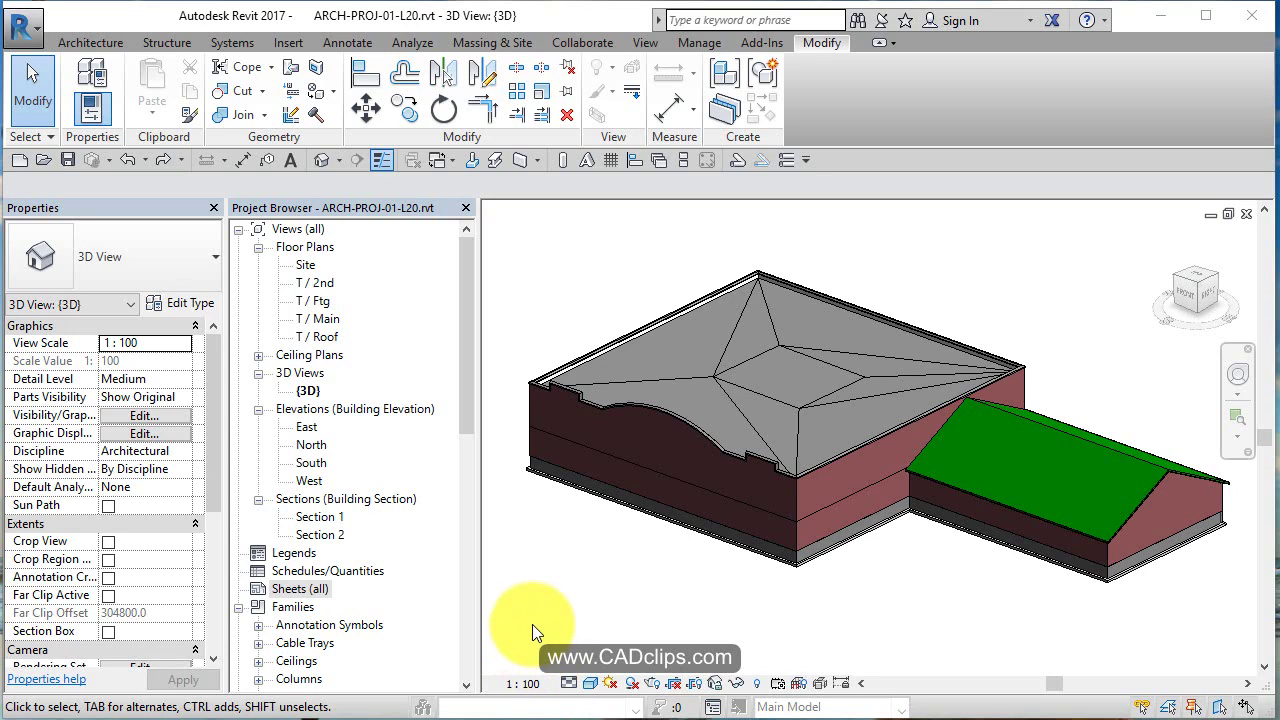
Inspect the A1 metric title block entry in the Annotation Symbols family list.
click(257, 625)
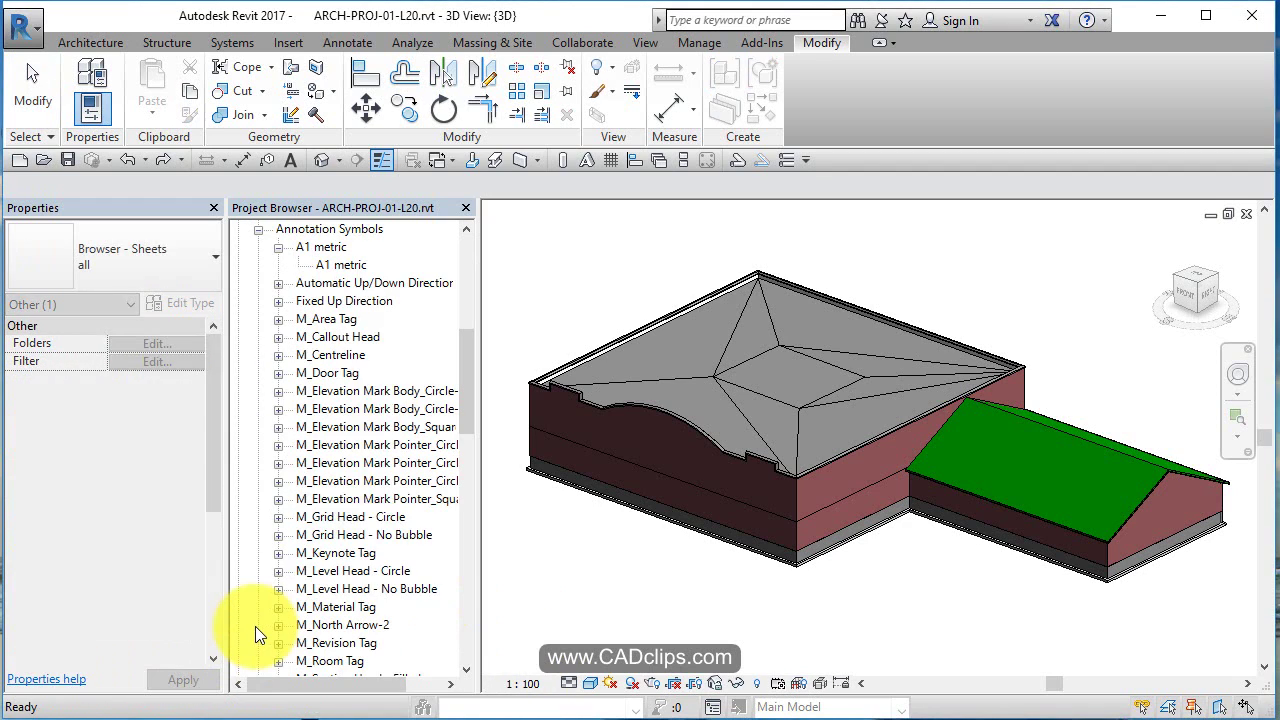
click(279, 247)
scroll(320, 293, up, 2)
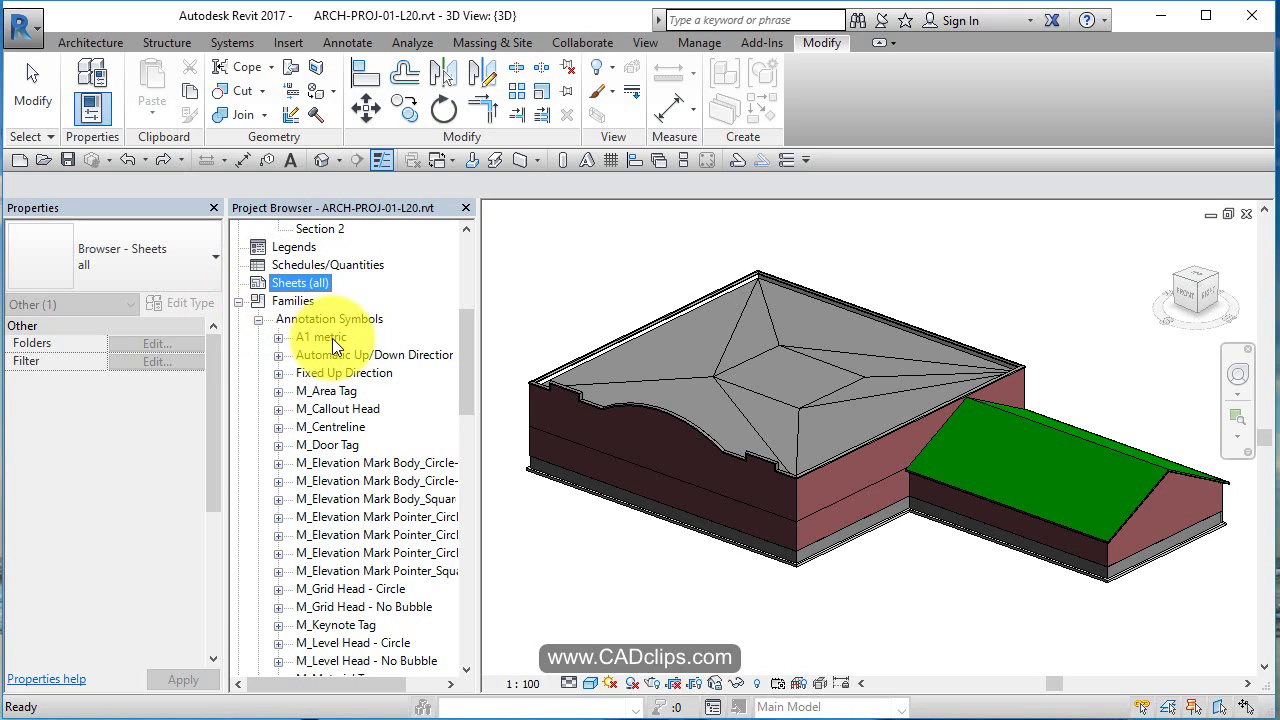
click(279, 338)
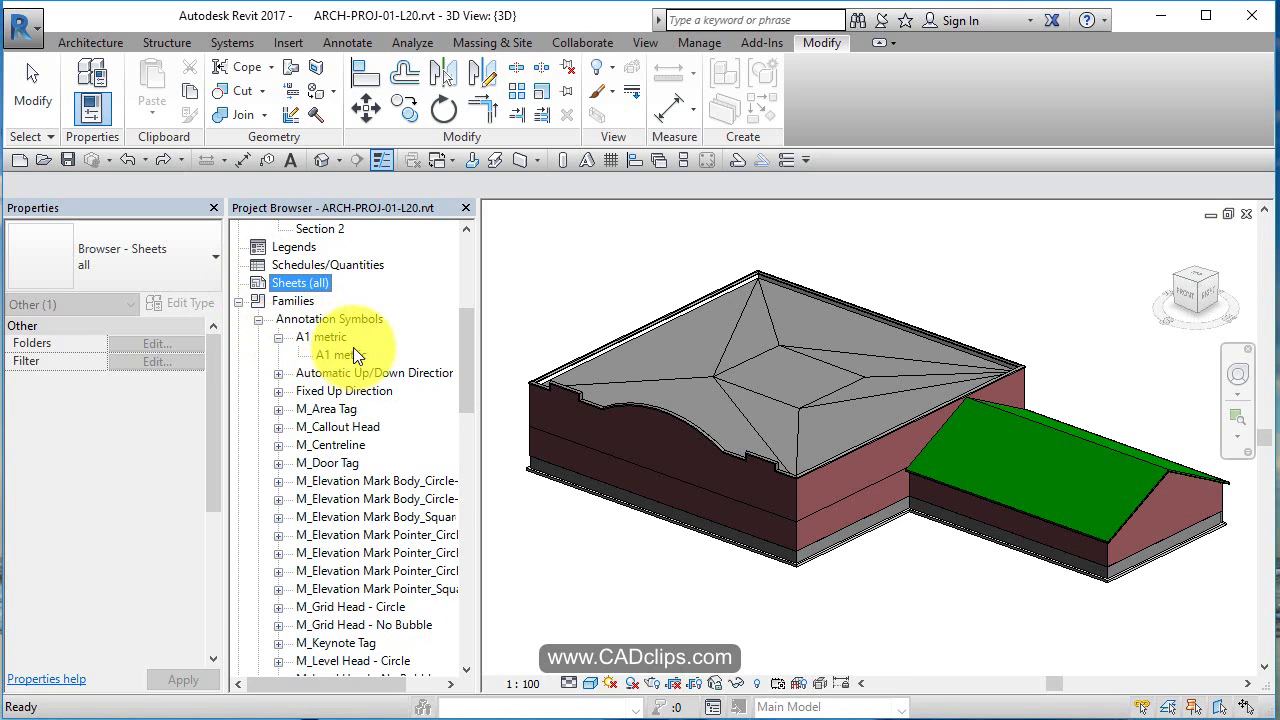
click(279, 337)
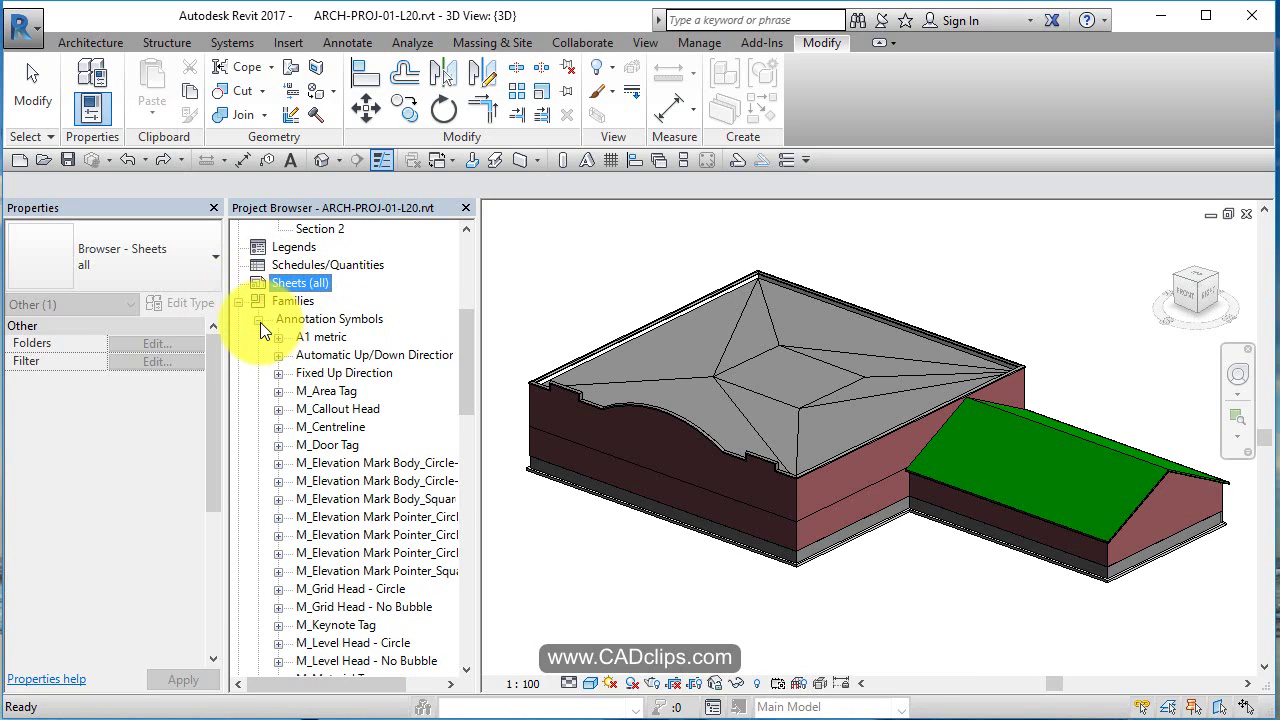
click(259, 321)
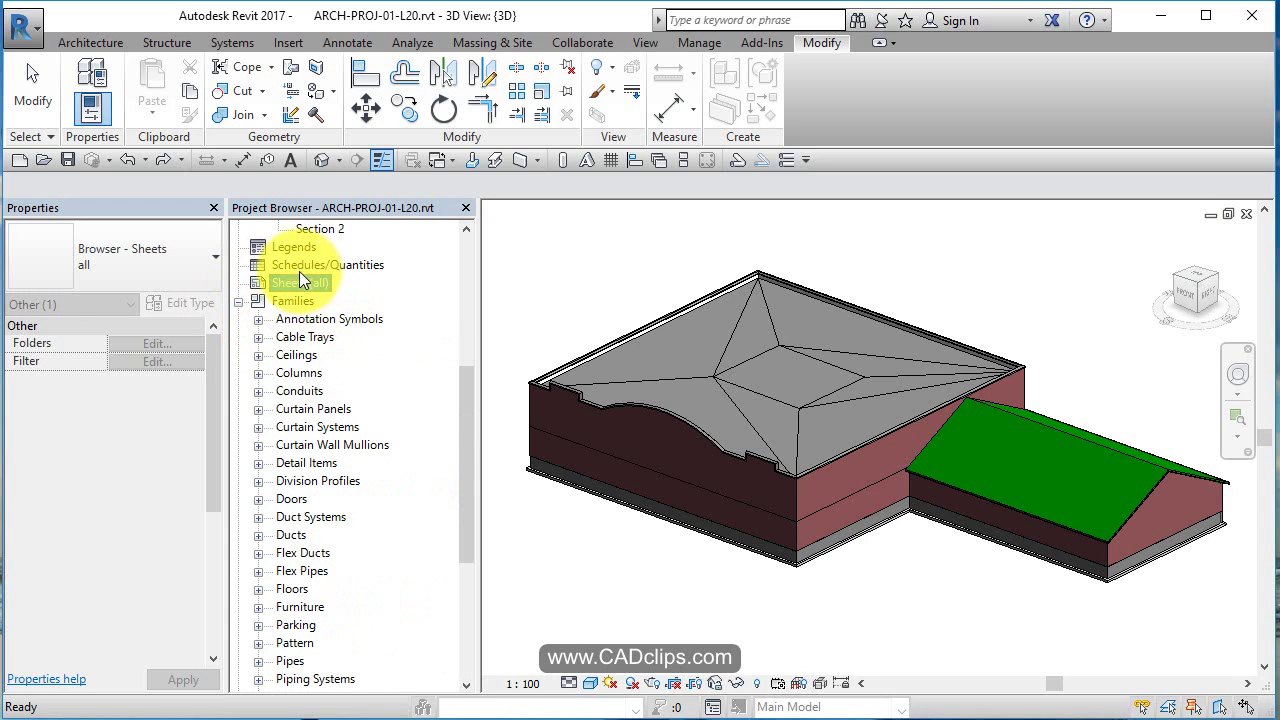
Start a new sheet and load A0 metric.rfa from the US Metric Titleblocks library.
right_click(290, 282)
click(360, 295)
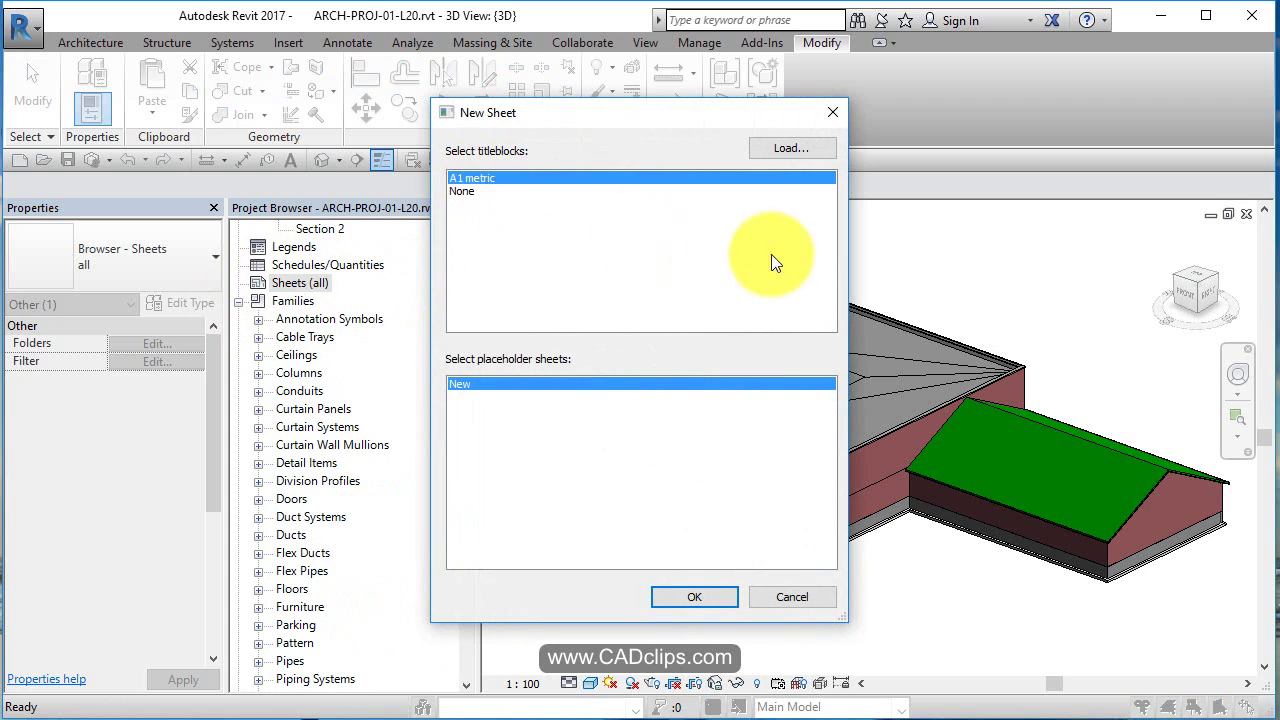
click(805, 152)
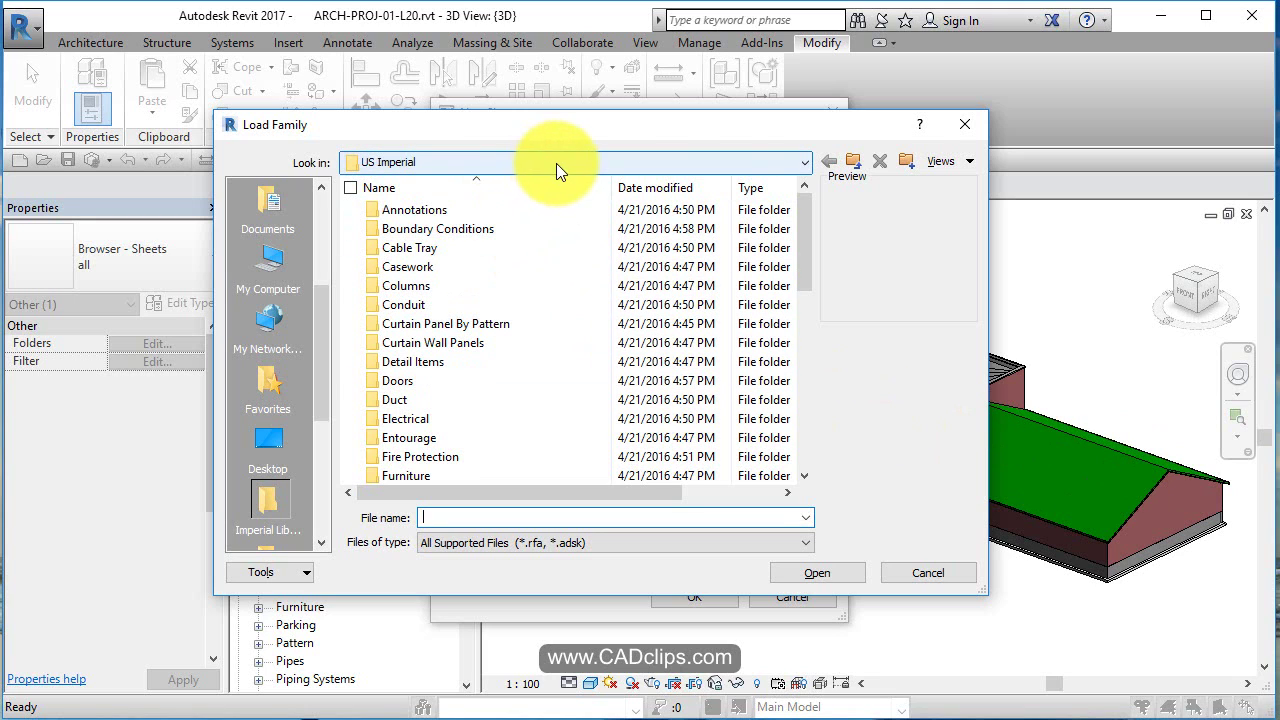
click(715, 161)
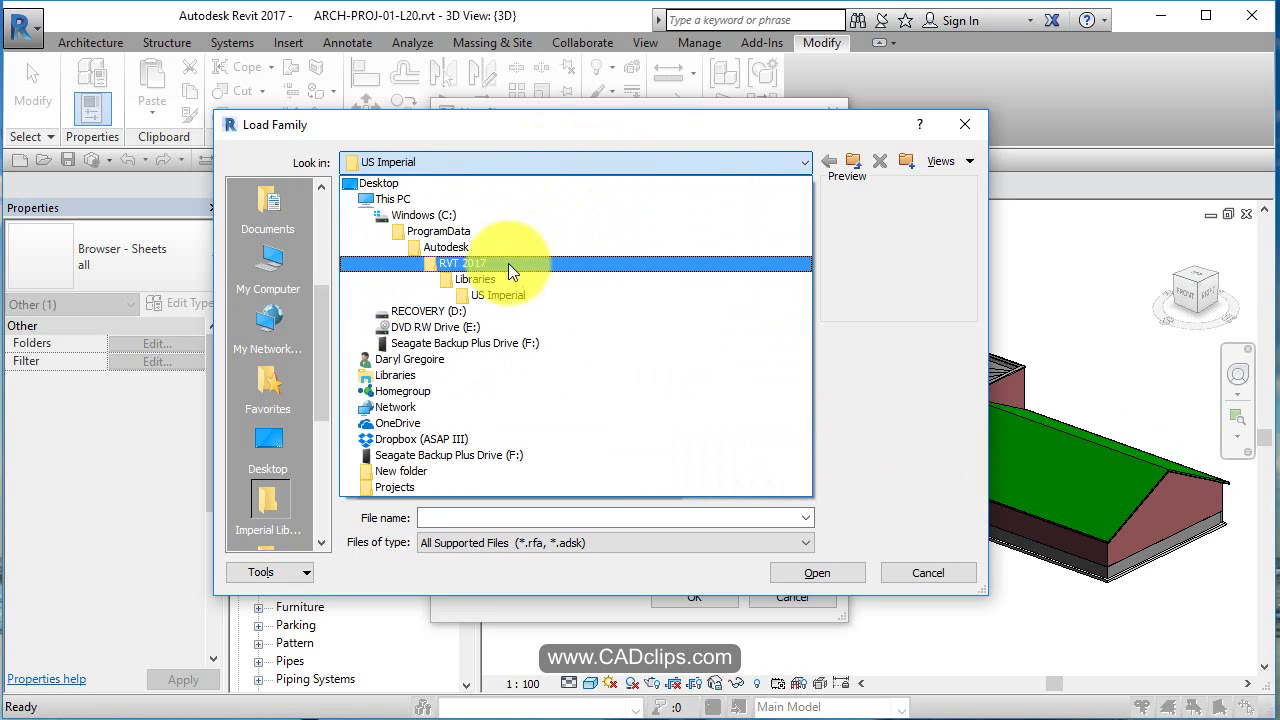
click(488, 277)
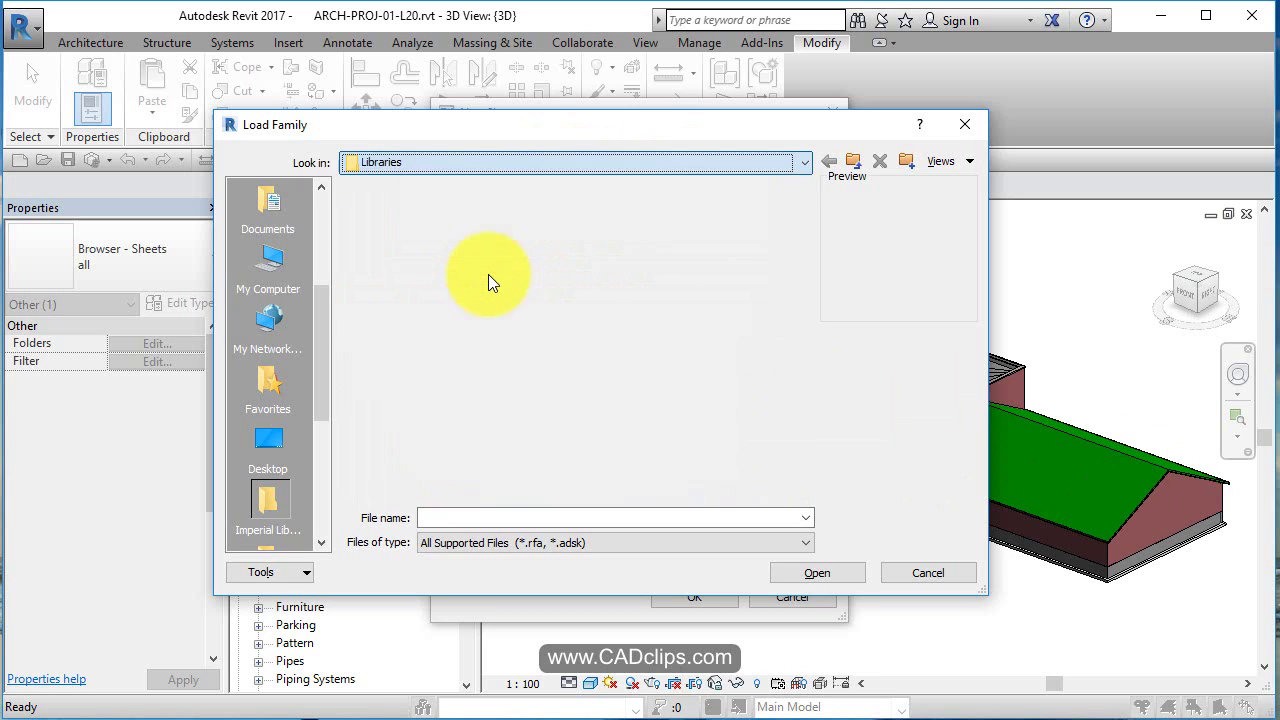
double_click(409, 269)
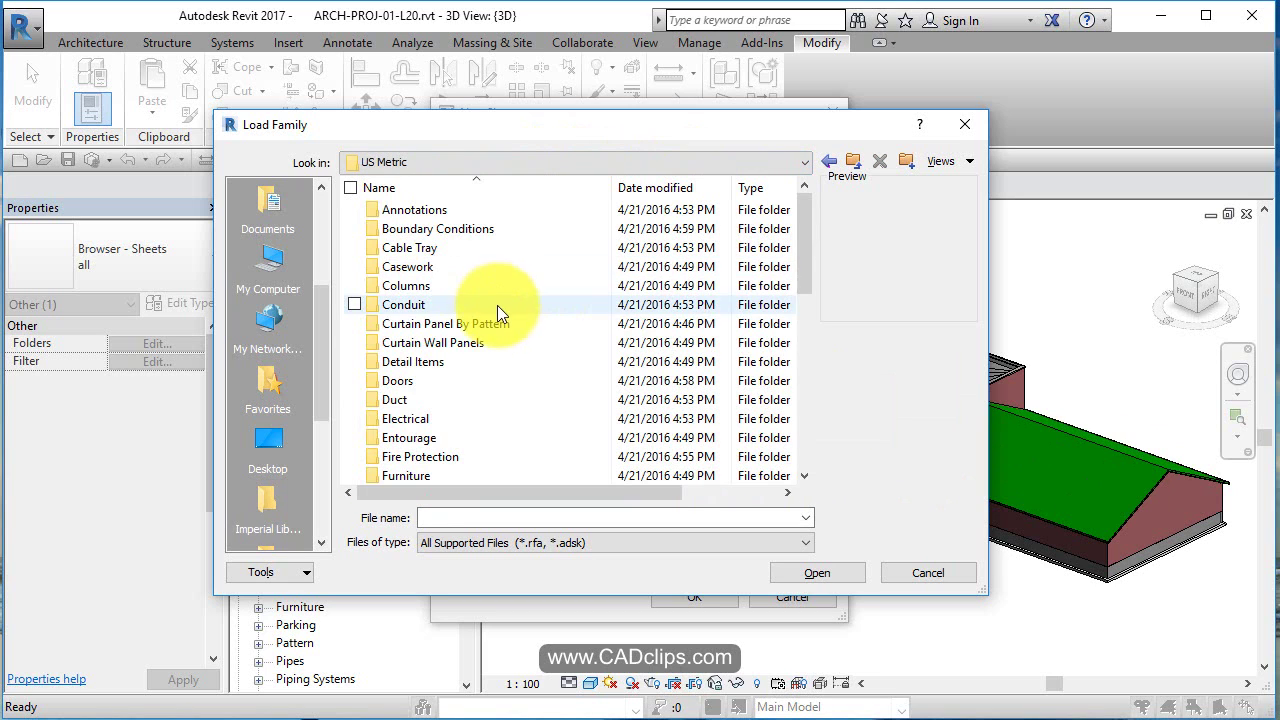
scroll(474, 358, down, 9)
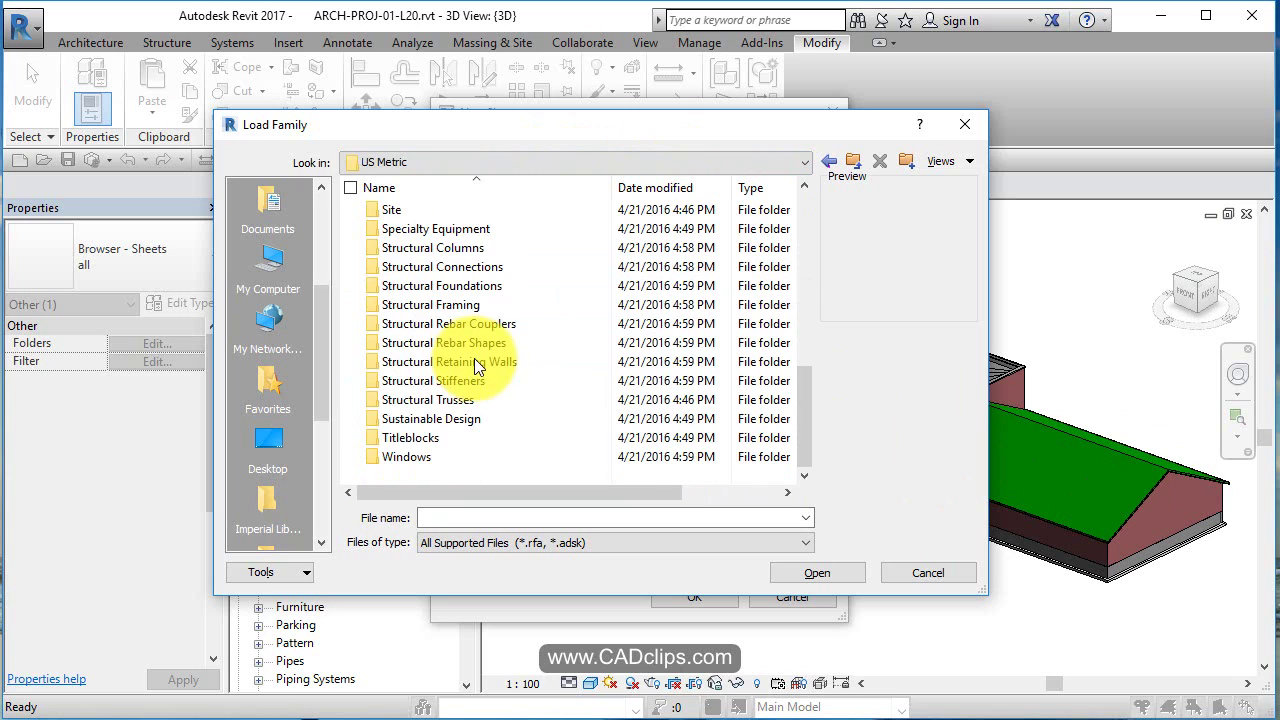
double_click(420, 437)
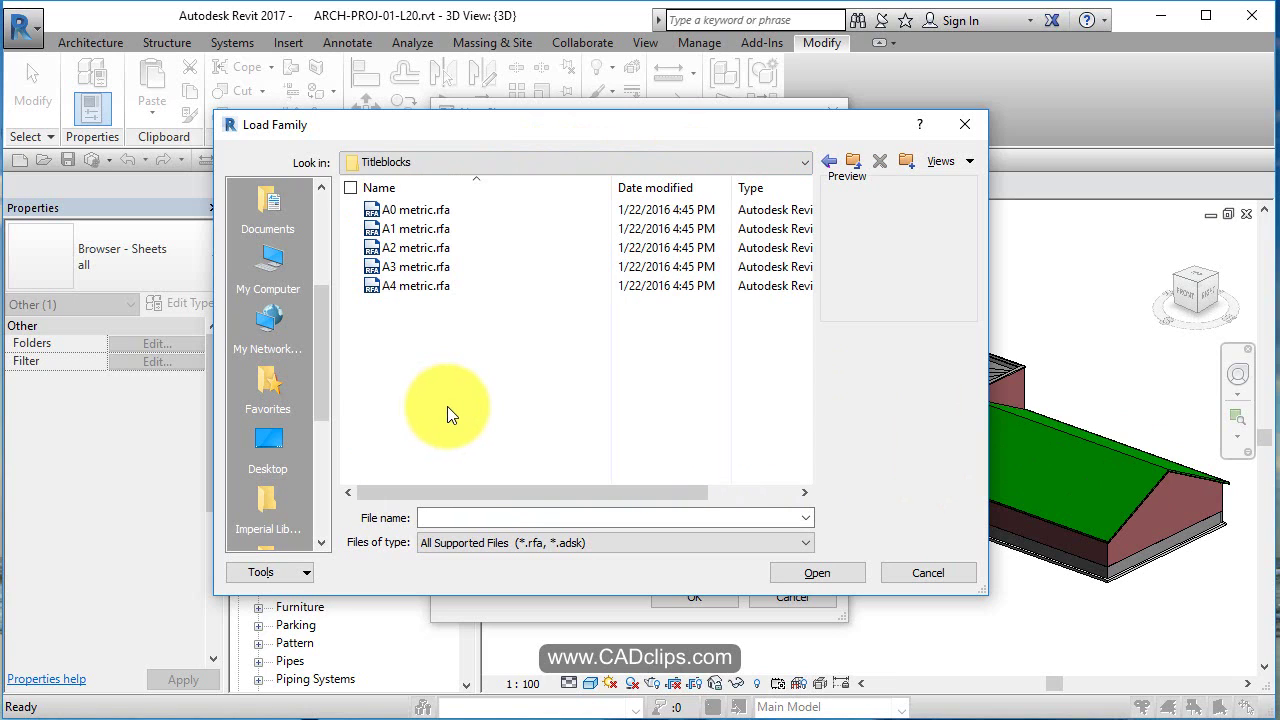
click(388, 209)
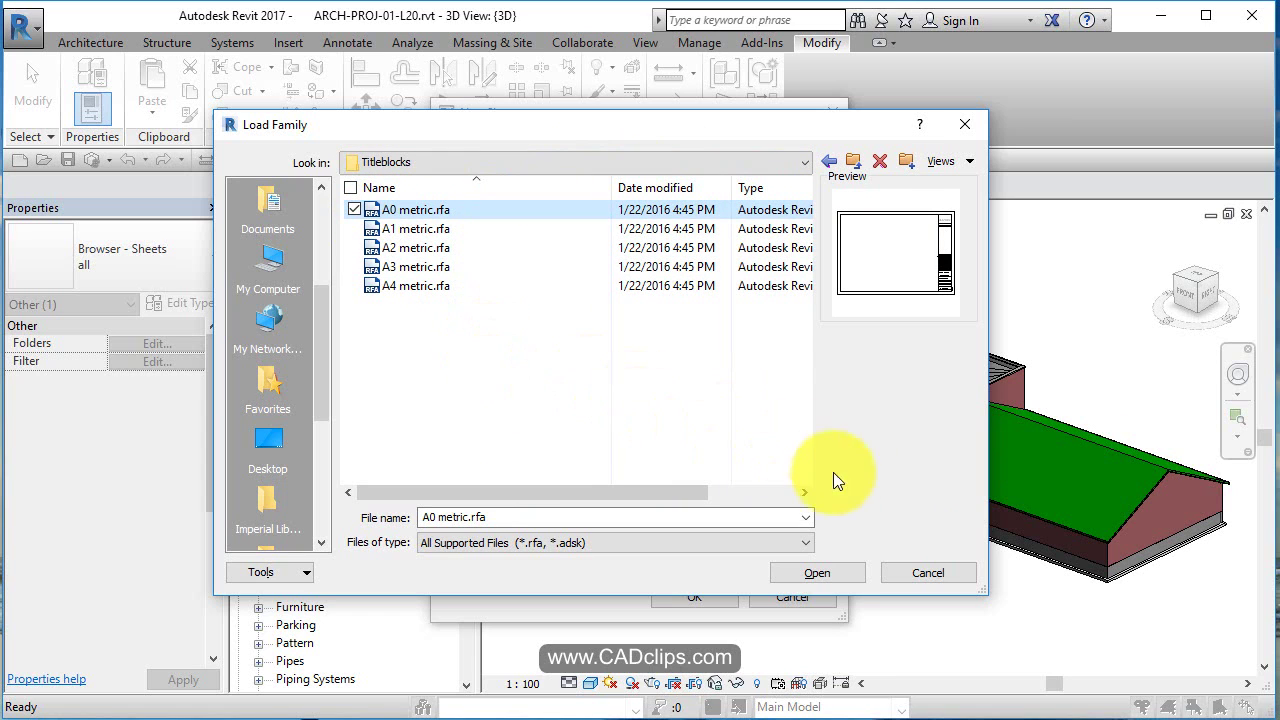
click(830, 572)
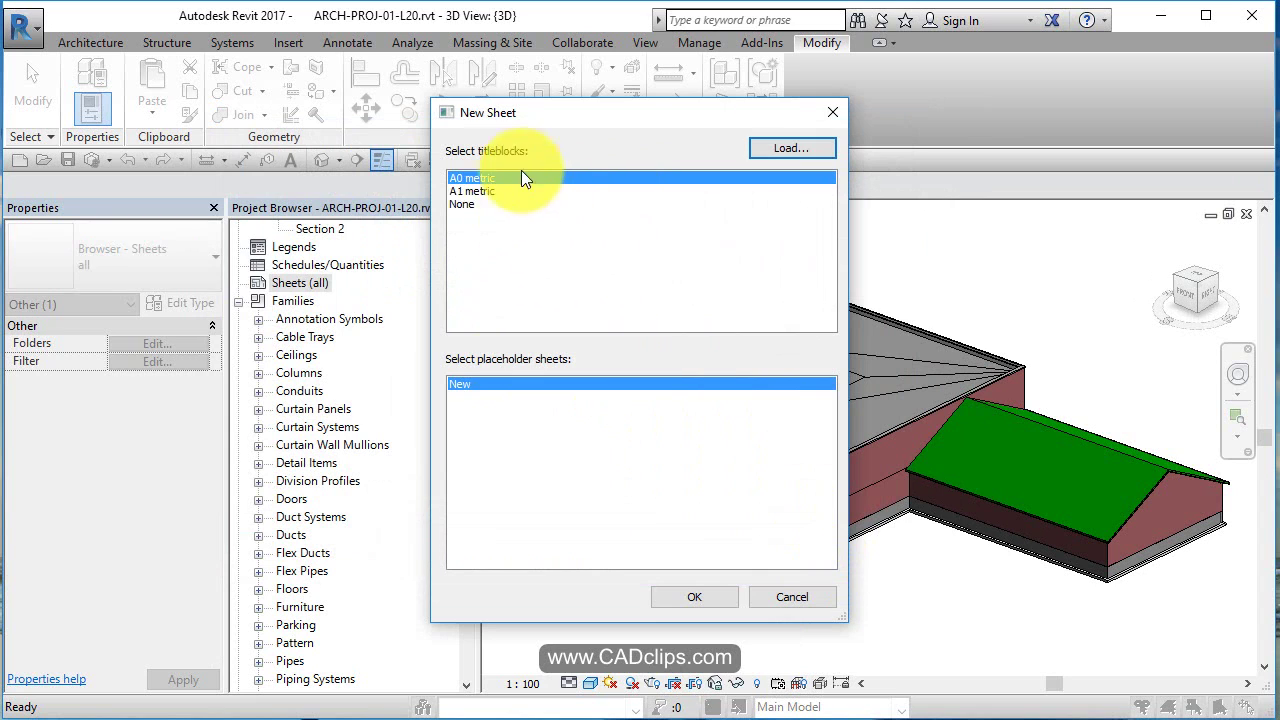
Create sheet A103 with the A0 metric title block and select it under Sheets (all).
click(707, 590)
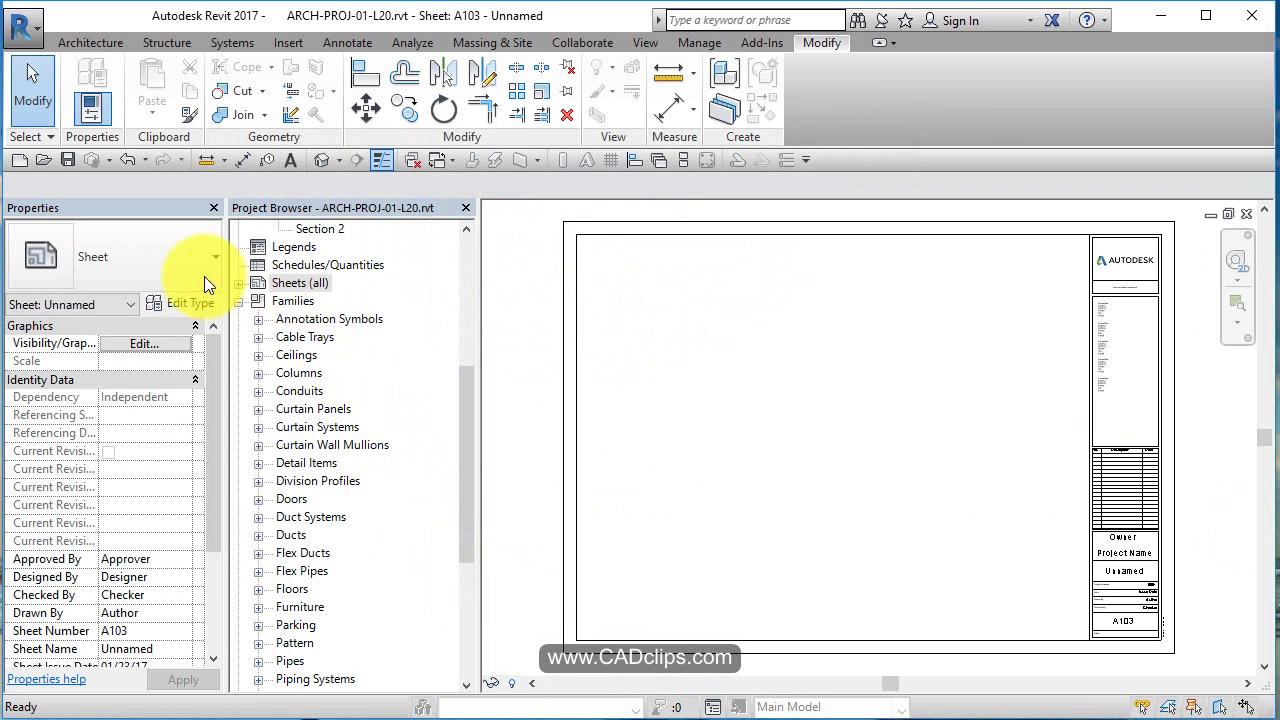
right_click(303, 282)
click(364, 293)
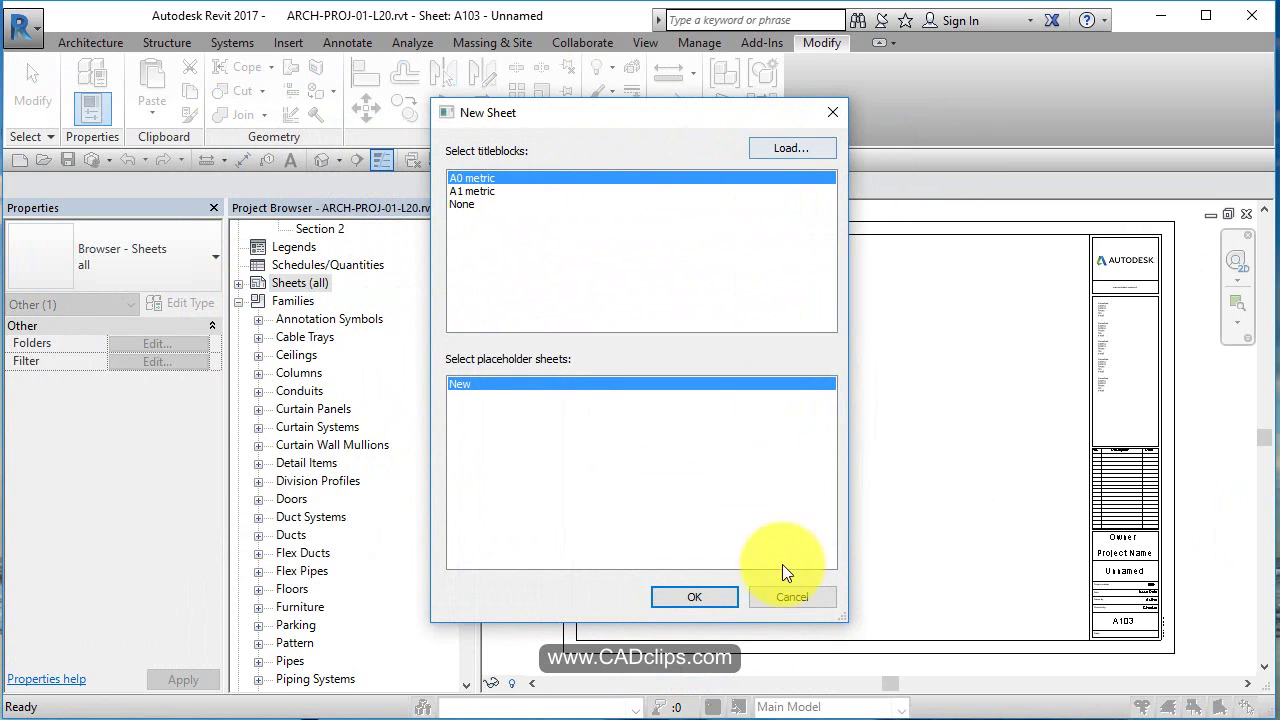
click(808, 596)
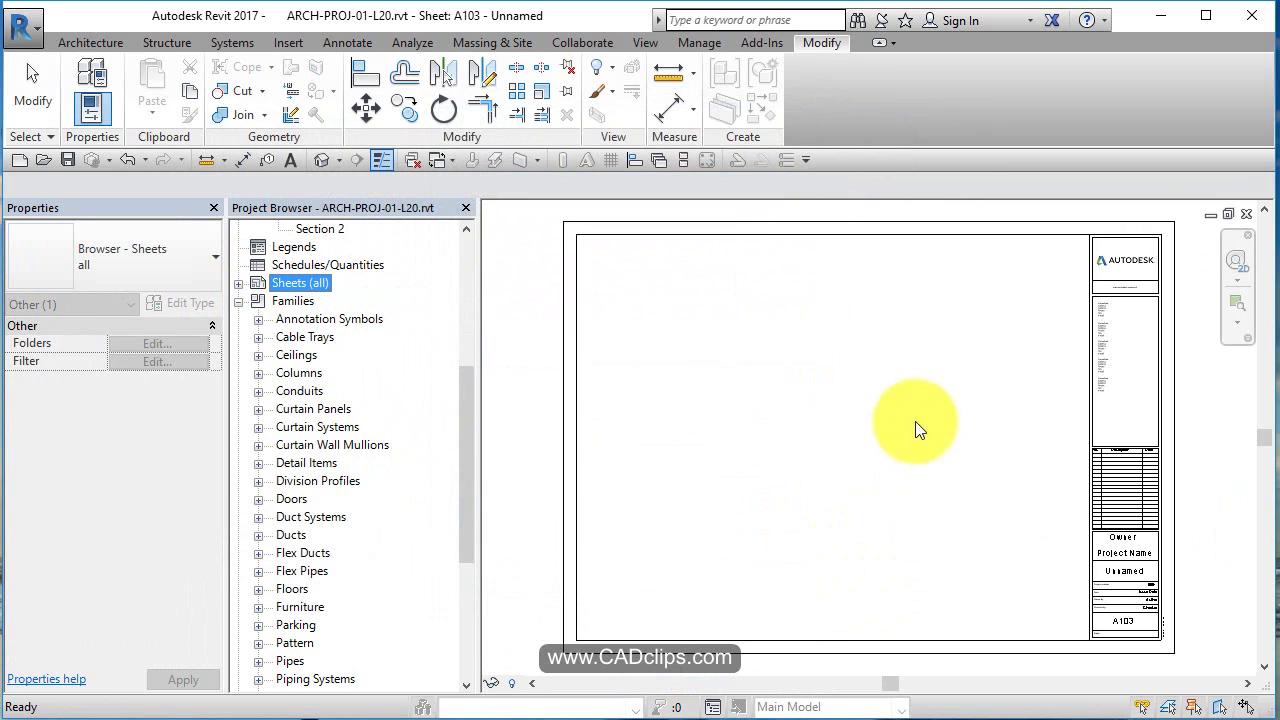
click(238, 283)
click(325, 298)
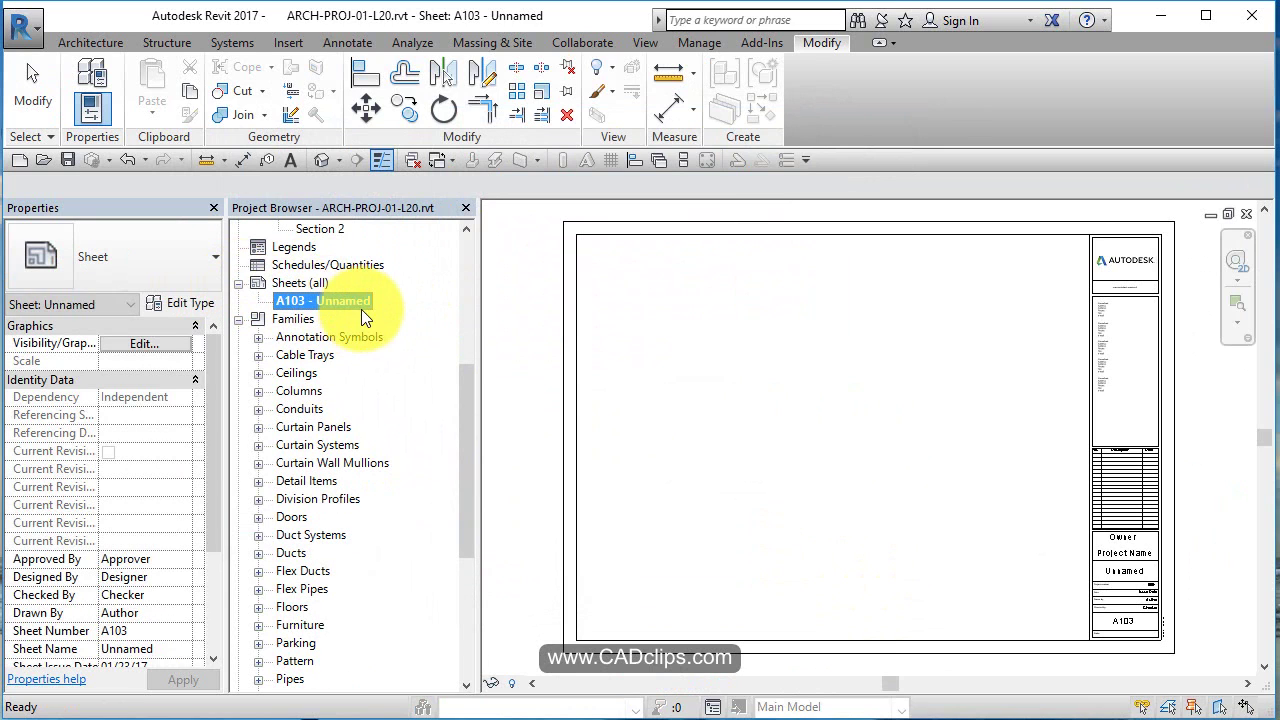
click(461, 246)
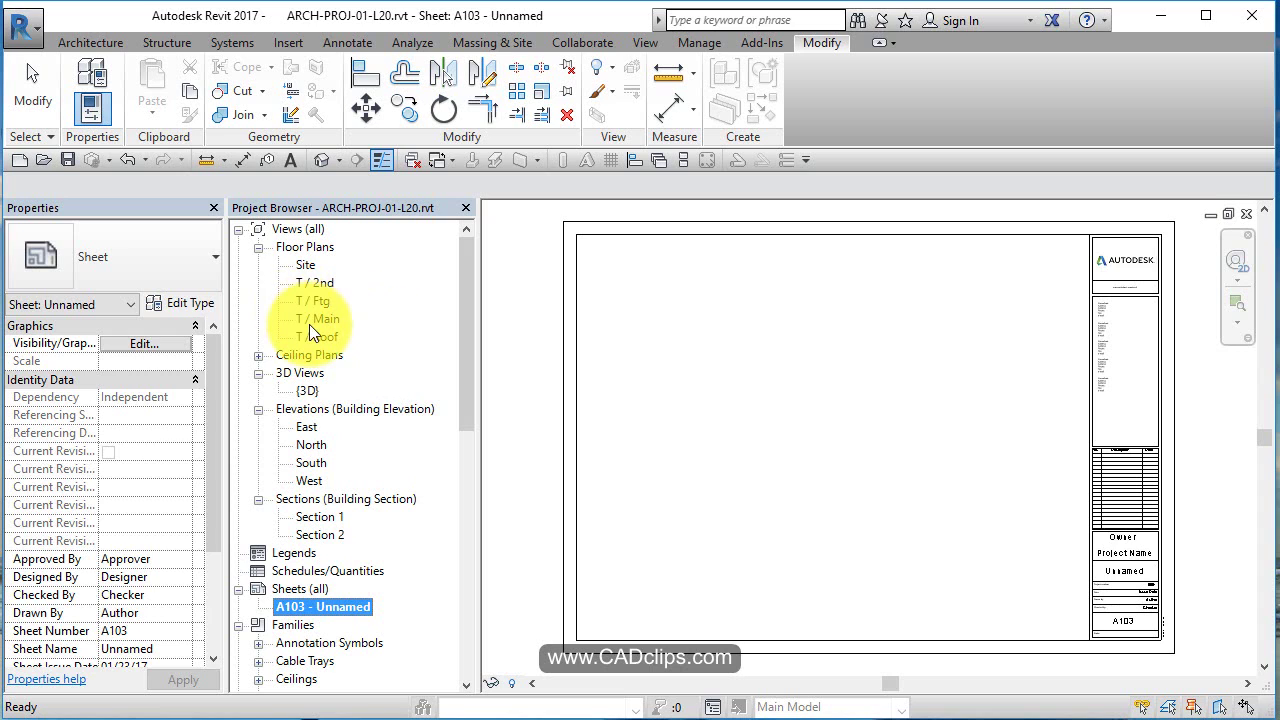
Place the T / Main floor plan on sheet A103 with its viewport title just below it.
drag(316, 318, 853, 424)
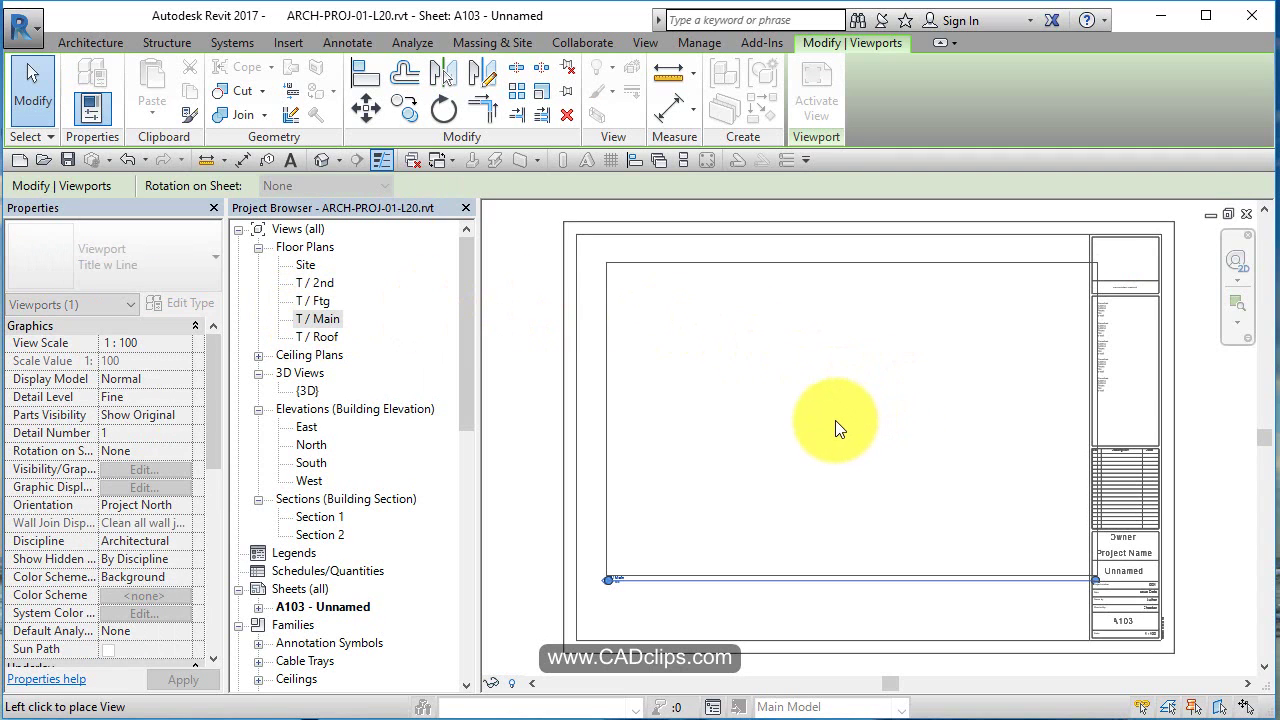
click(824, 428)
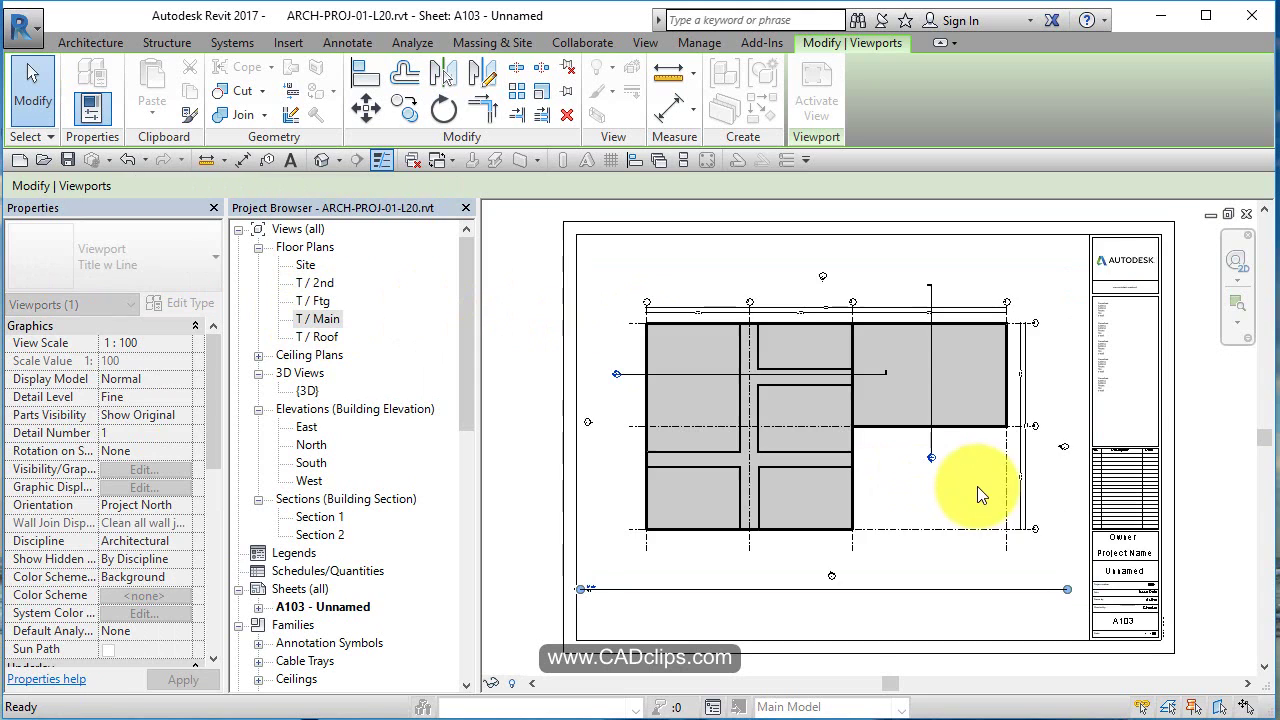
click(1085, 565)
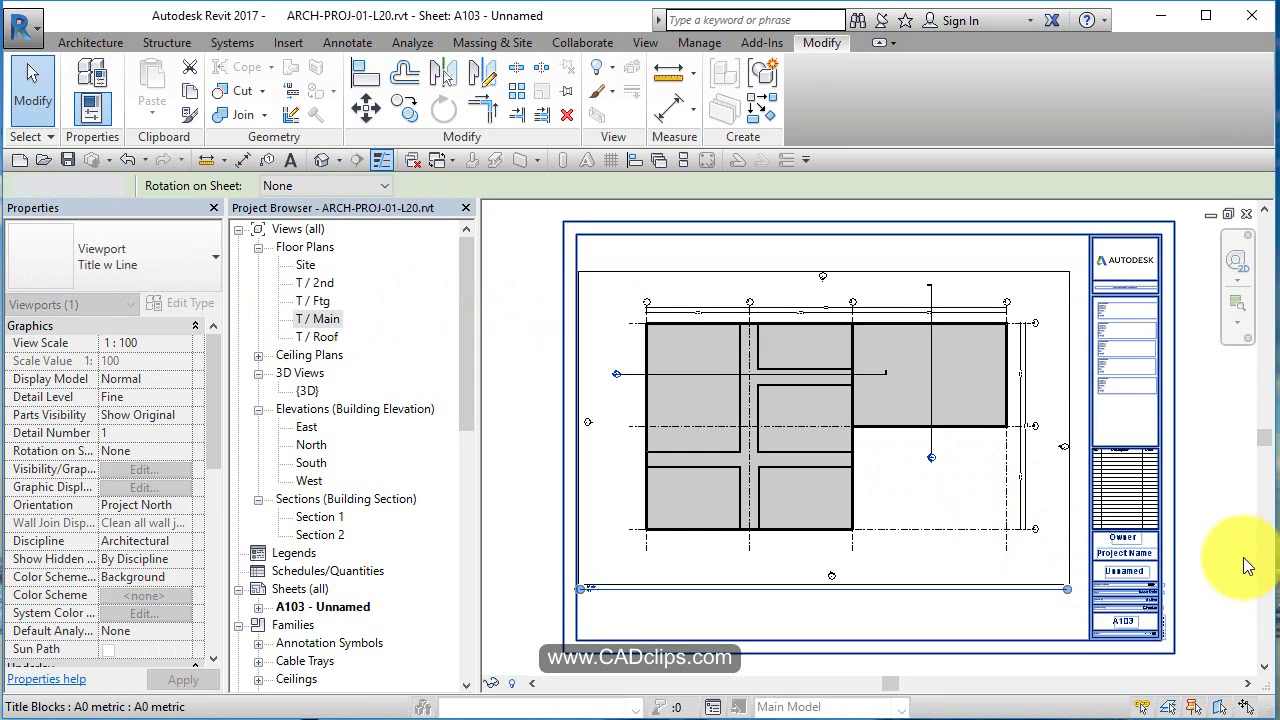
click(1020, 390)
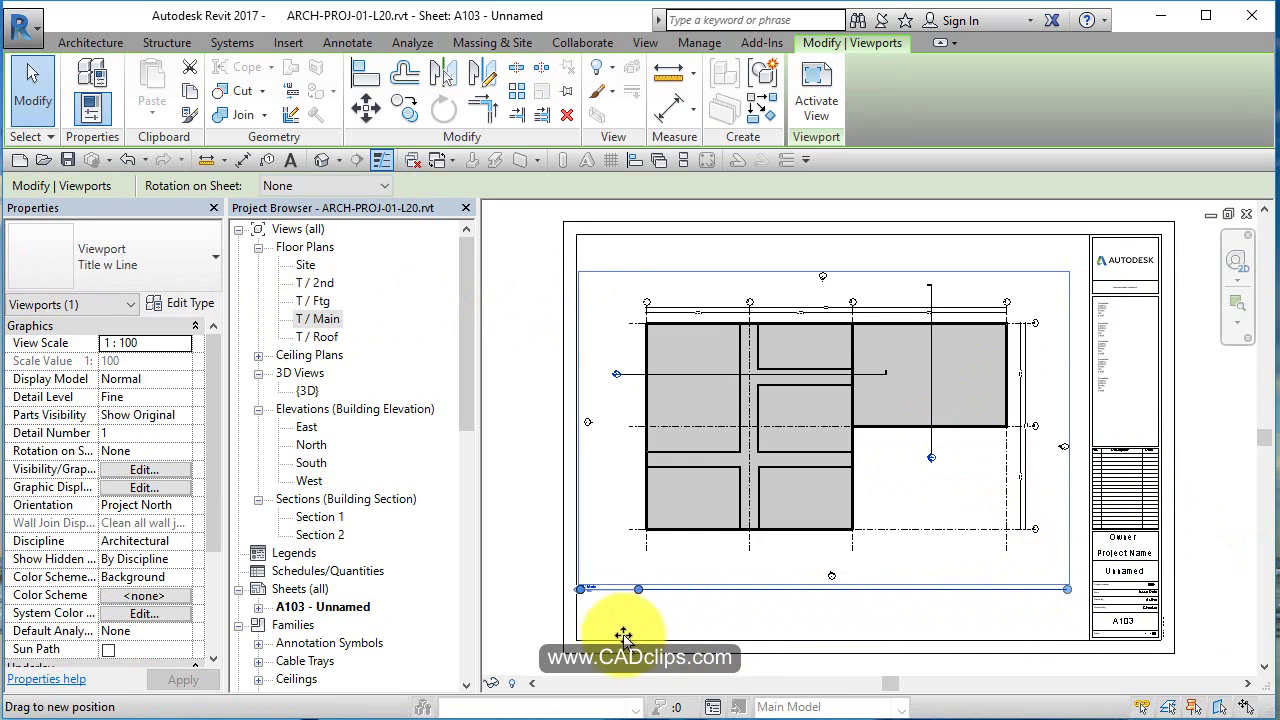
drag(618, 650, 700, 662)
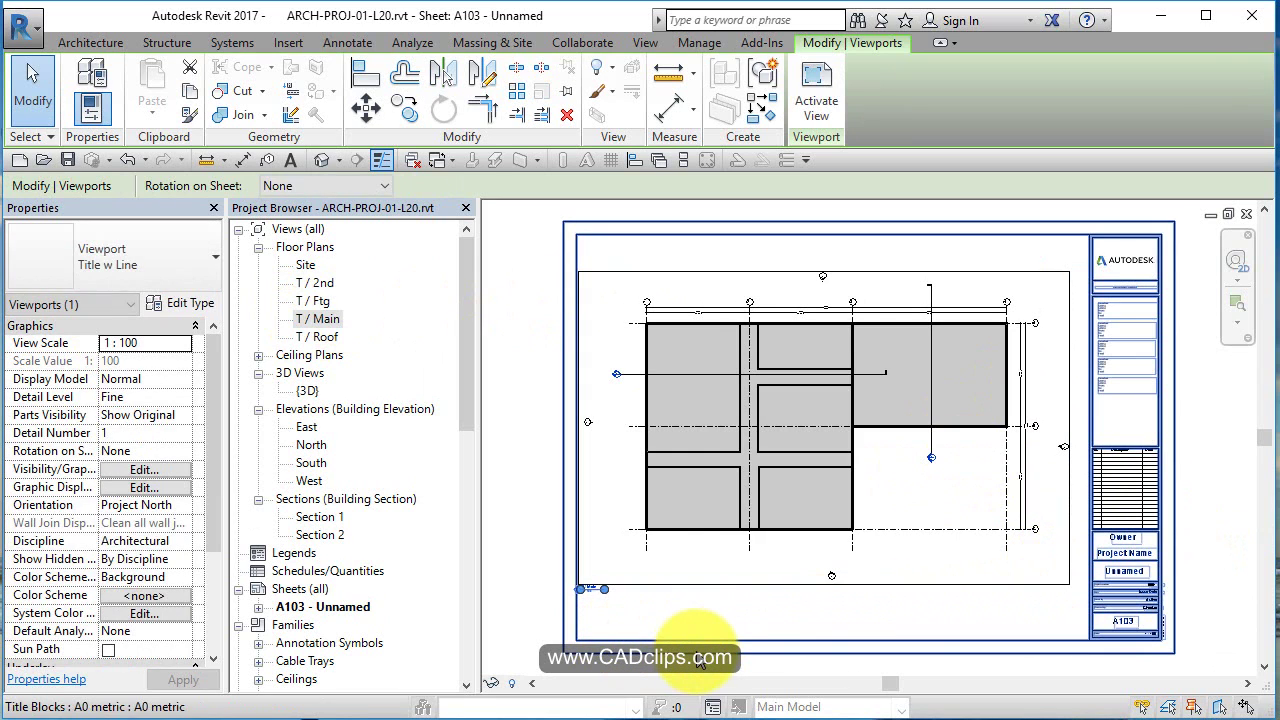
key(Escape)
click(595, 590)
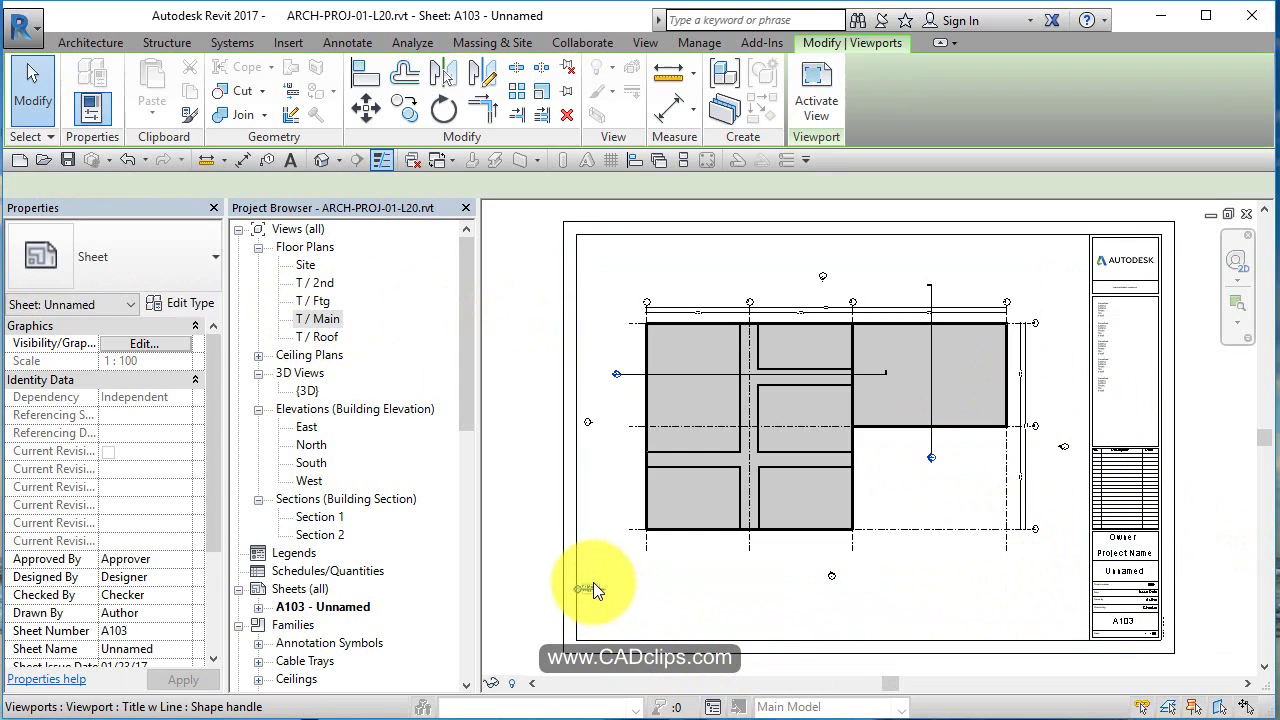
drag(593, 582, 823, 543)
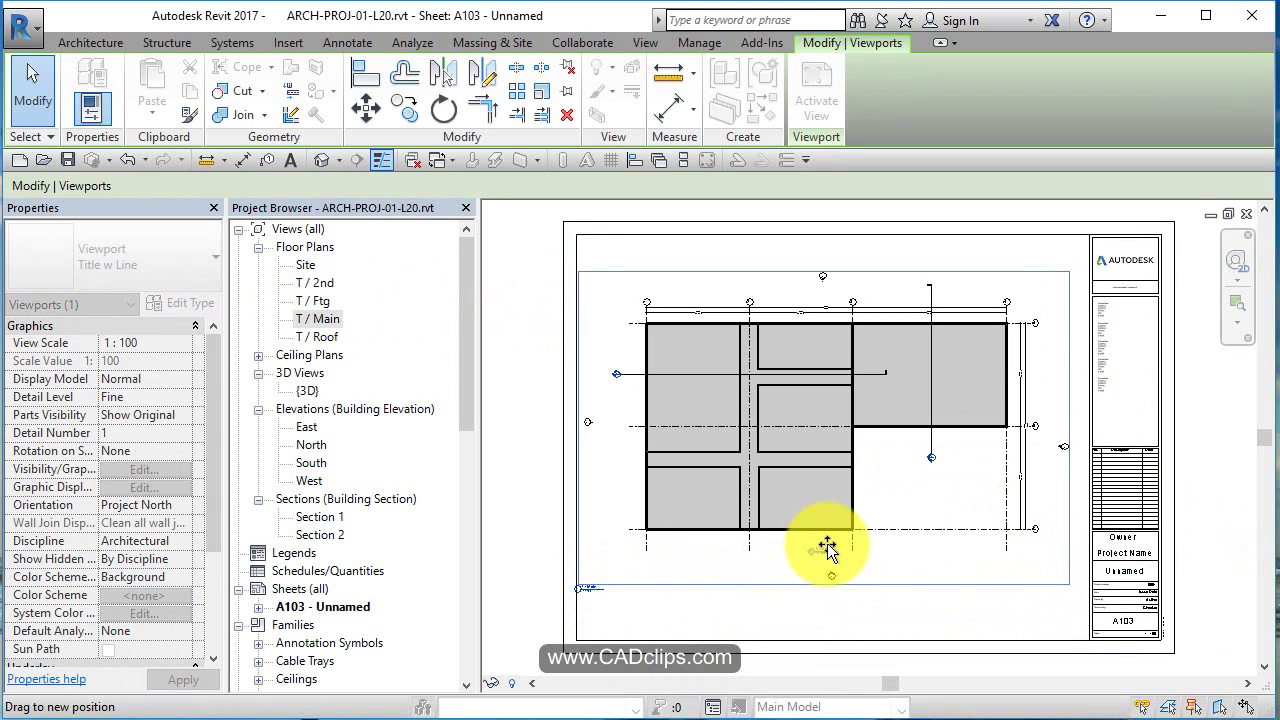
click(1038, 614)
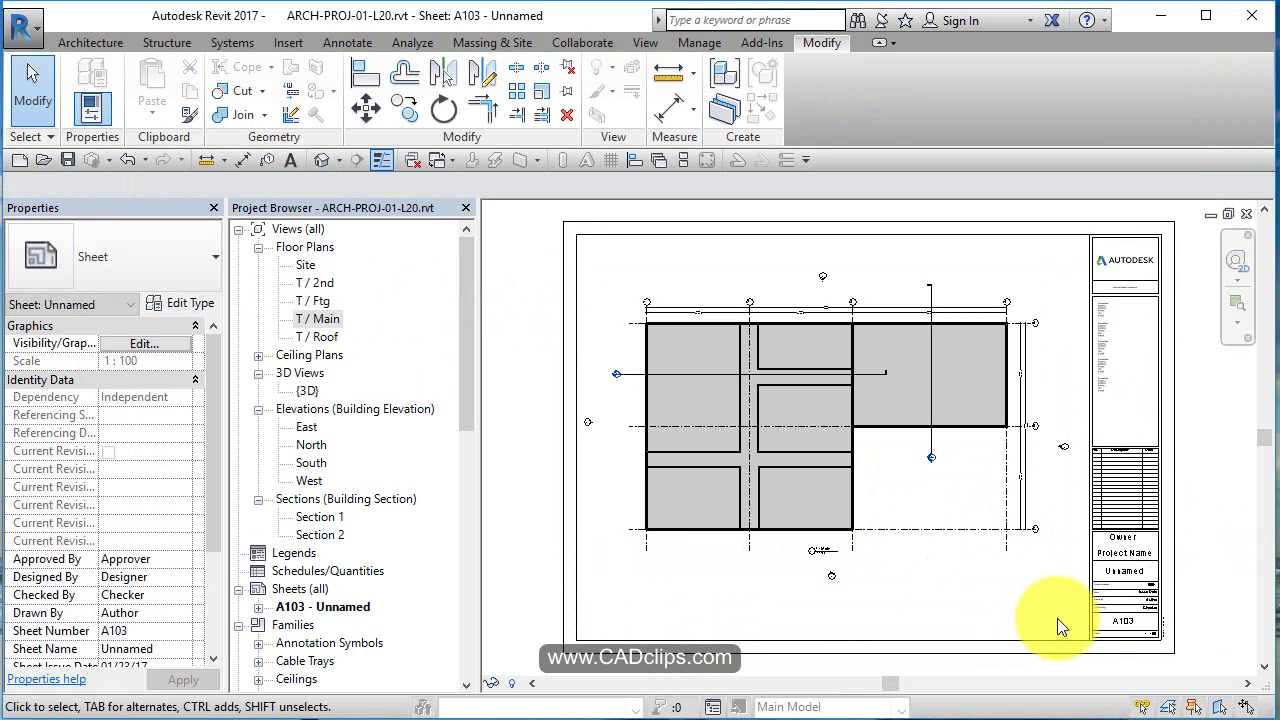
Nudge the plan viewport slightly down on the sheet.
click(924, 392)
key(Down)
key(Down)
key(Down)
key(Down)
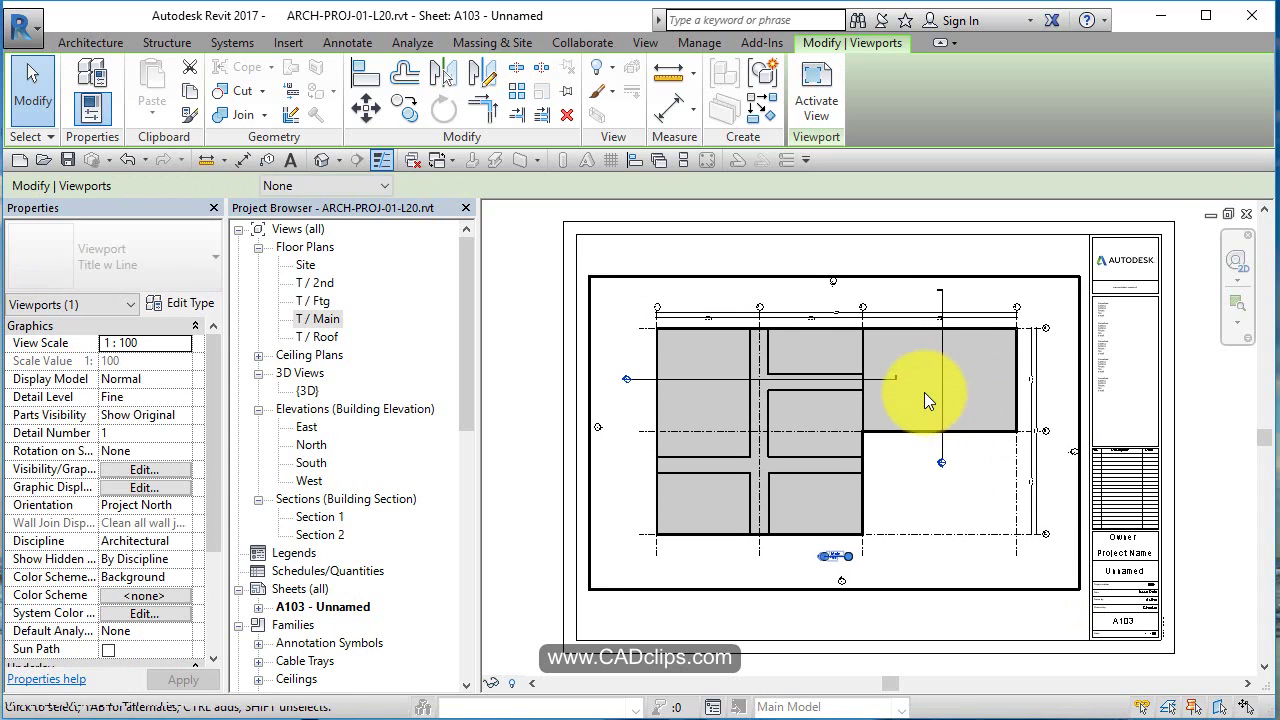
key(Escape)
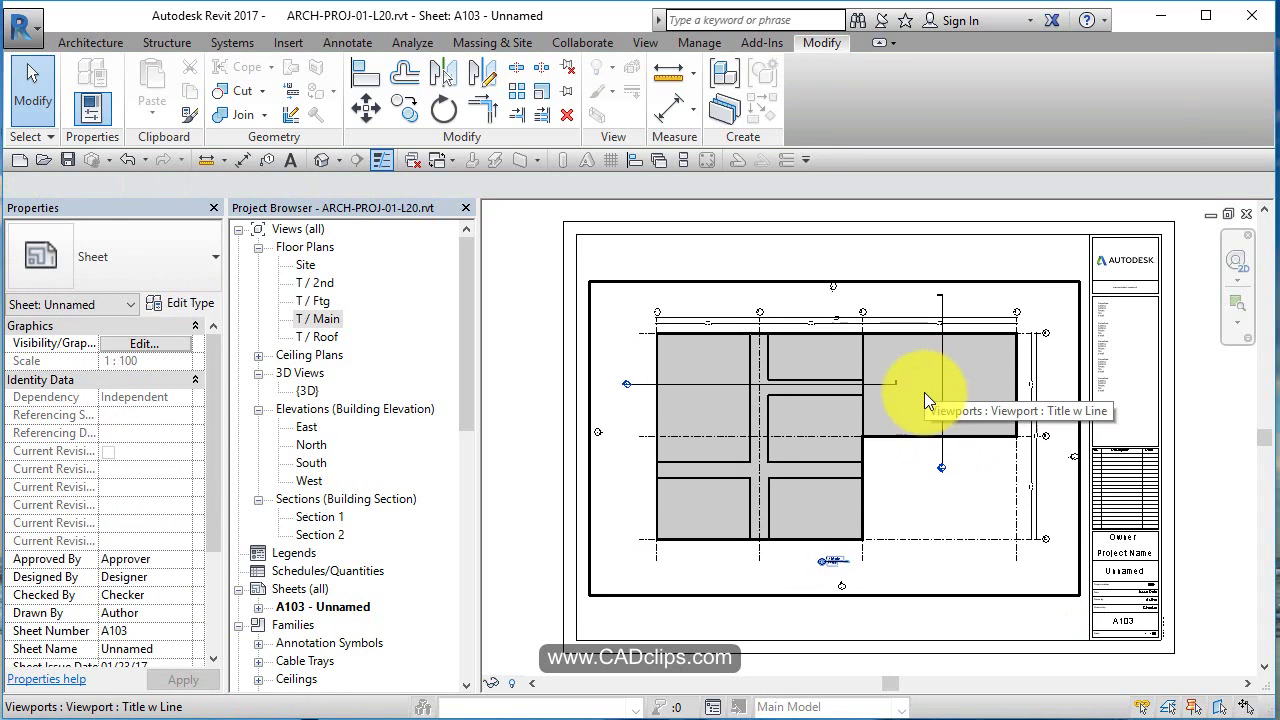
middle_drag(1015, 392, 869, 422)
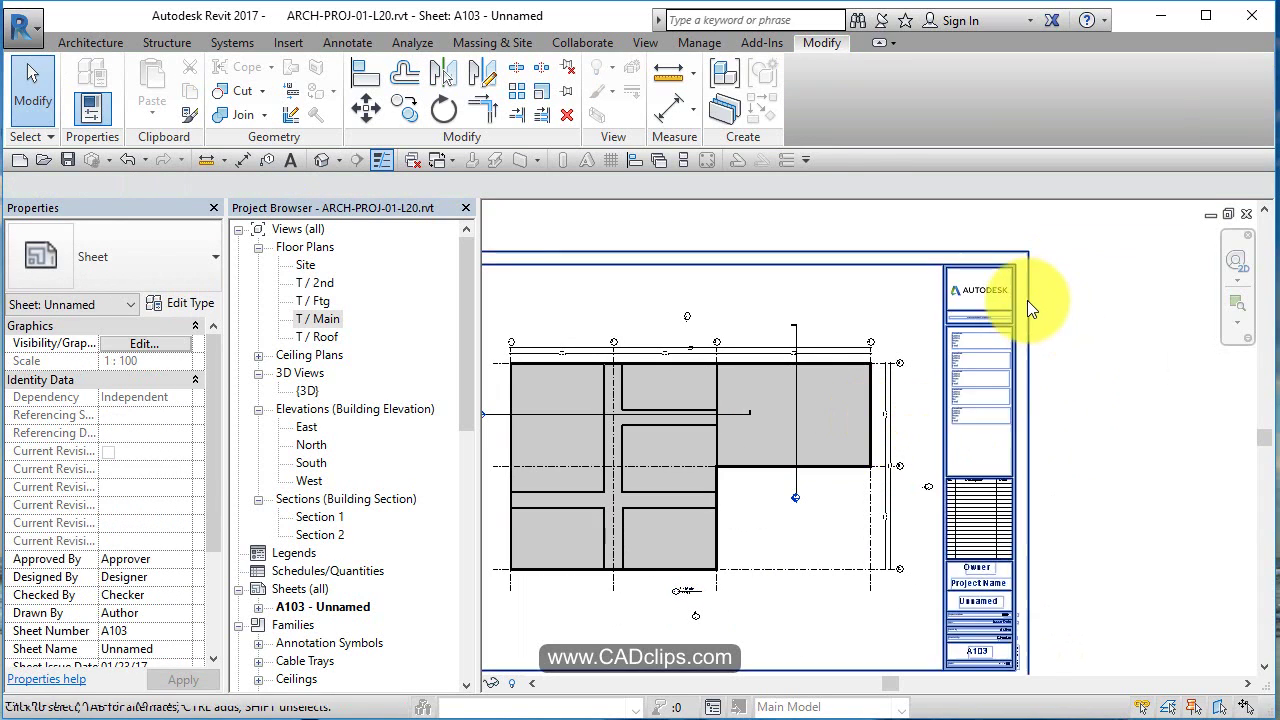
Edit the A0 metric title block family and delete its Autodesk logo image.
click(1027, 300)
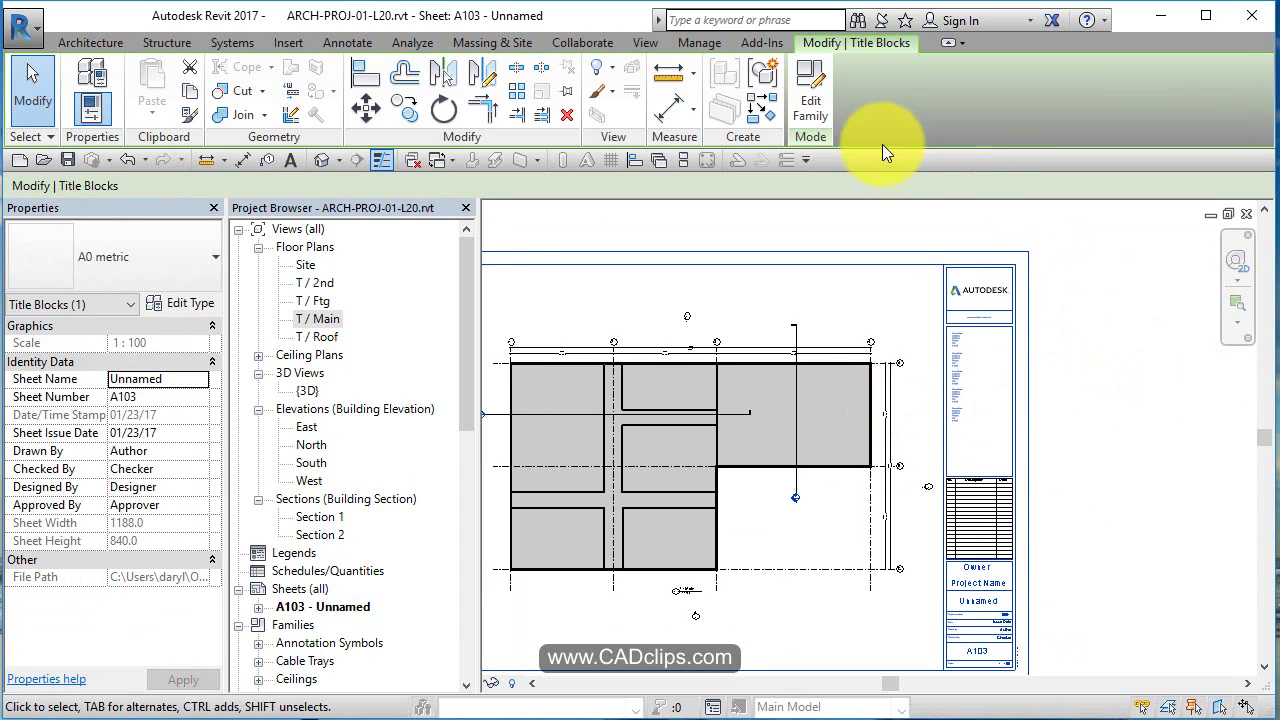
click(810, 100)
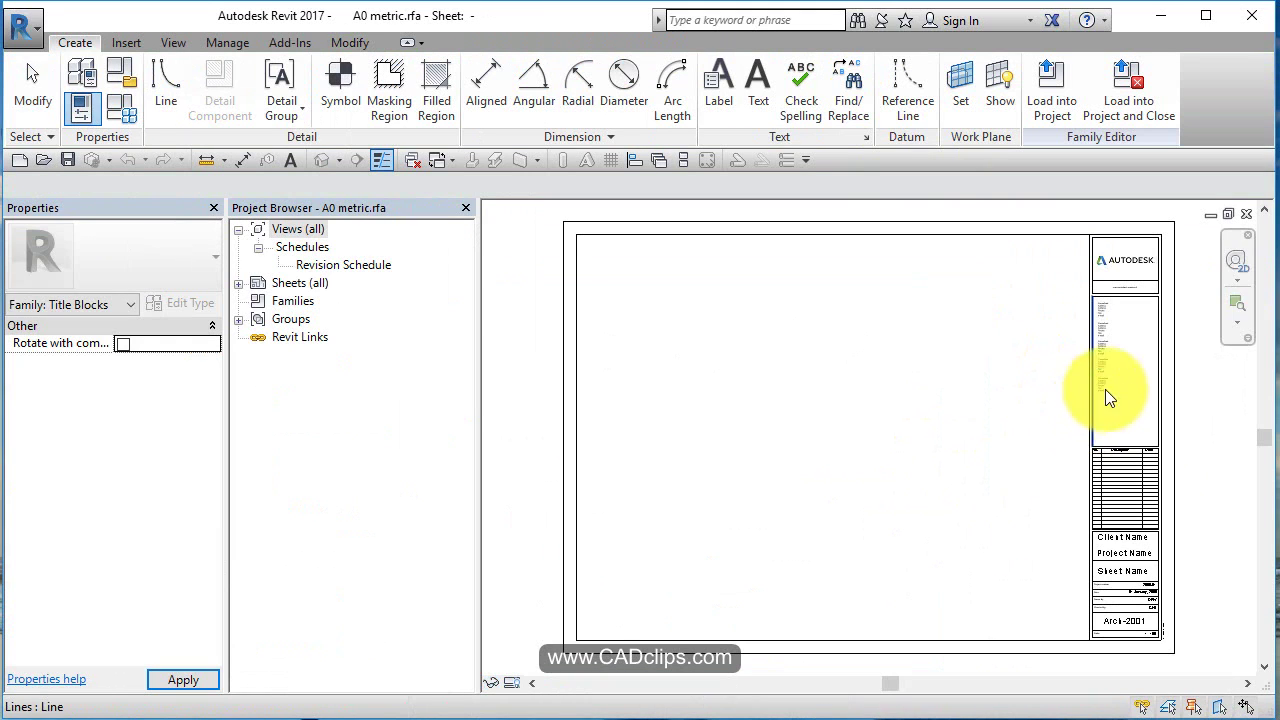
scroll(1205, 290, up, 4)
middle_drag(1193, 296, 1064, 436)
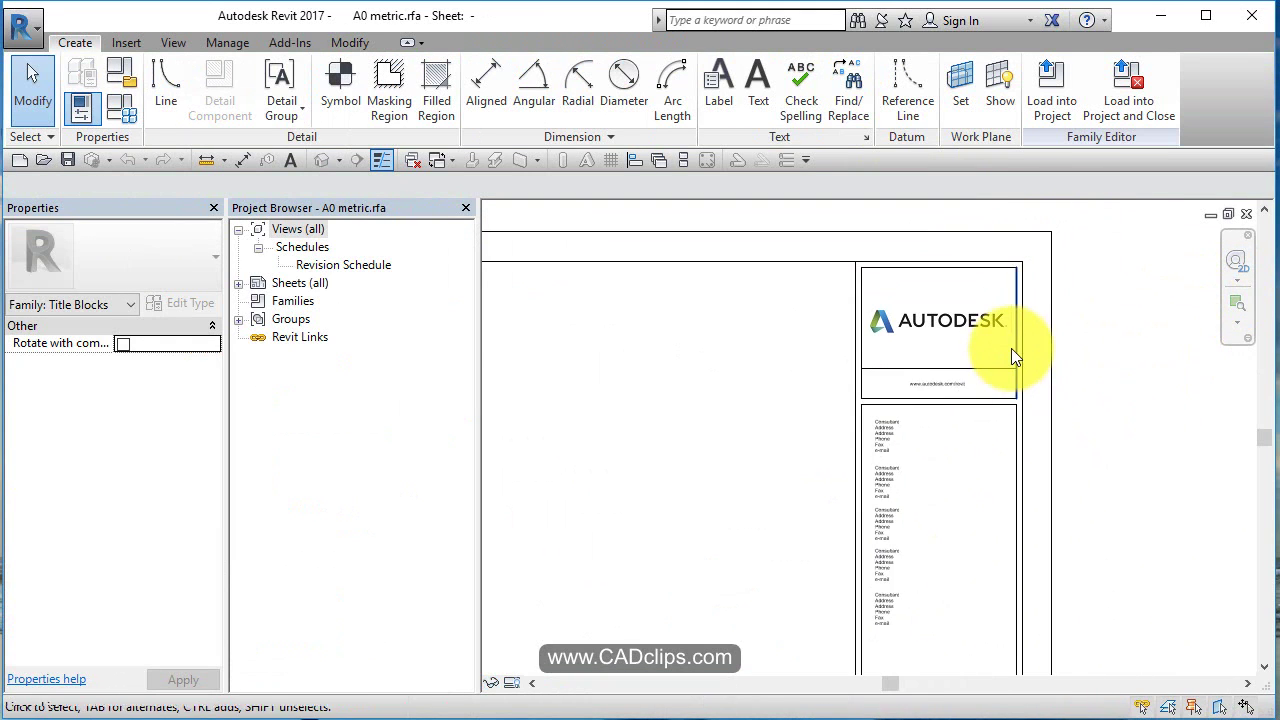
scroll(1011, 348, up, 1)
click(985, 330)
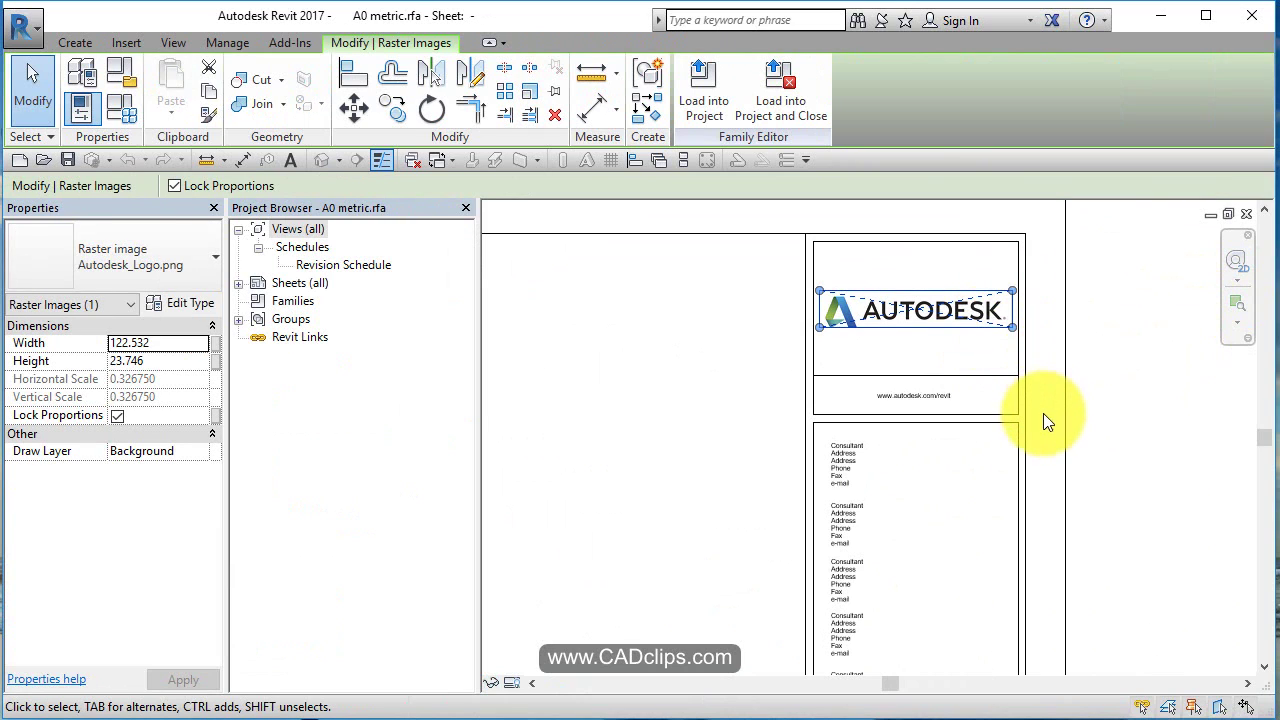
key(Delete)
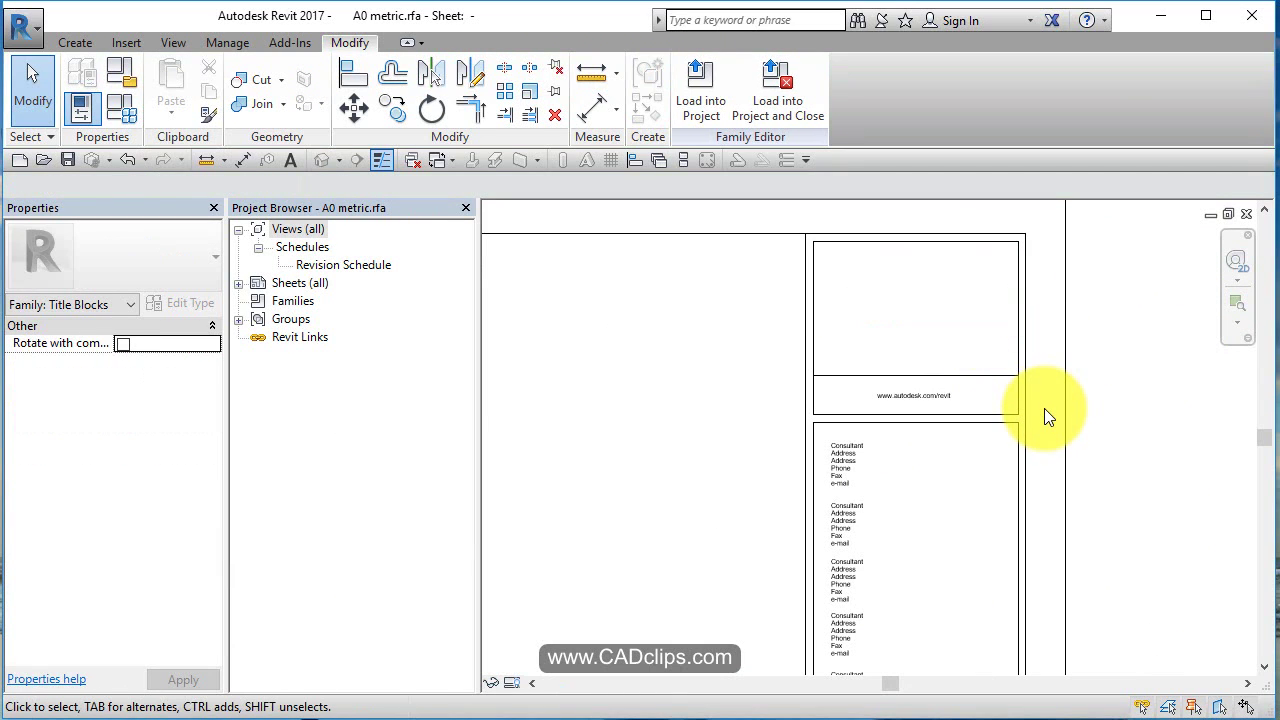
Look over the Insert commands and zoom to the title block's web address note.
click(174, 42)
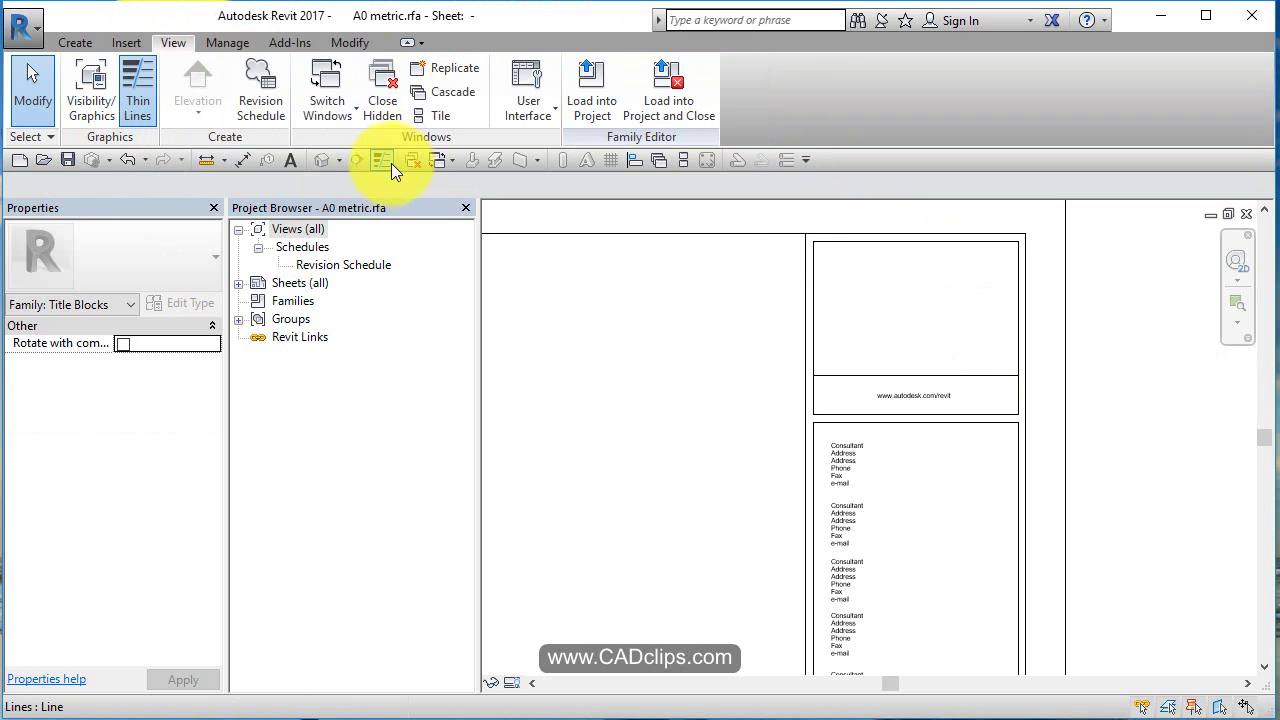
click(131, 40)
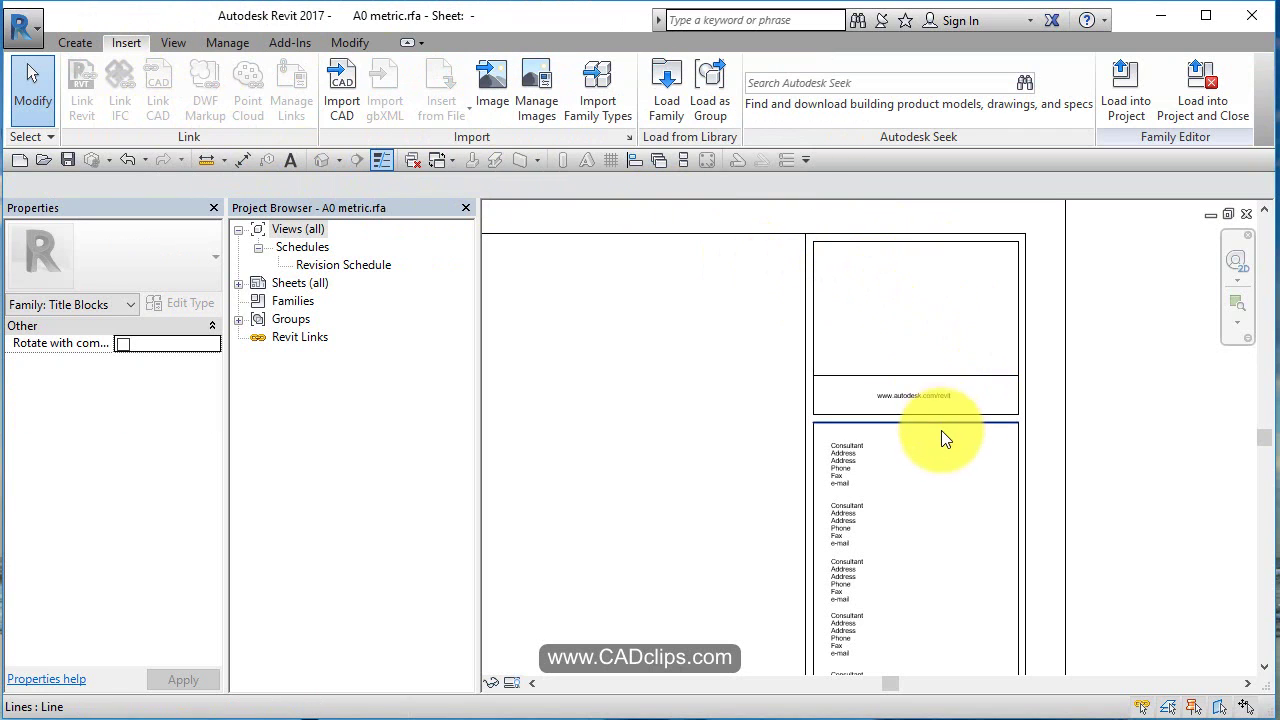
scroll(940, 427, up, 3)
scroll(940, 427, up, 2)
click(938, 344)
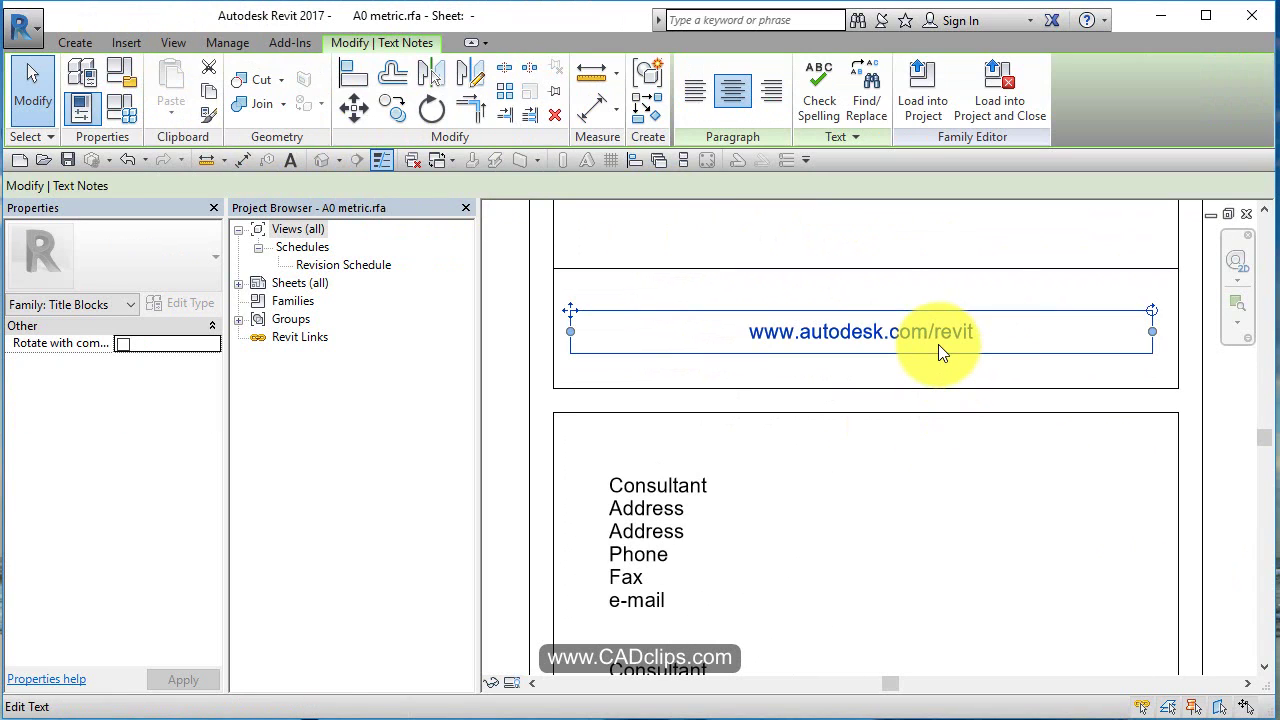
click(938, 344)
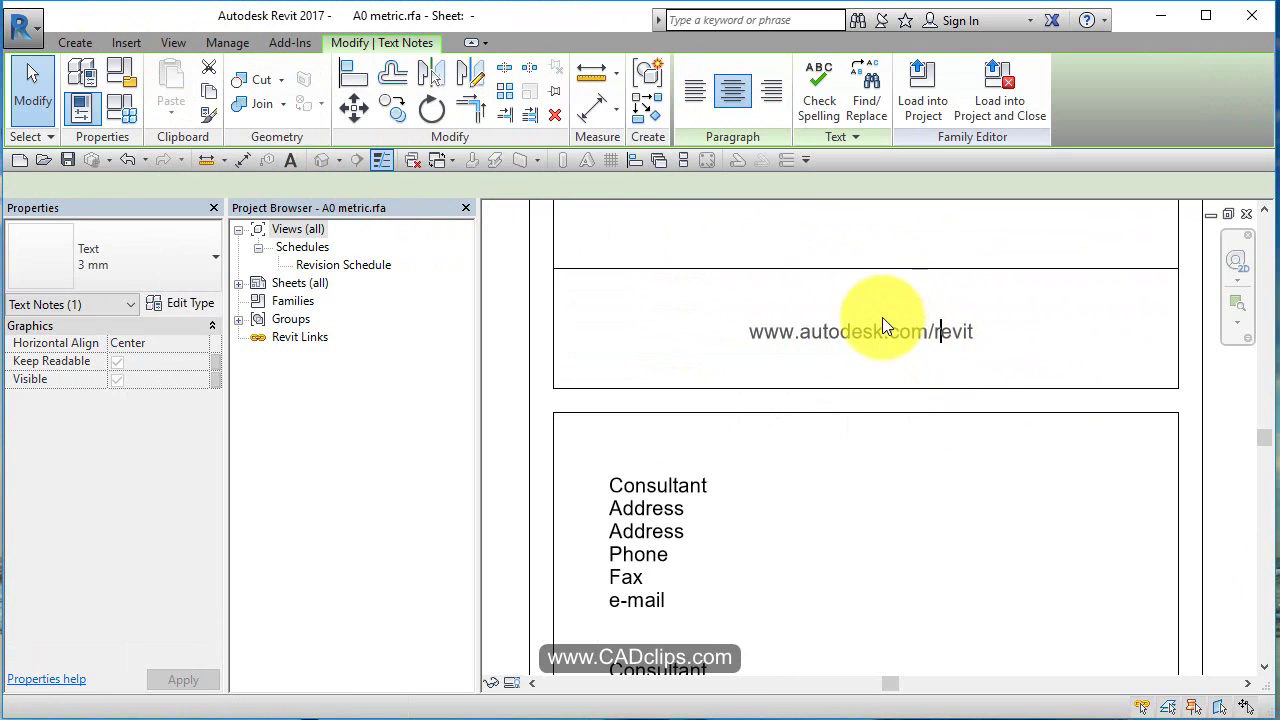
key(BackSpace)
key(BackSpace)
key(BackSpace)
key(BackSpace)
key(BackSpace)
key(BackSpace)
key(BackSpace)
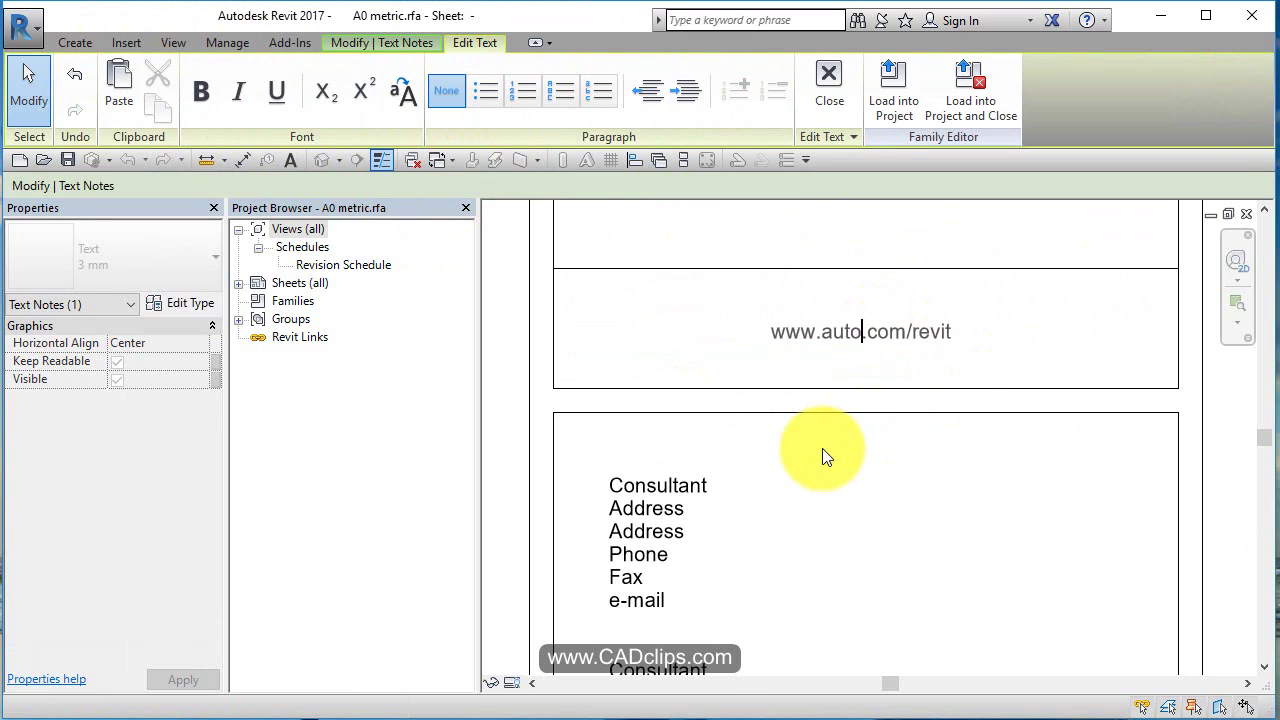
key(BackSpace)
text(CADcli)
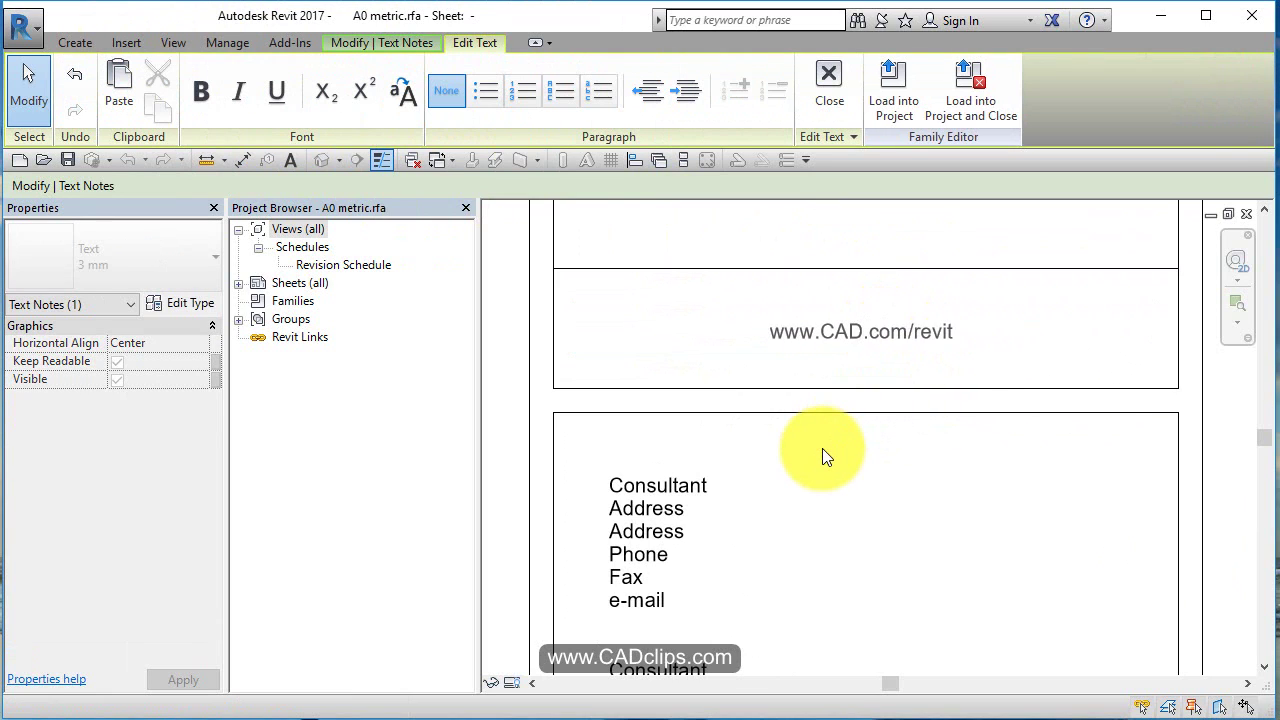
text(ps)
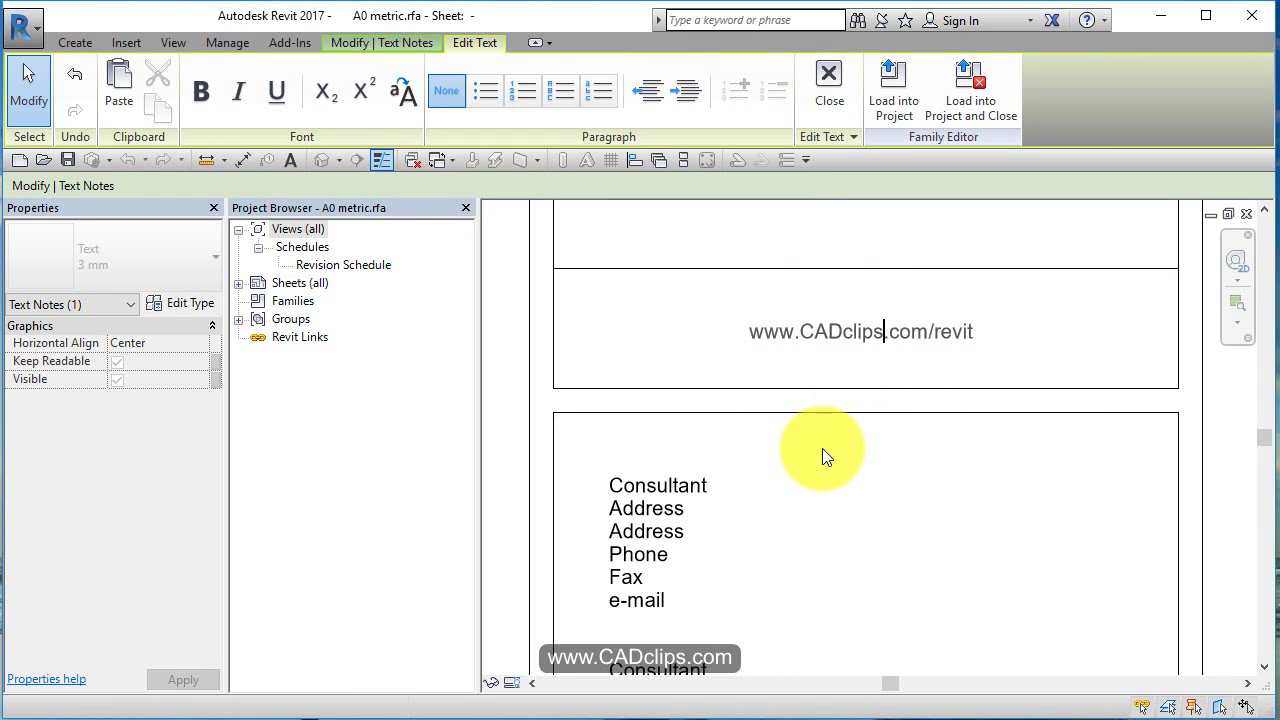
click(884, 462)
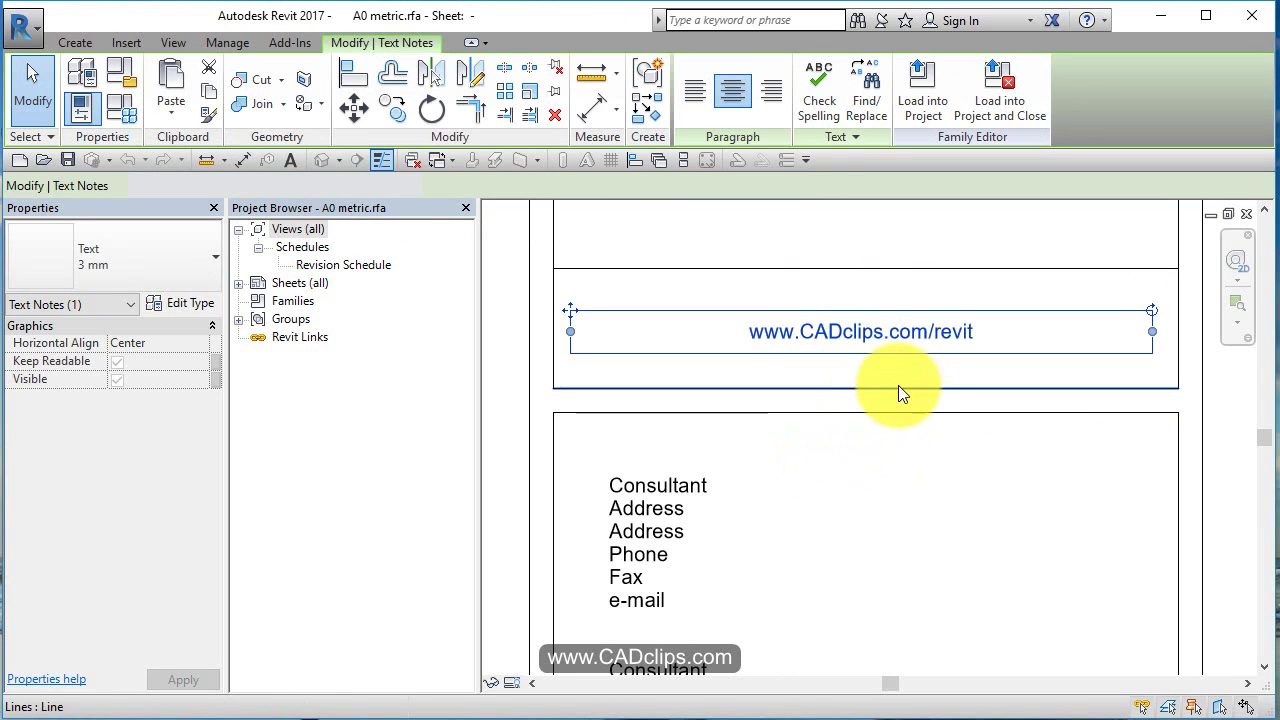
scroll(906, 385, down, 1)
scroll(906, 380, down, 3)
middle_drag(906, 380, 874, 458)
click(875, 320)
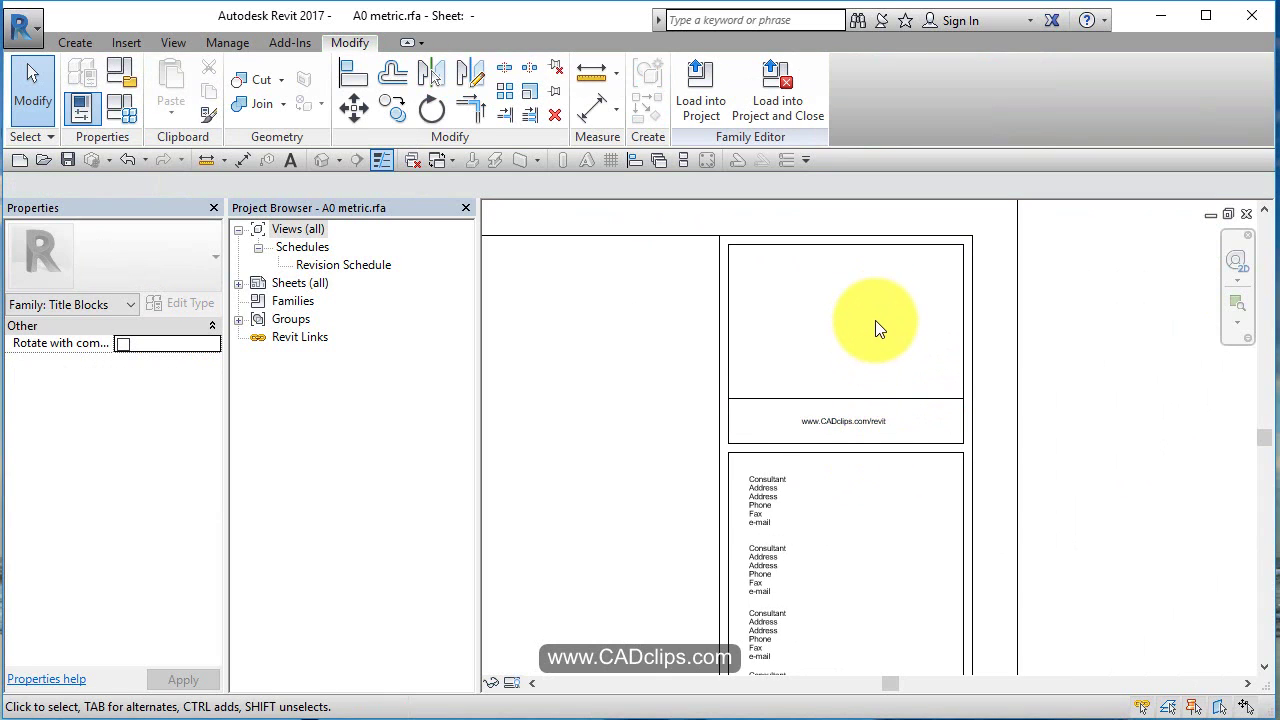
Insert the CadClips.png image into the empty logo box.
click(126, 42)
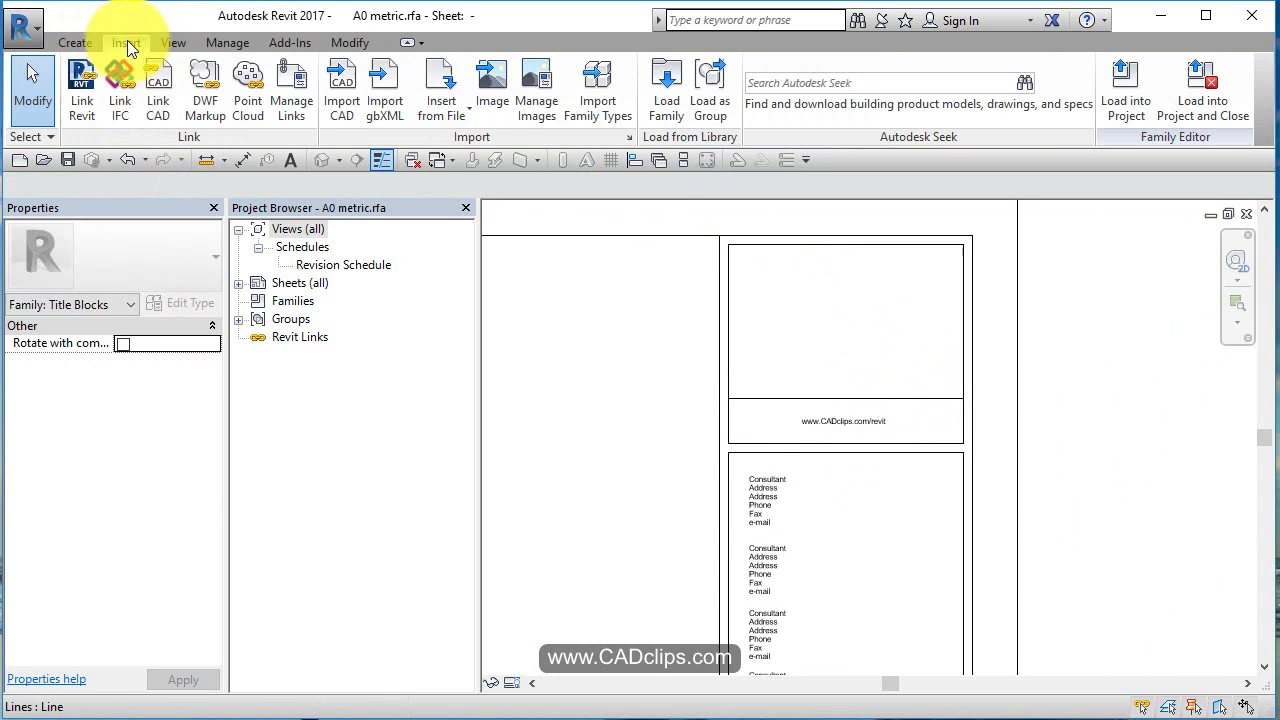
click(498, 81)
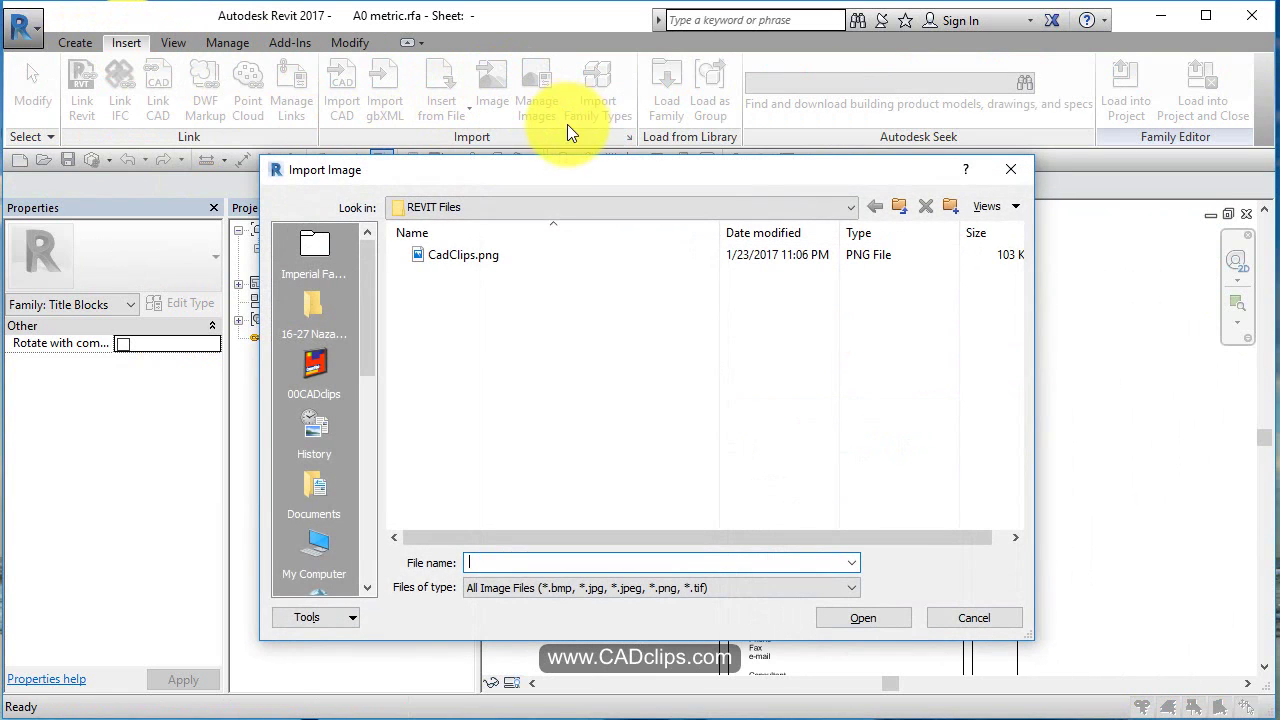
click(471, 254)
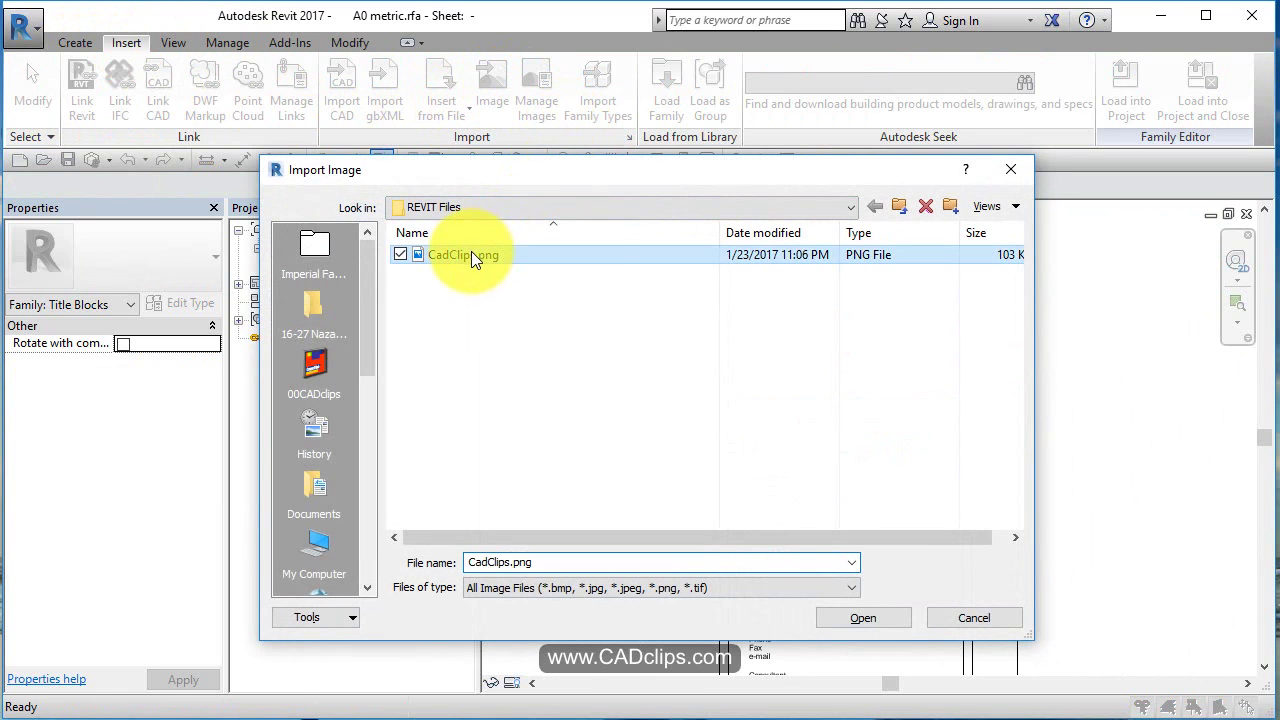
click(895, 615)
click(852, 327)
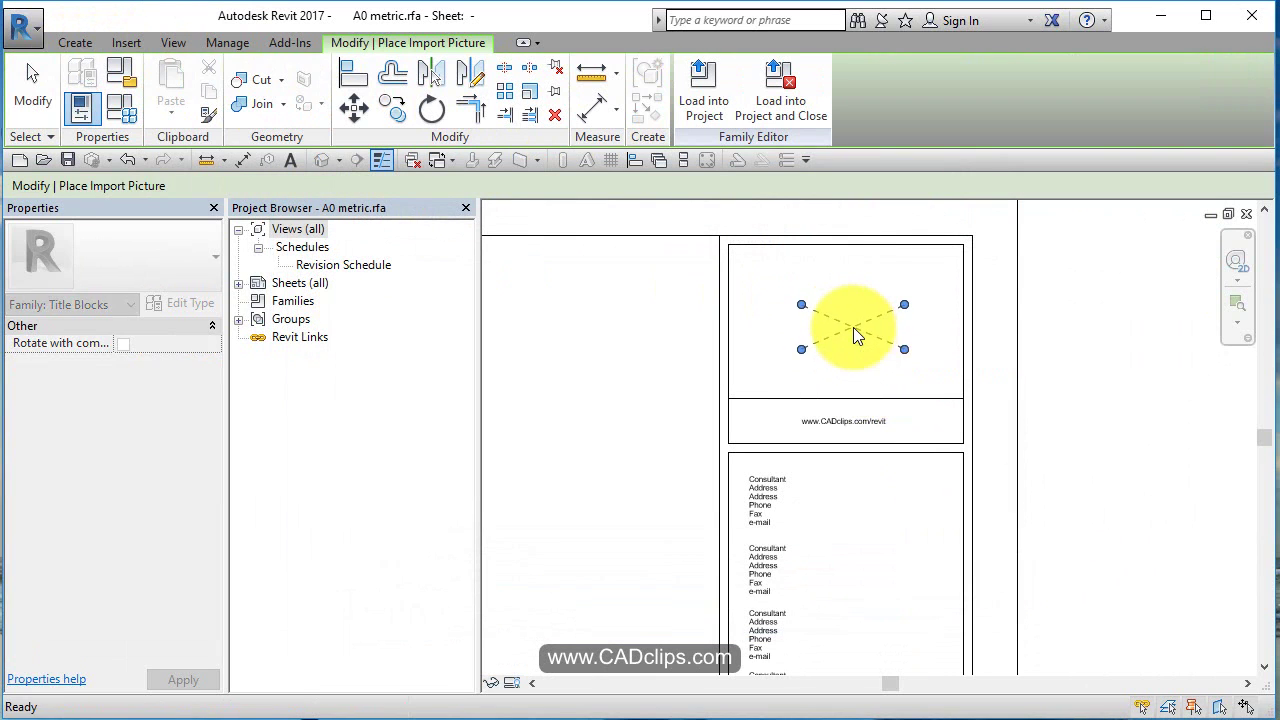
Check the placed logo and web address note, then zoom out to the whole title block.
click(1072, 434)
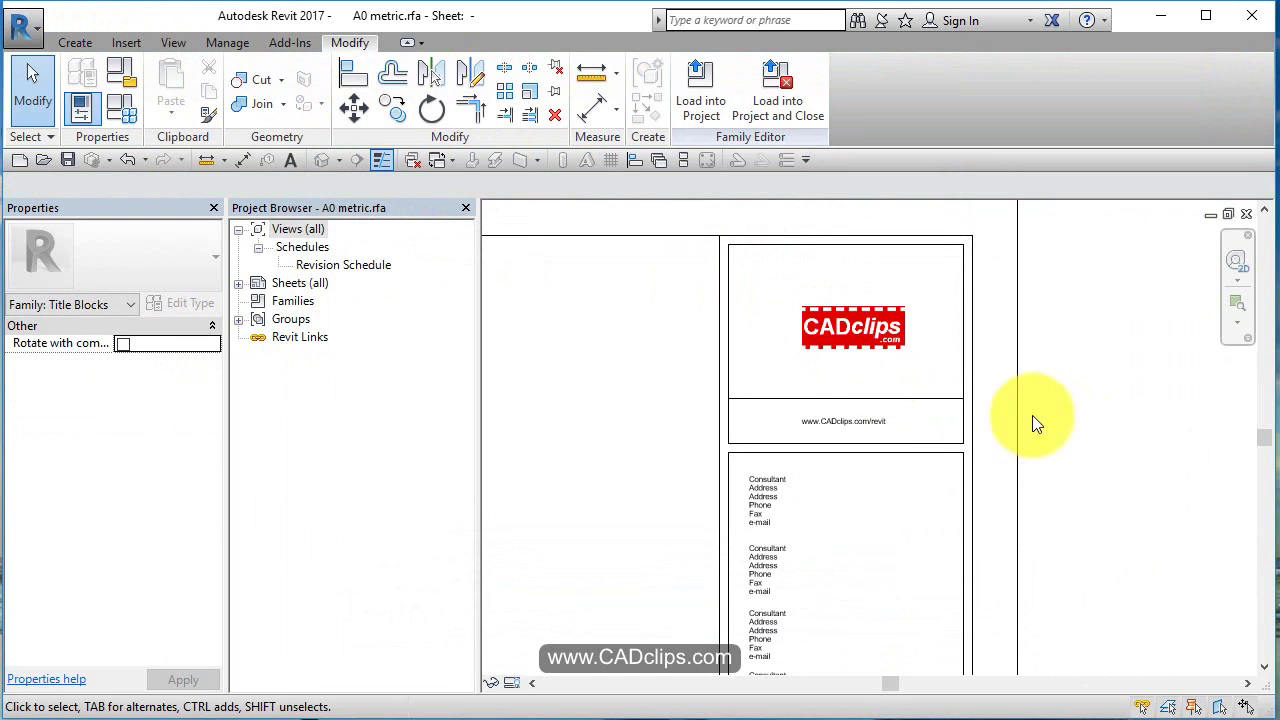
click(882, 332)
click(1020, 338)
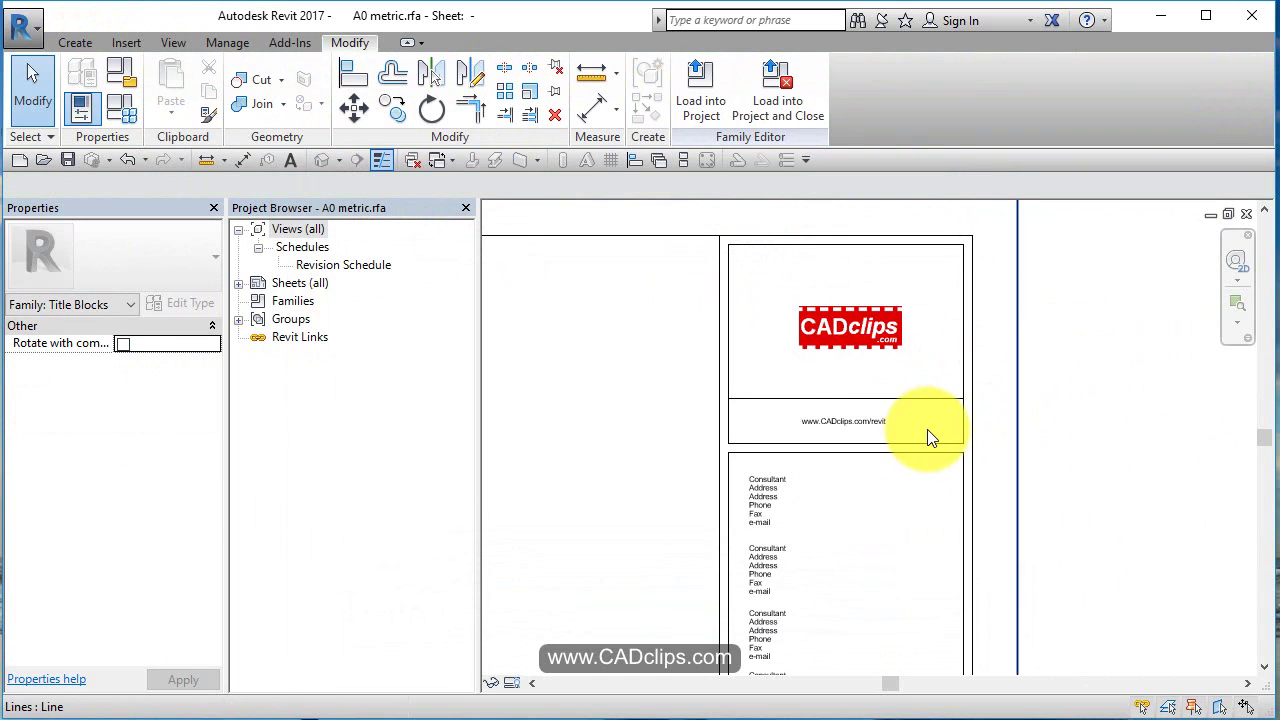
click(926, 429)
click(1083, 496)
scroll(1081, 490, down, 4)
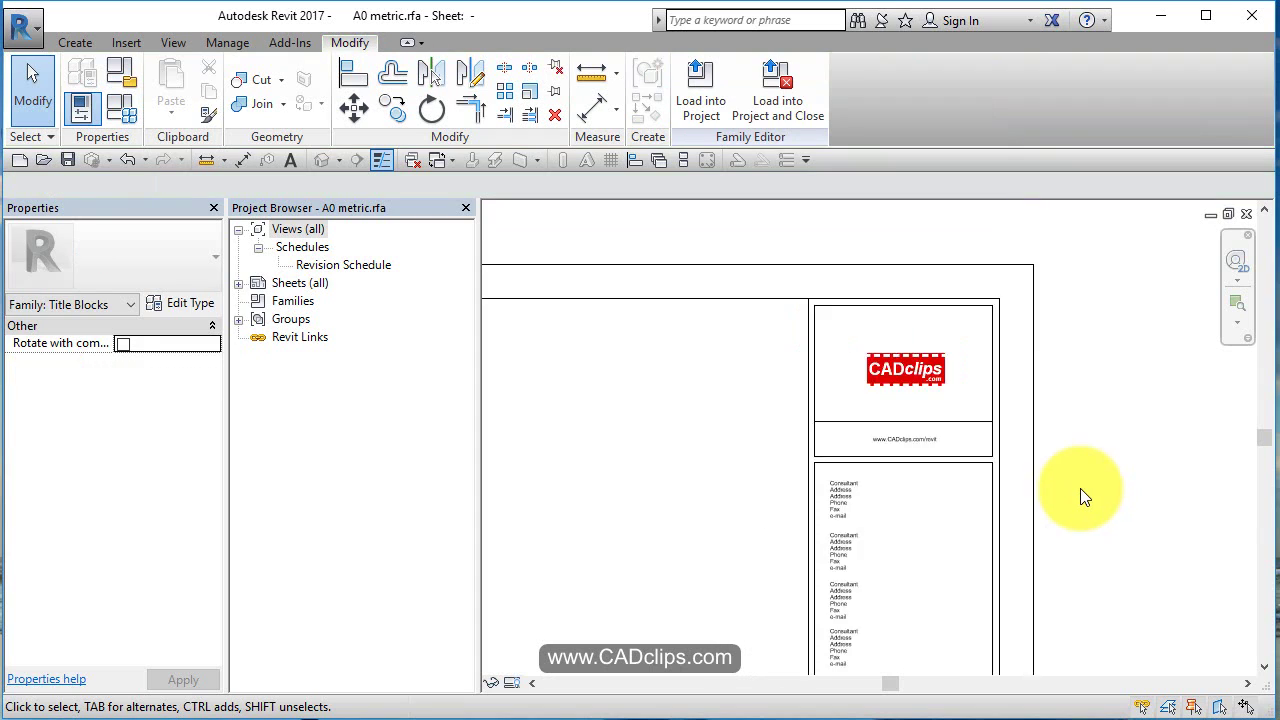
middle_drag(1079, 487, 1136, 360)
scroll(1114, 380, down, 2)
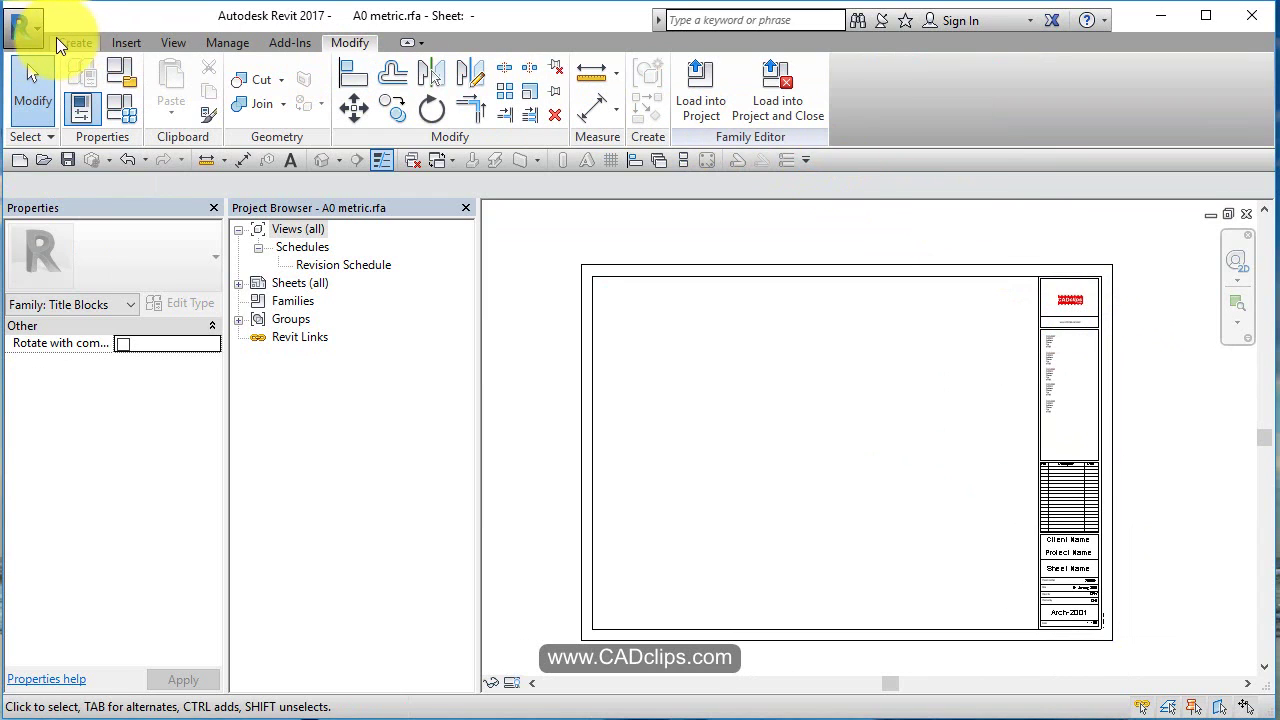
Save the family as dg A0 metric.rfa and load it into the project.
click(22, 28)
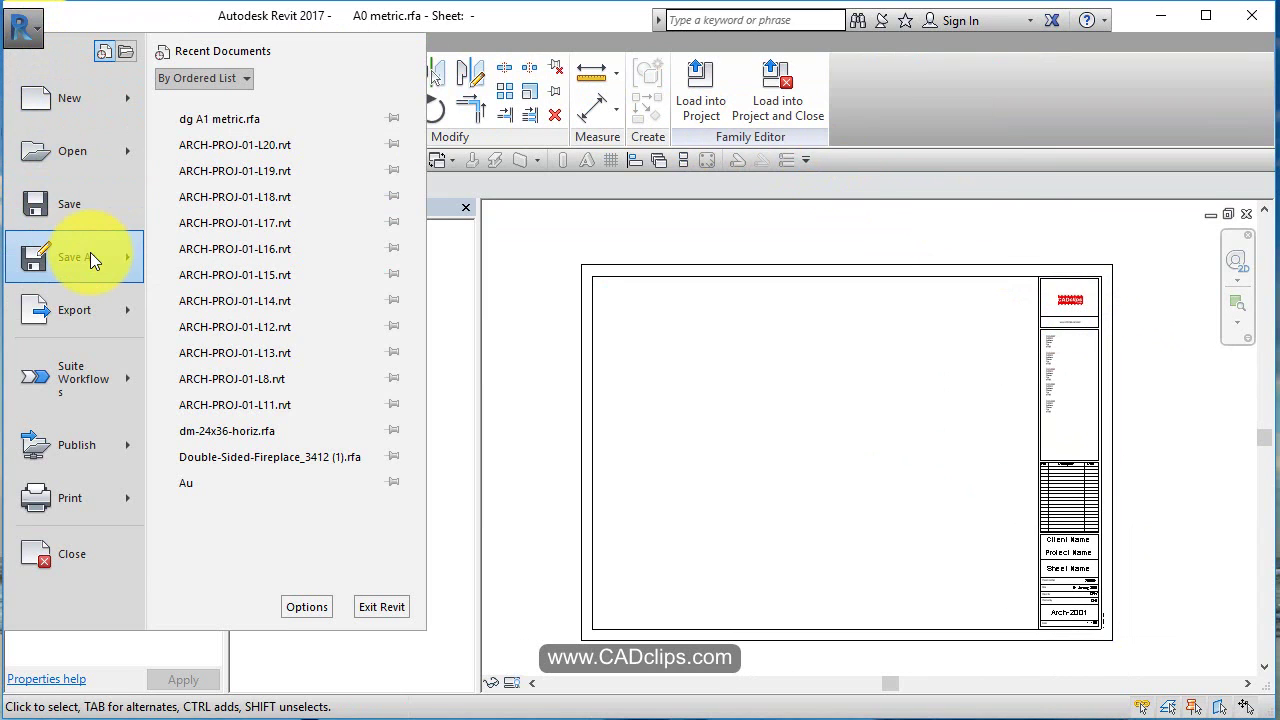
mouse_move(90, 252)
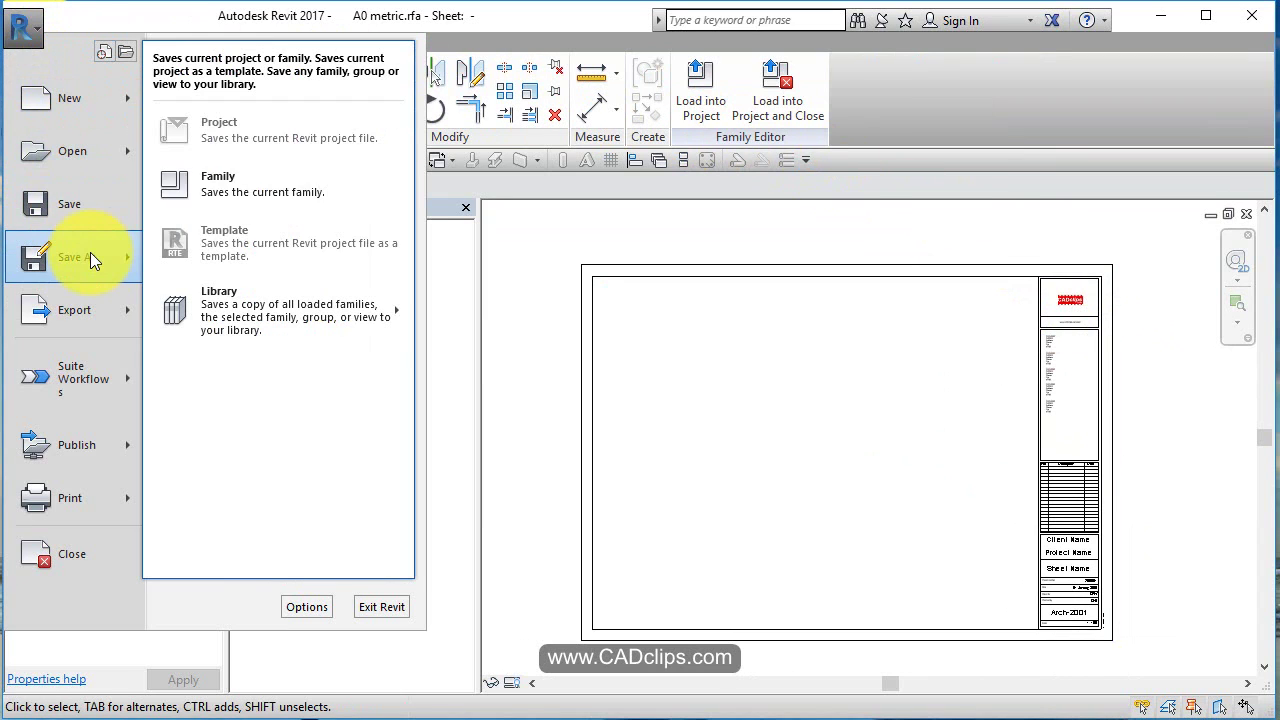
click(249, 172)
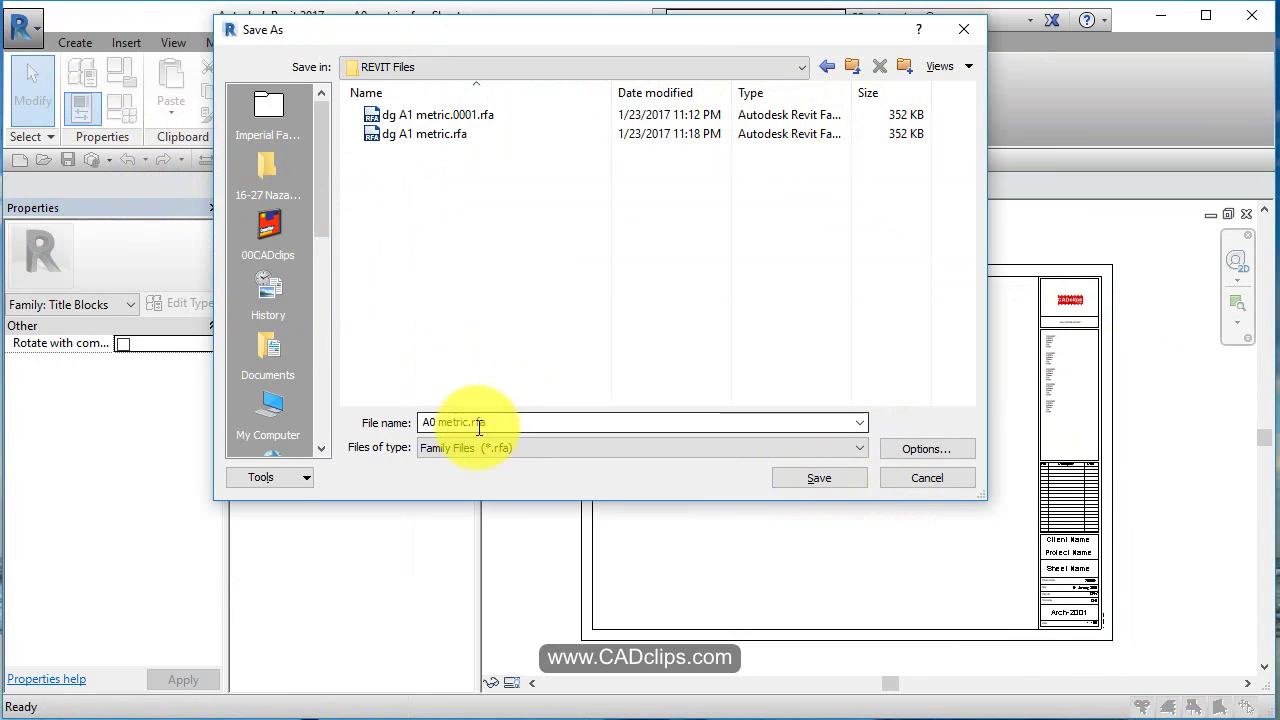
mouse_move(477, 423)
mouse_down()
mouse_move(429, 423)
mouse_move(465, 427)
mouse_up()
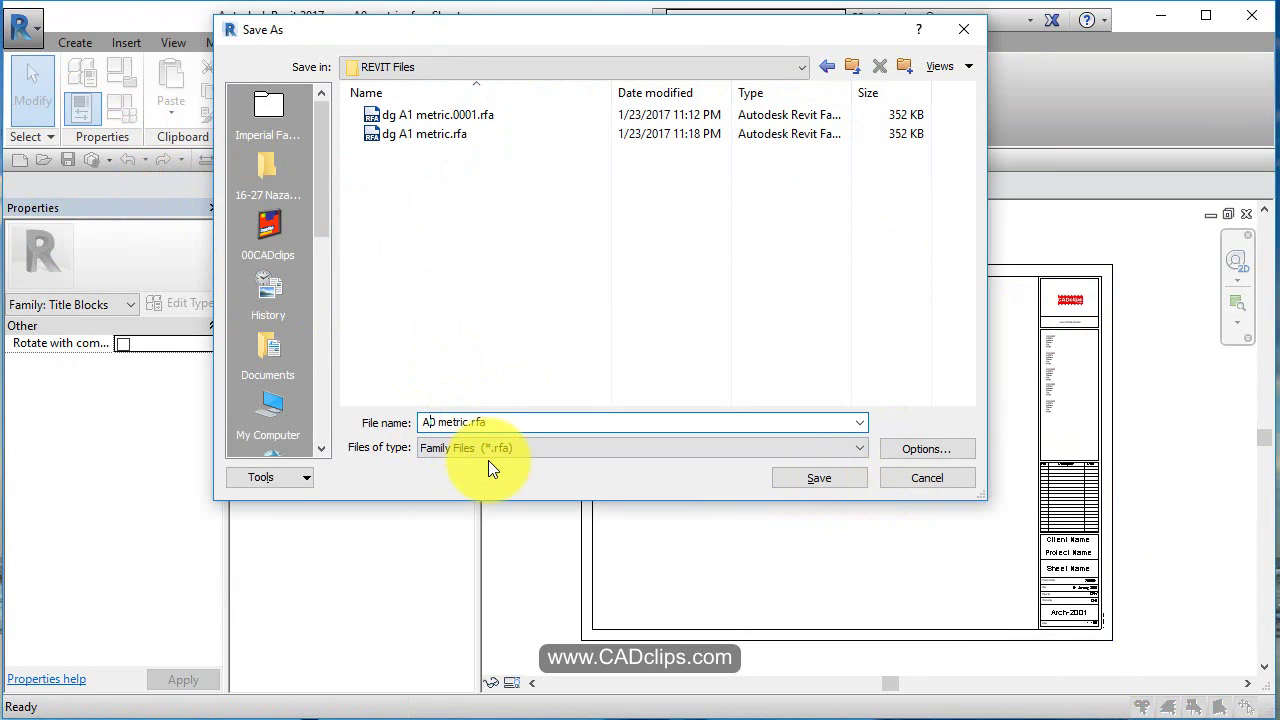
text(dg)
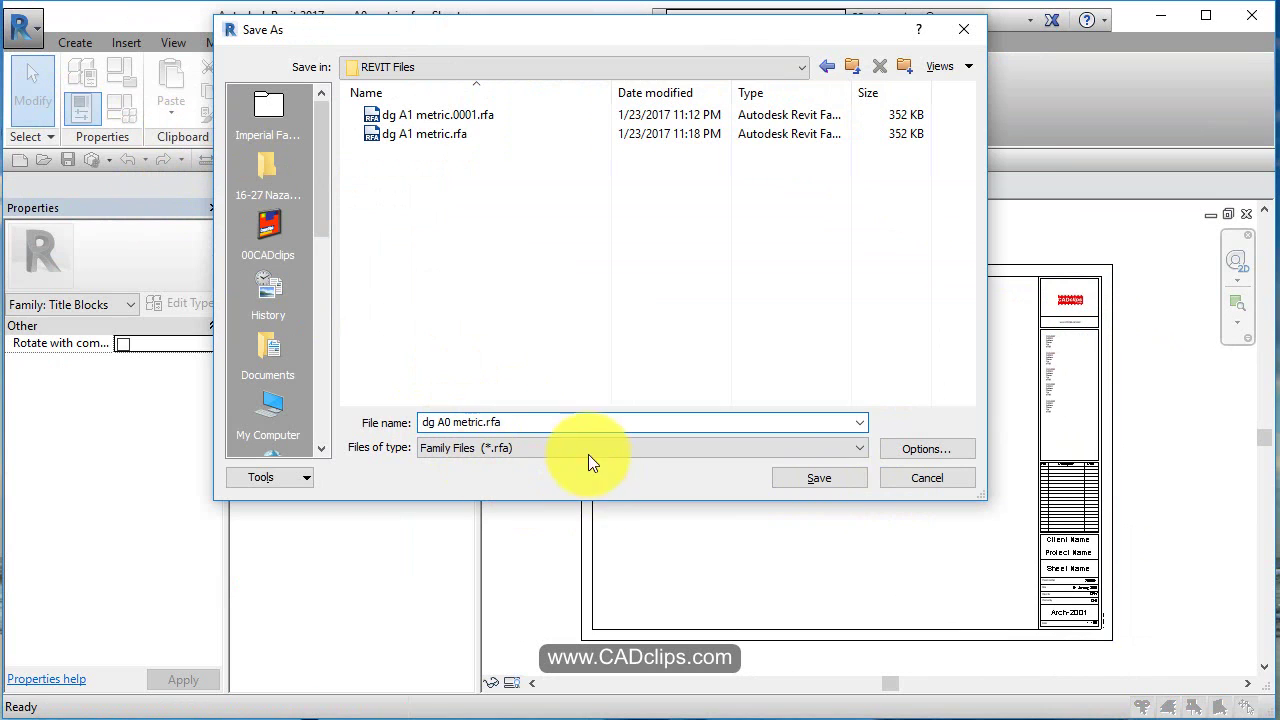
click(831, 468)
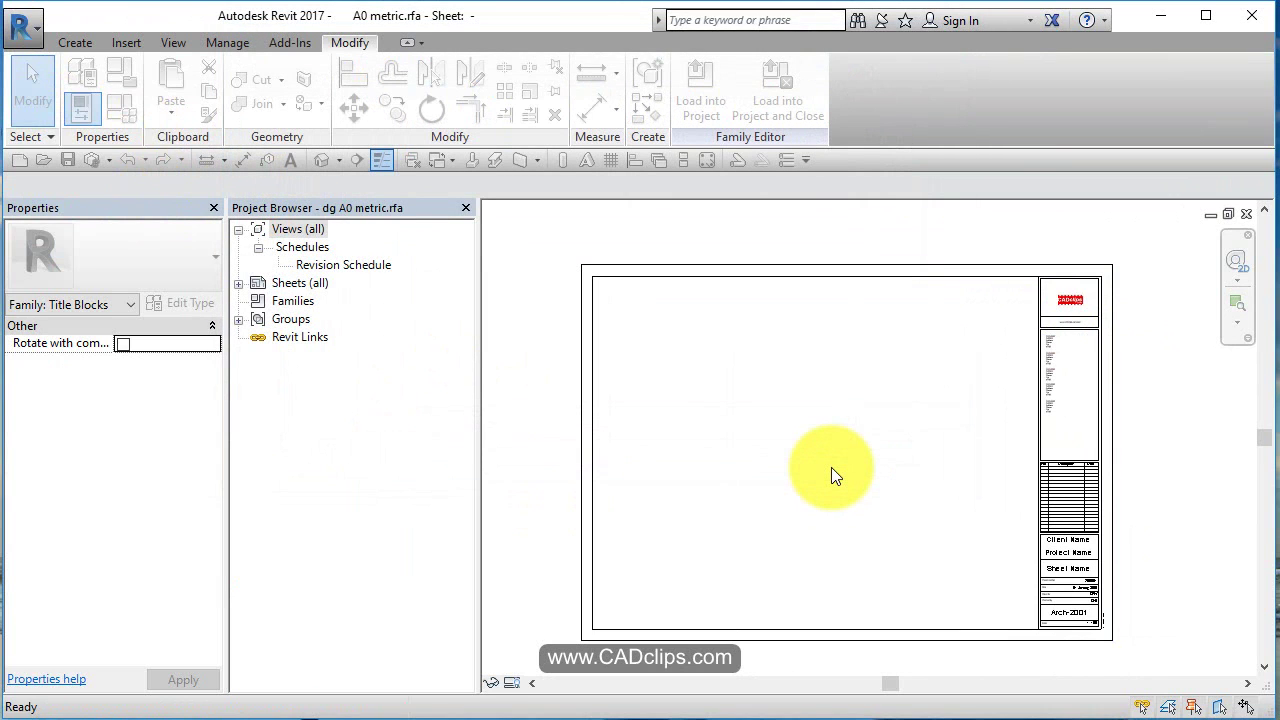
click(763, 452)
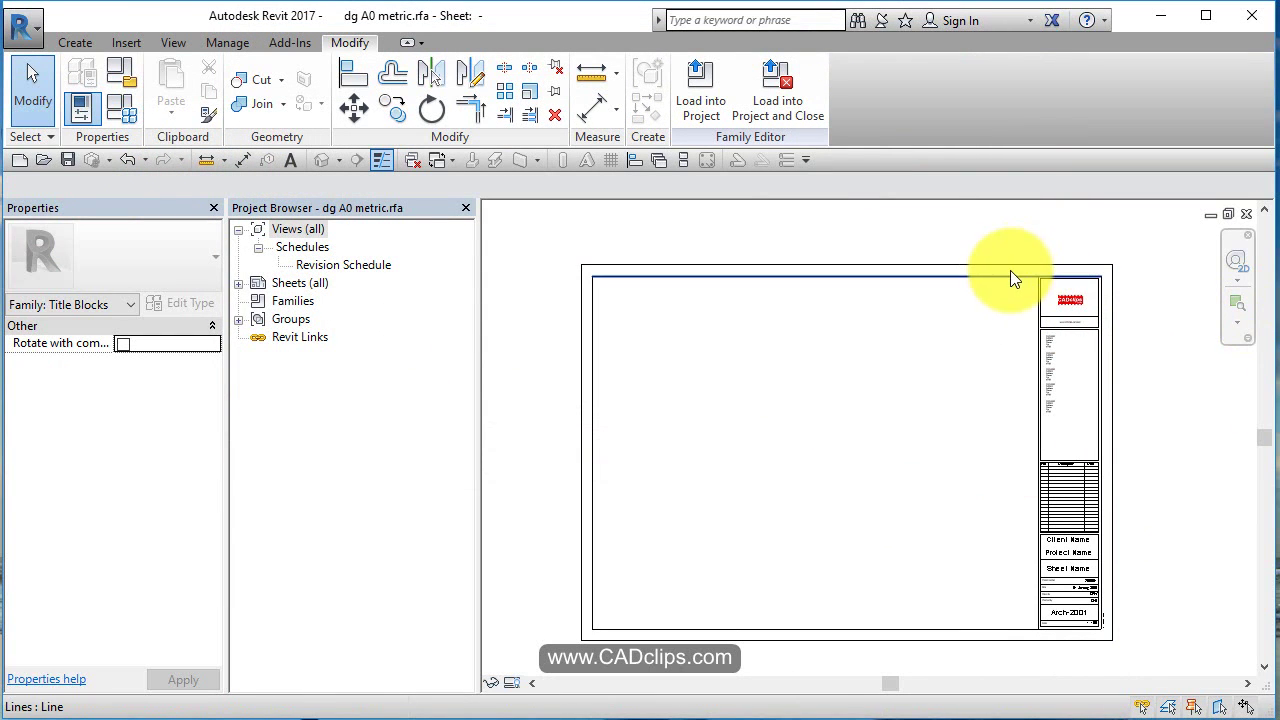
click(701, 92)
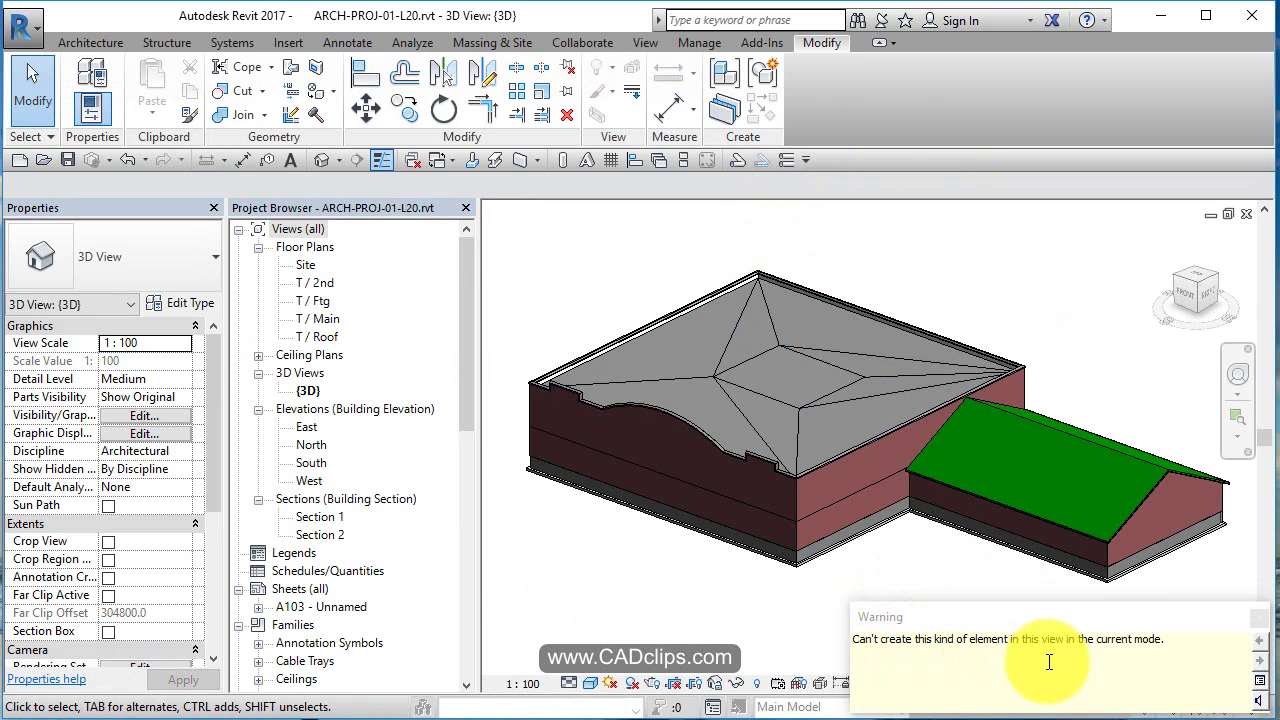
Open sheet A103 and switch its title block type to dg A0 metric.
click(743, 627)
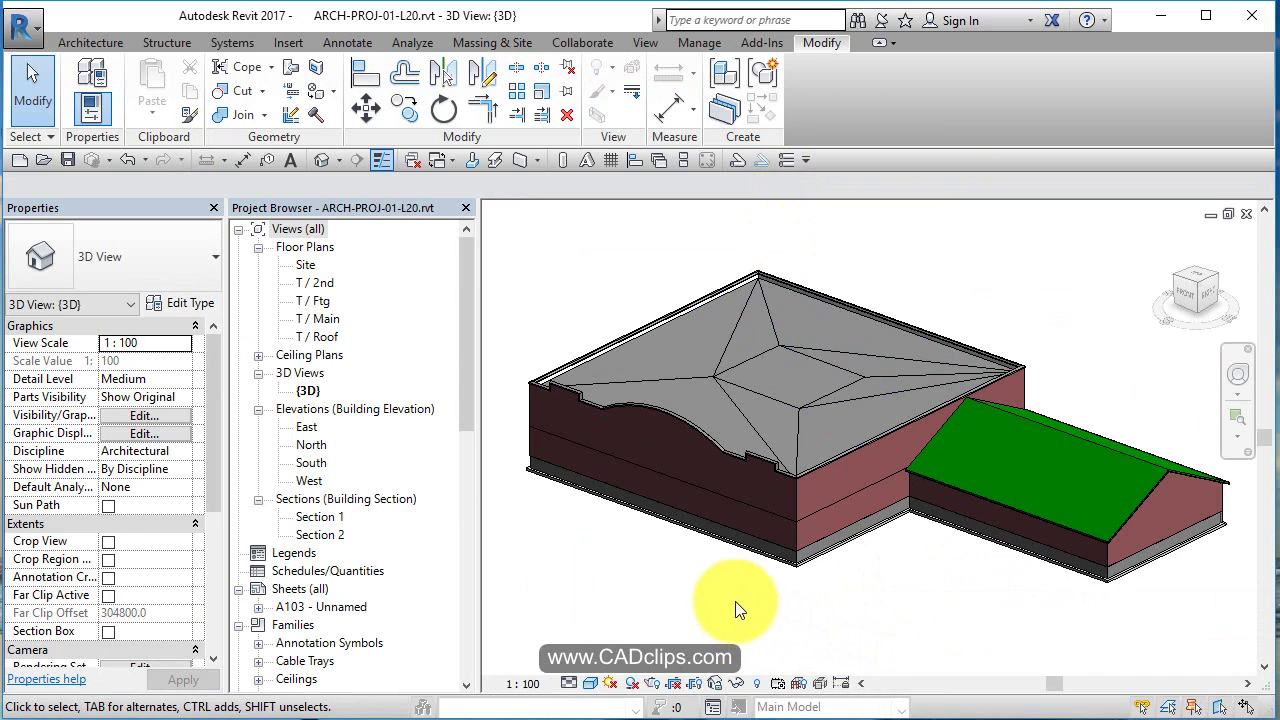
double_click(345, 604)
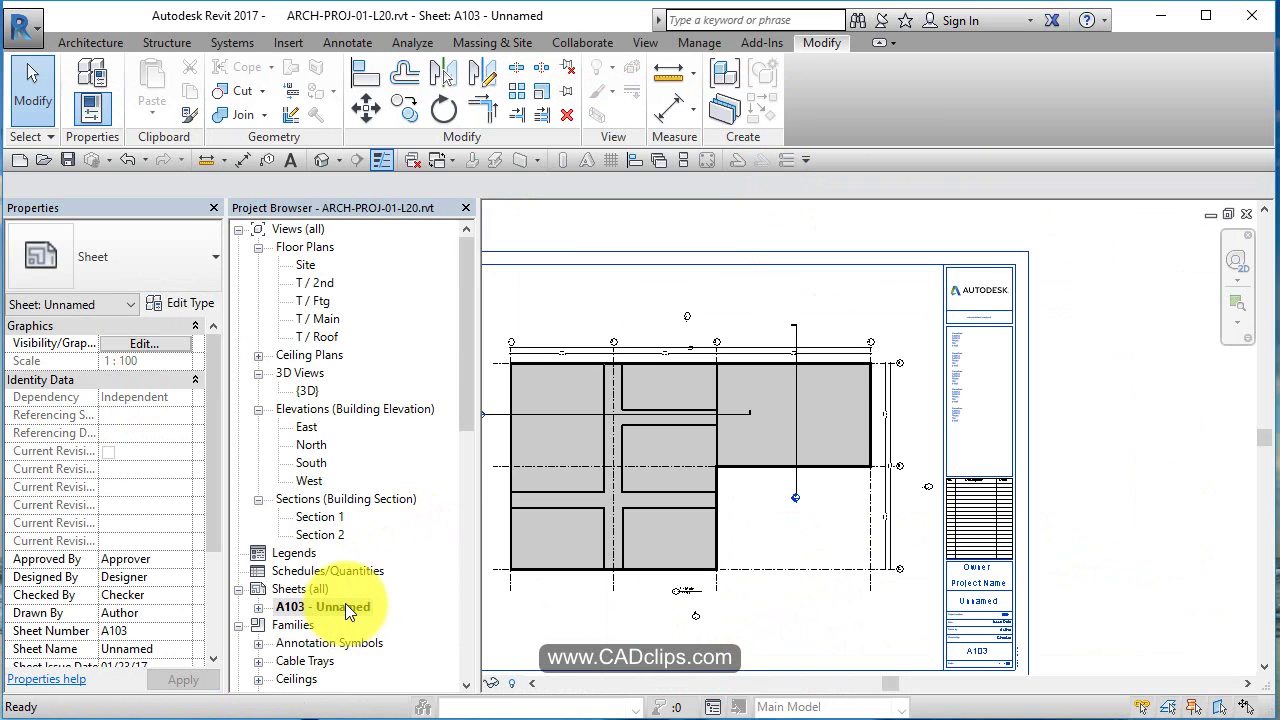
scroll(1087, 350, down, 2)
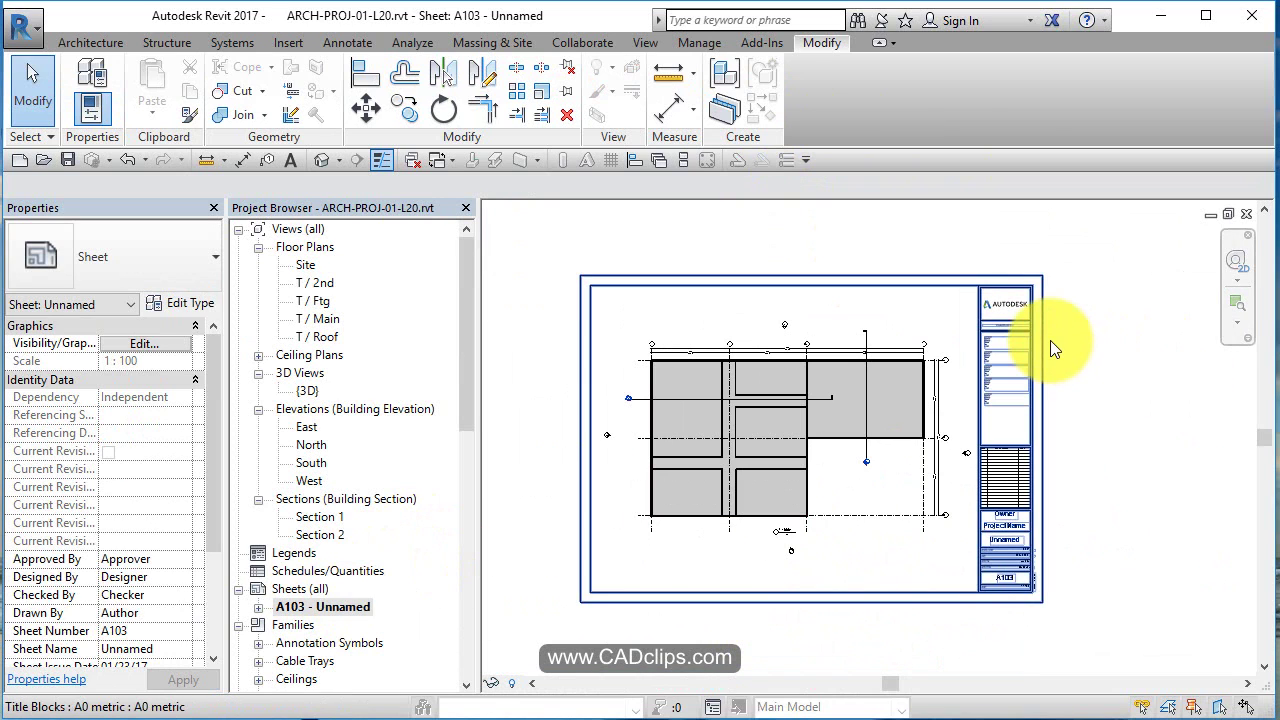
click(1050, 340)
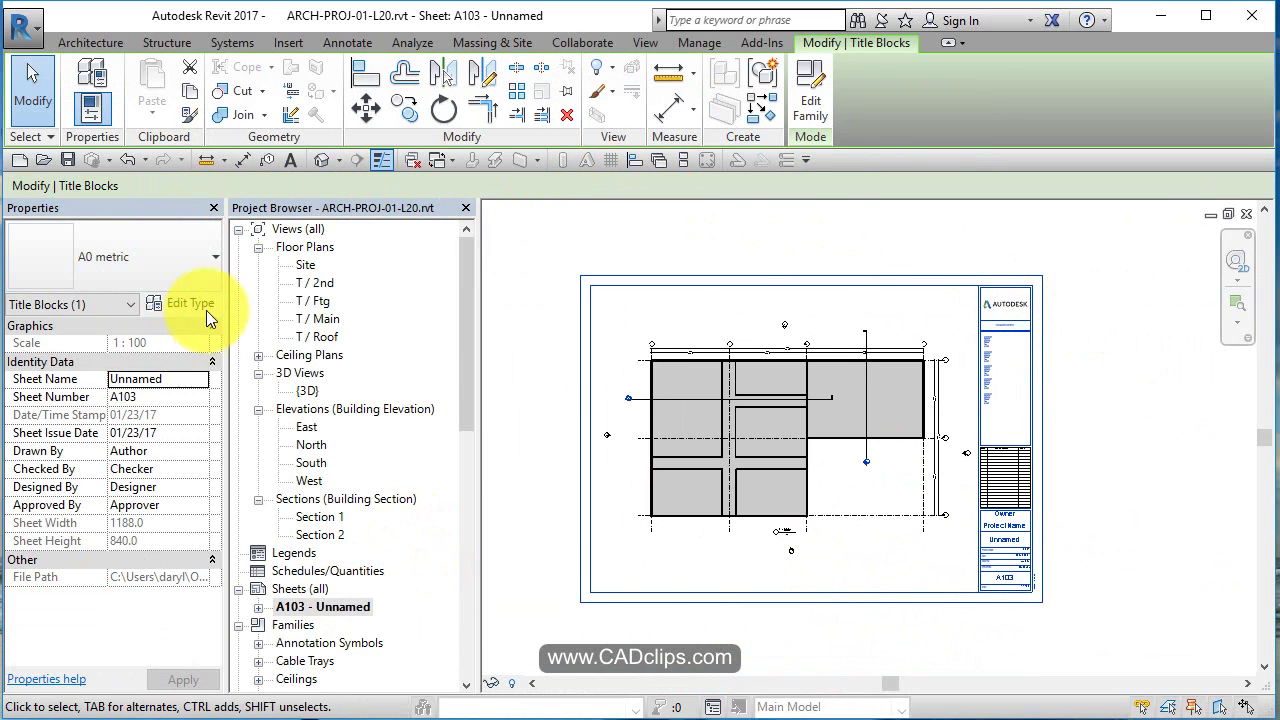
click(194, 273)
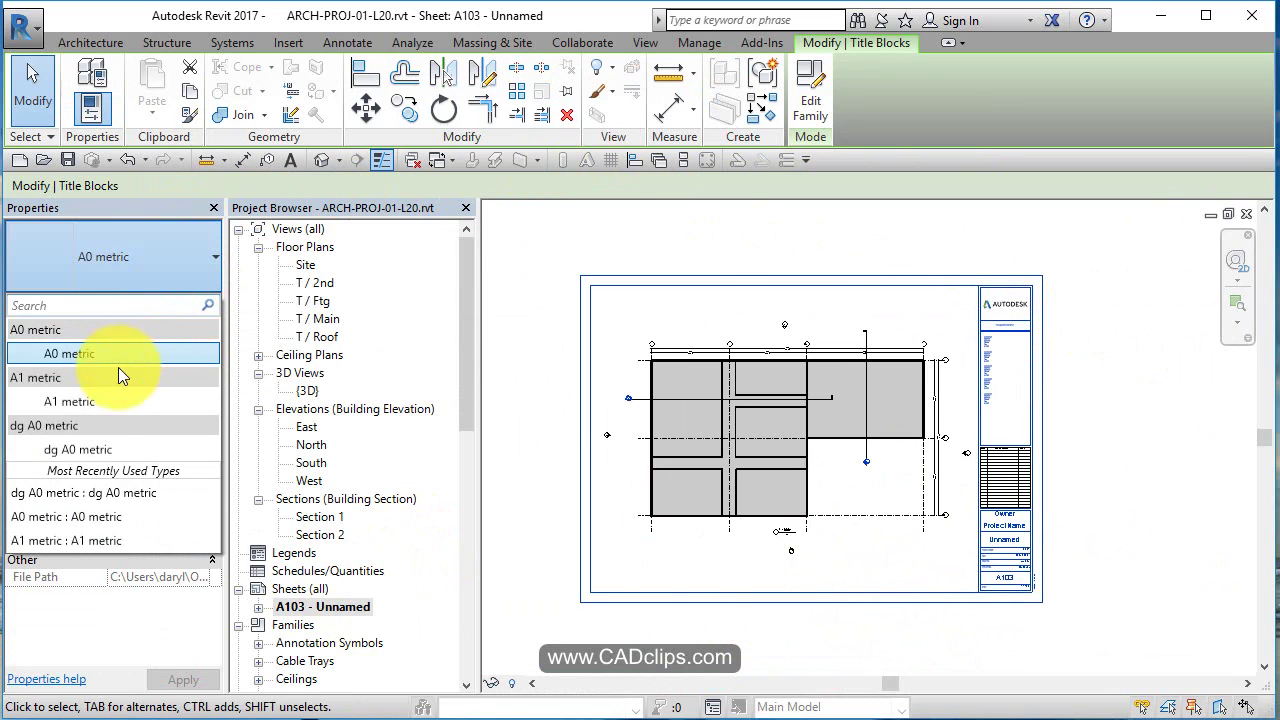
click(1117, 315)
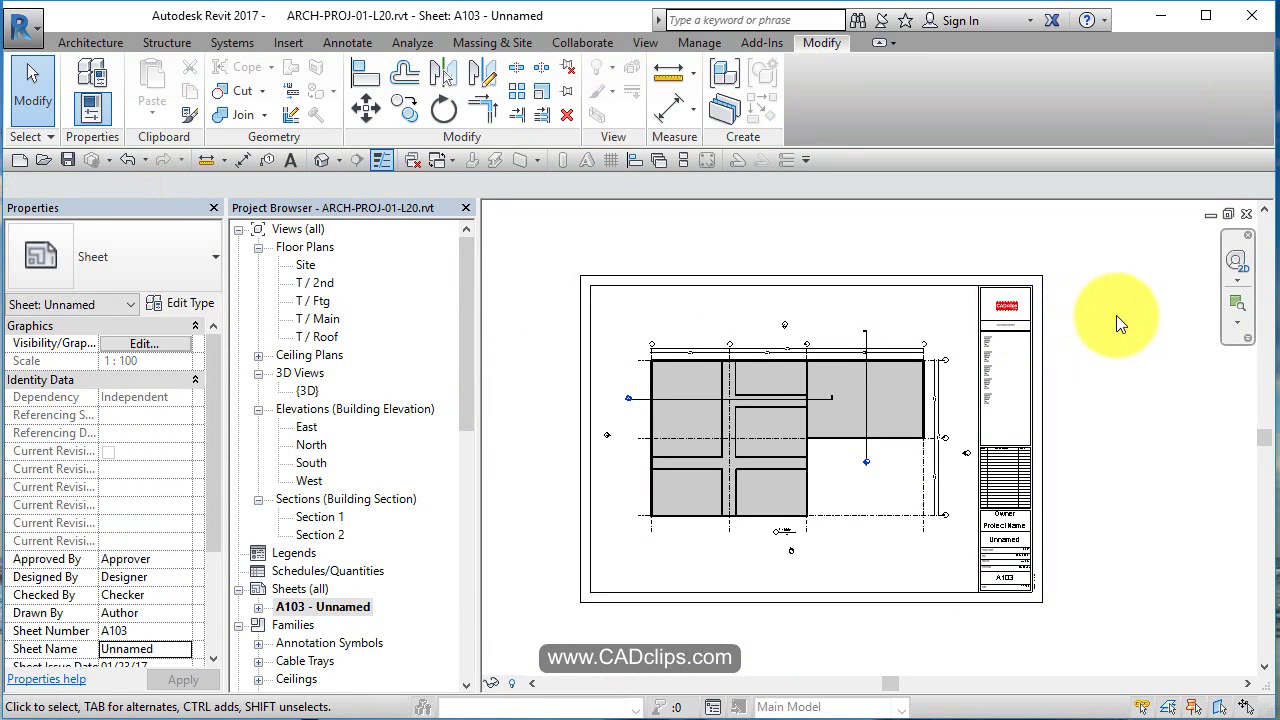
middle_drag(1137, 323, 1144, 313)
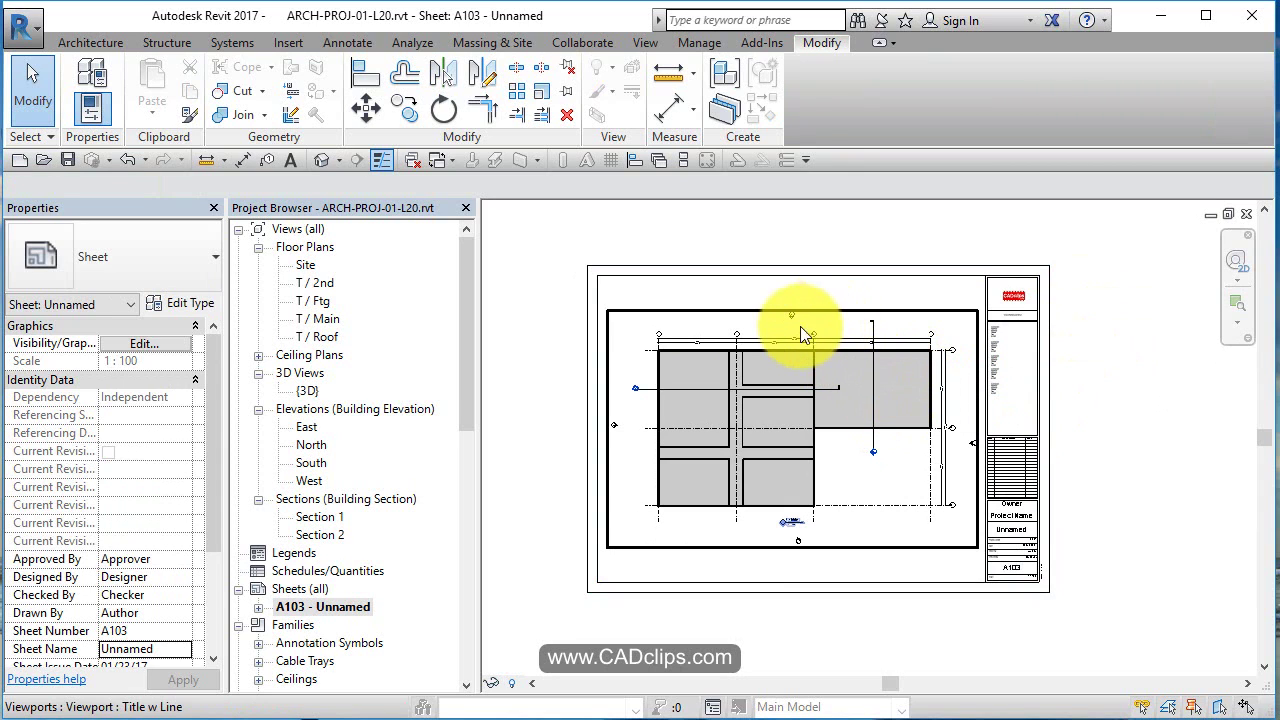
Activate the plan viewport and drag all four crop edges in tight around the plan.
scroll(920, 443, up, 3)
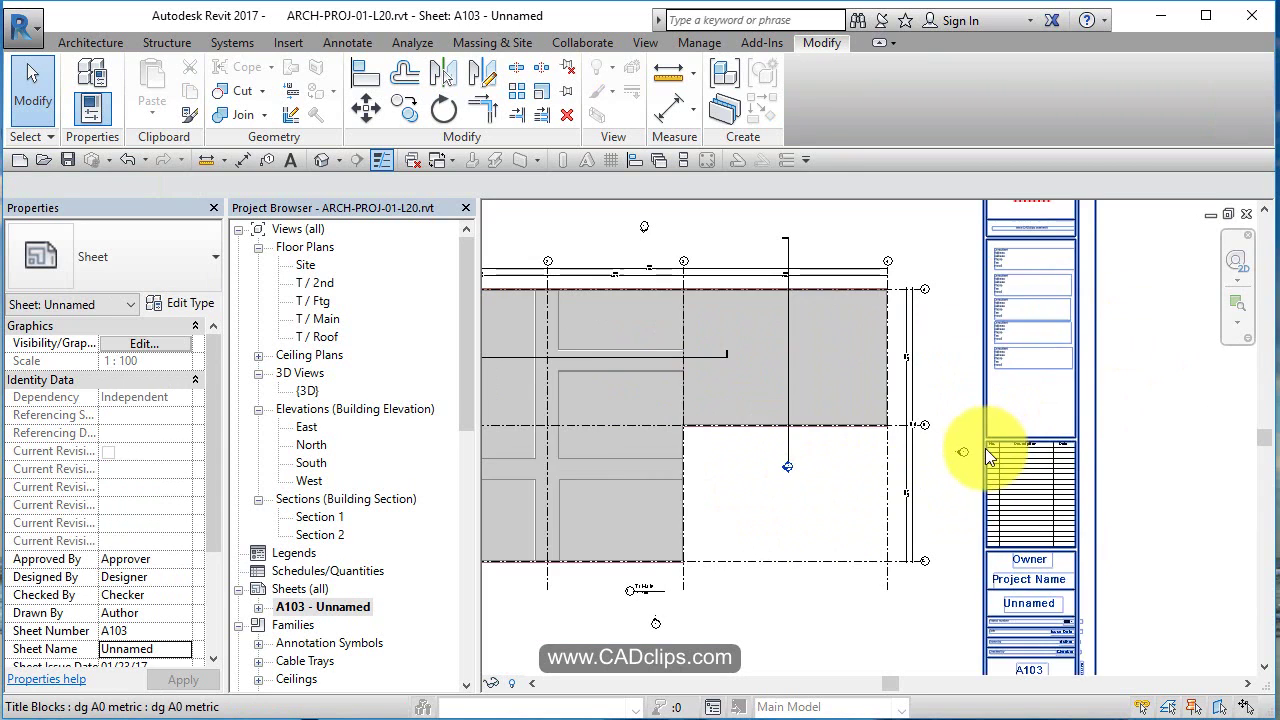
middle_drag(668, 253, 655, 375)
scroll(606, 395, down, 2)
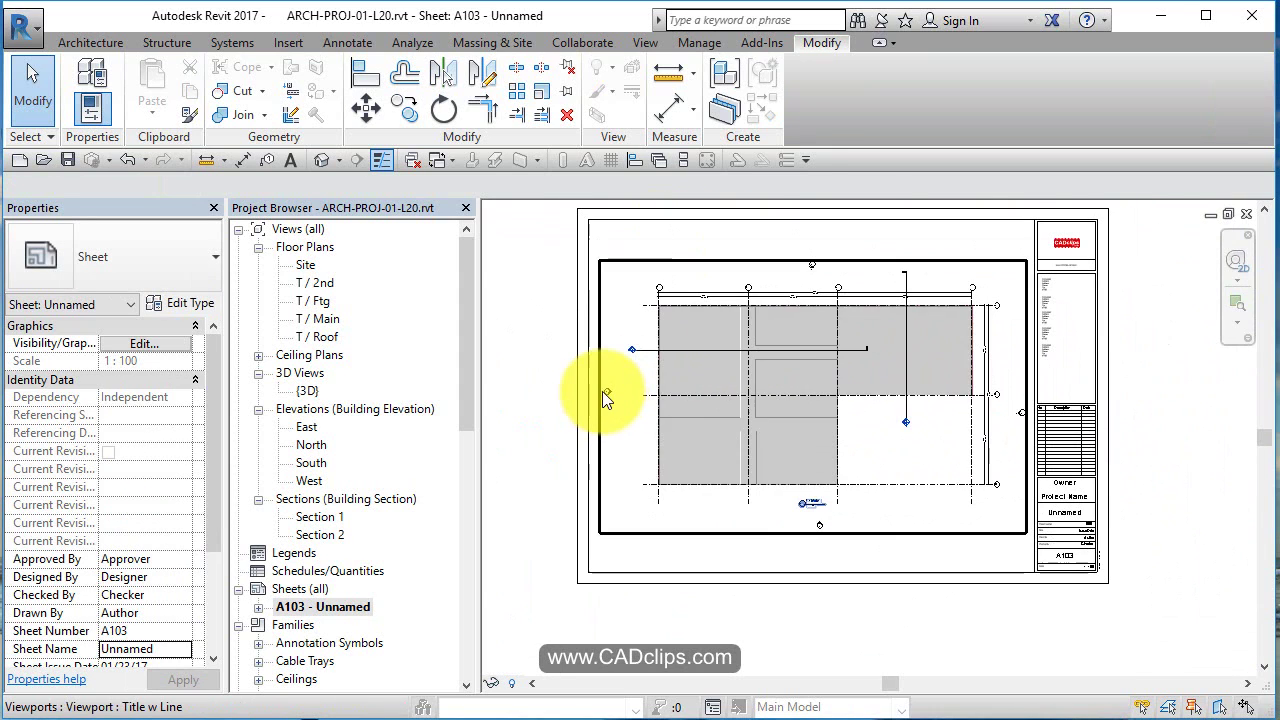
click(826, 524)
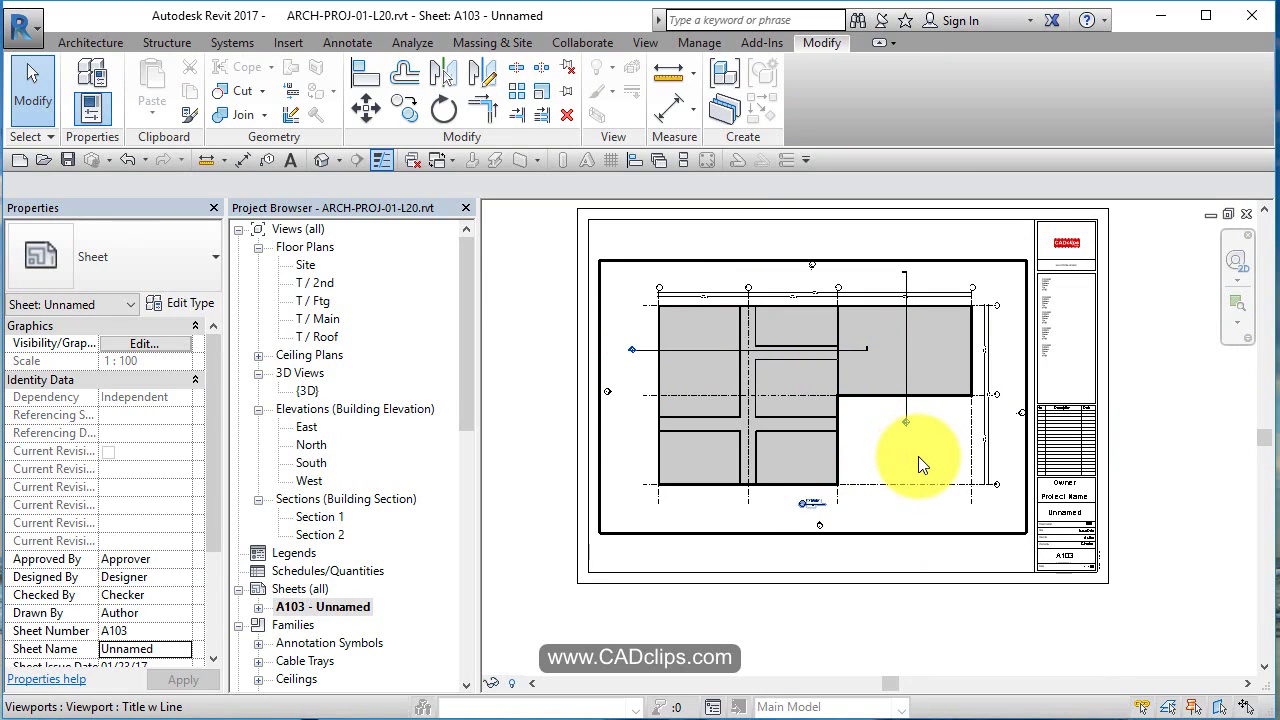
click(918, 456)
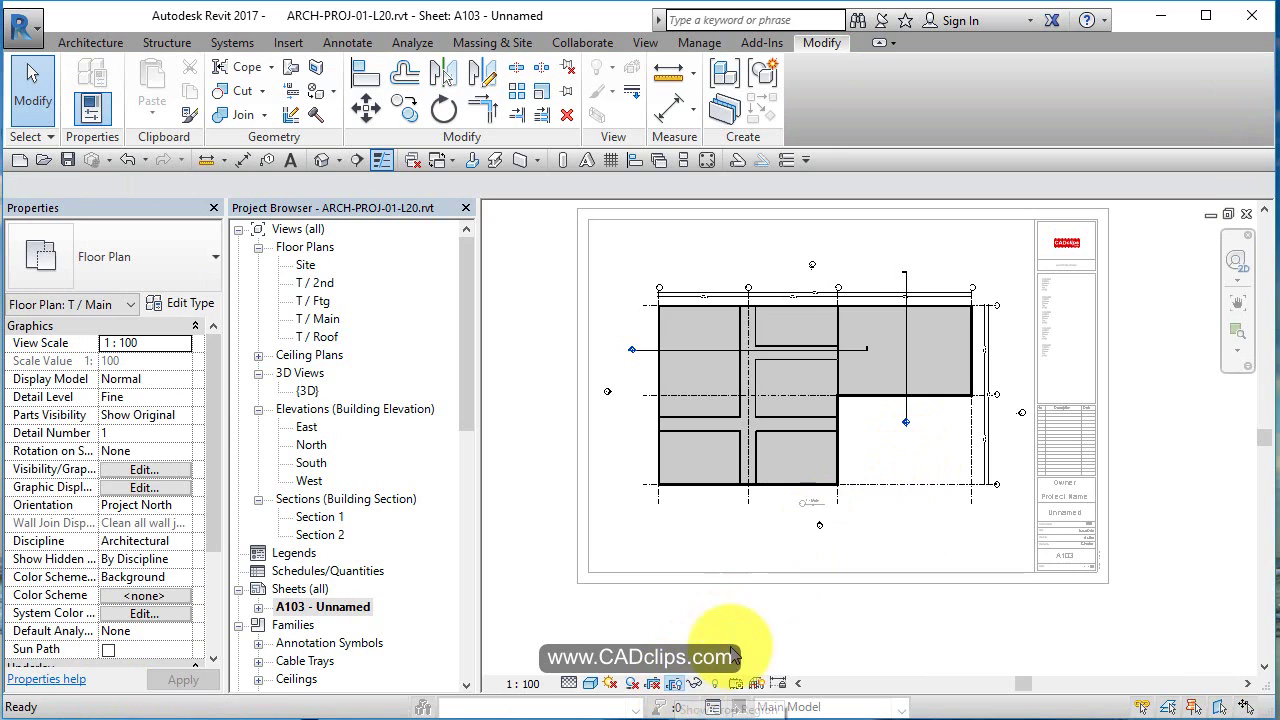
click(1065, 315)
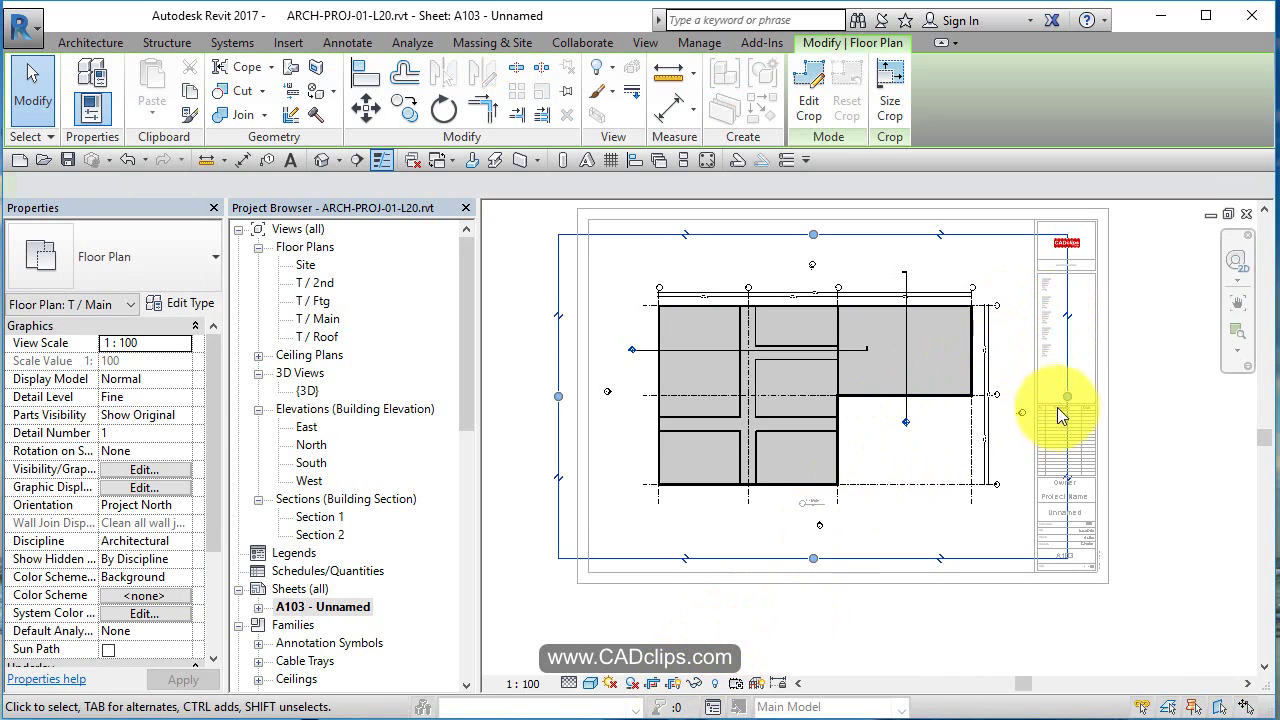
drag(1066, 397, 1015, 396)
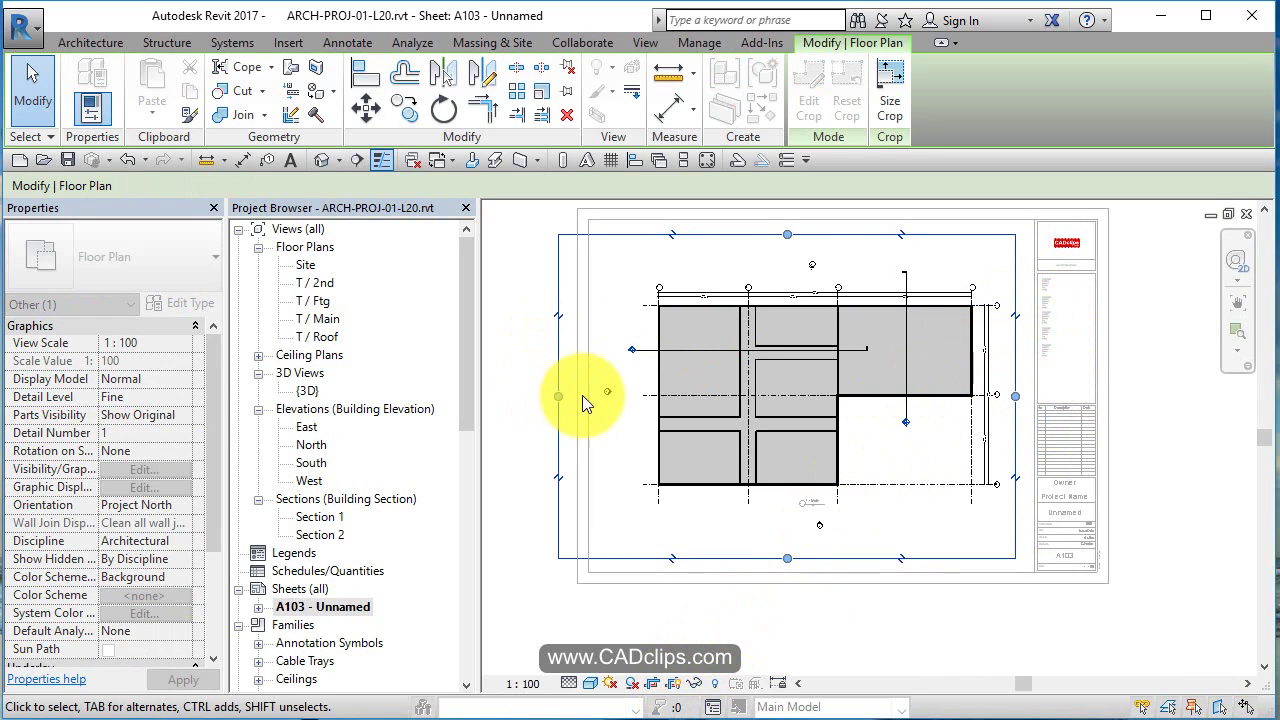
drag(569, 391, 620, 392)
drag(820, 235, 820, 273)
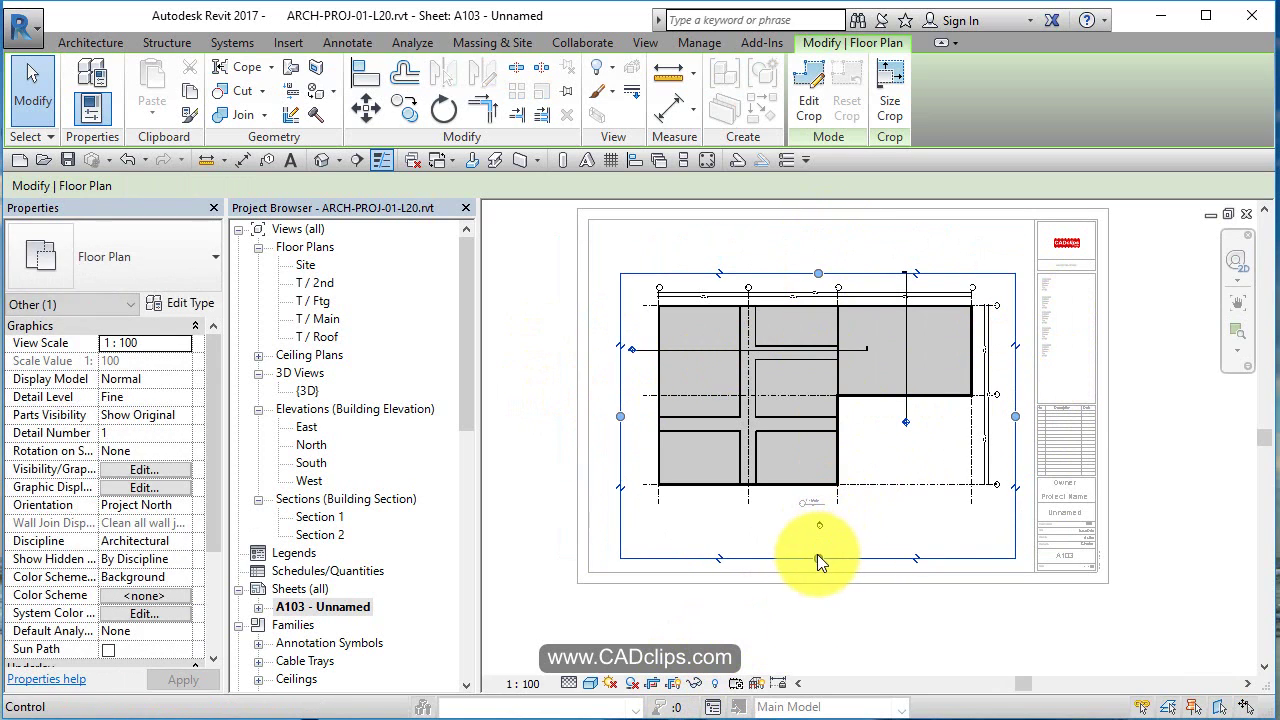
drag(817, 556, 829, 512)
click(974, 517)
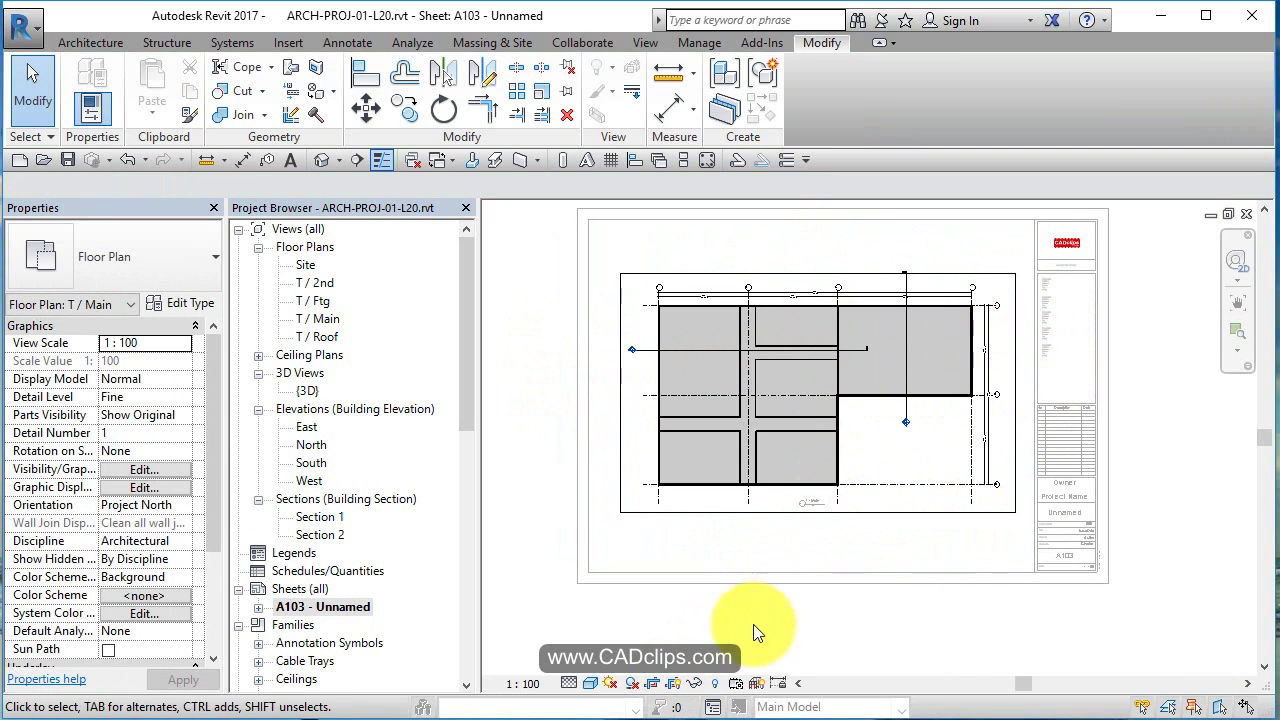
Hide the plan's crop region and return to sheet A103.
click(671, 683)
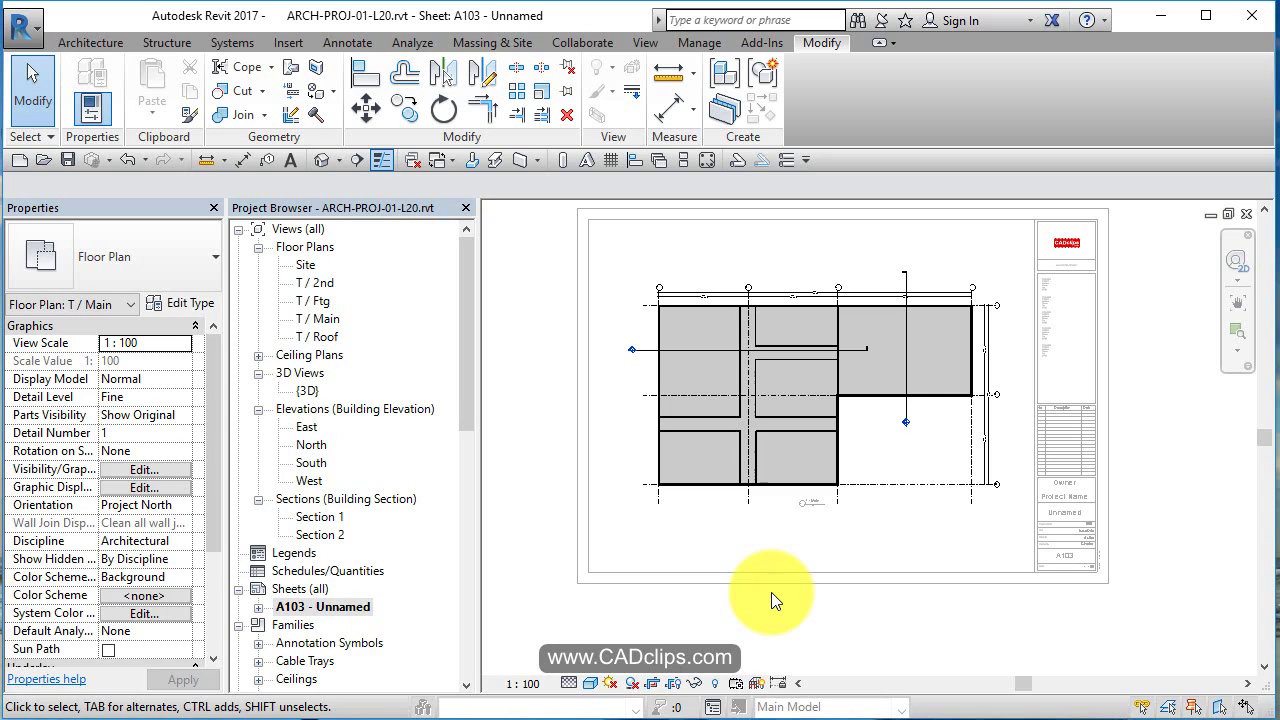
double_click(1157, 372)
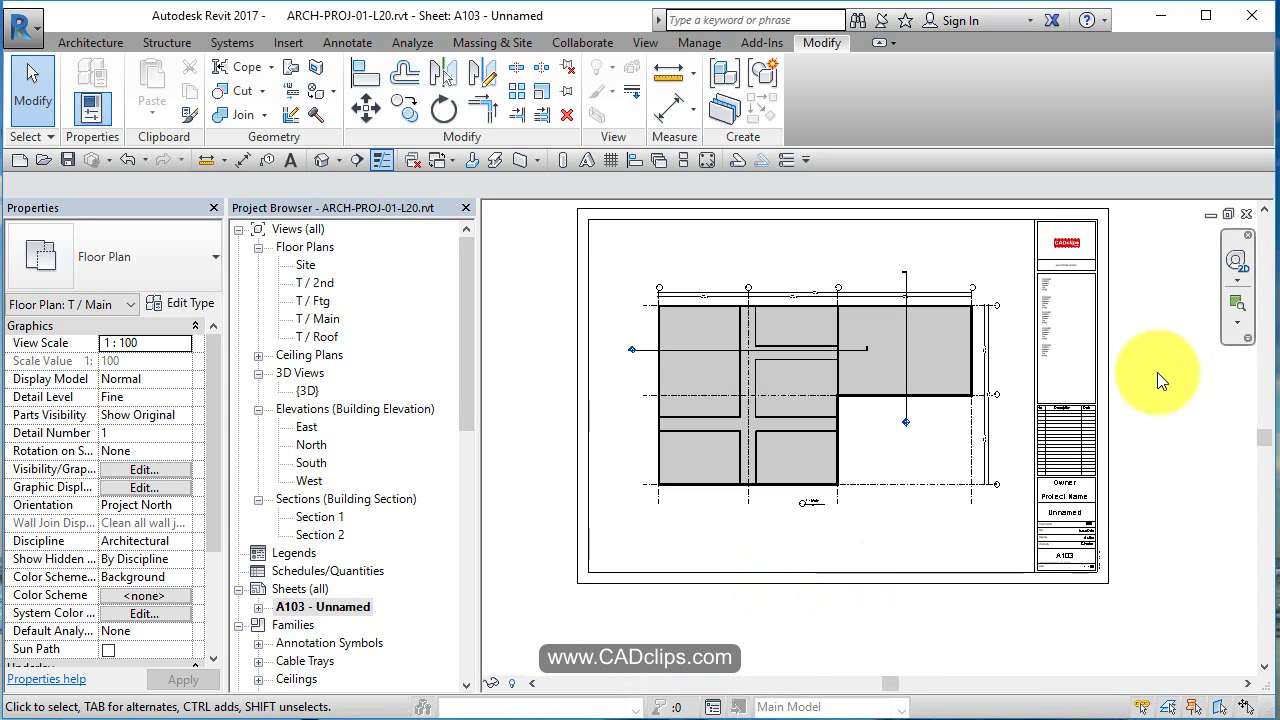
drag(863, 360, 855, 365)
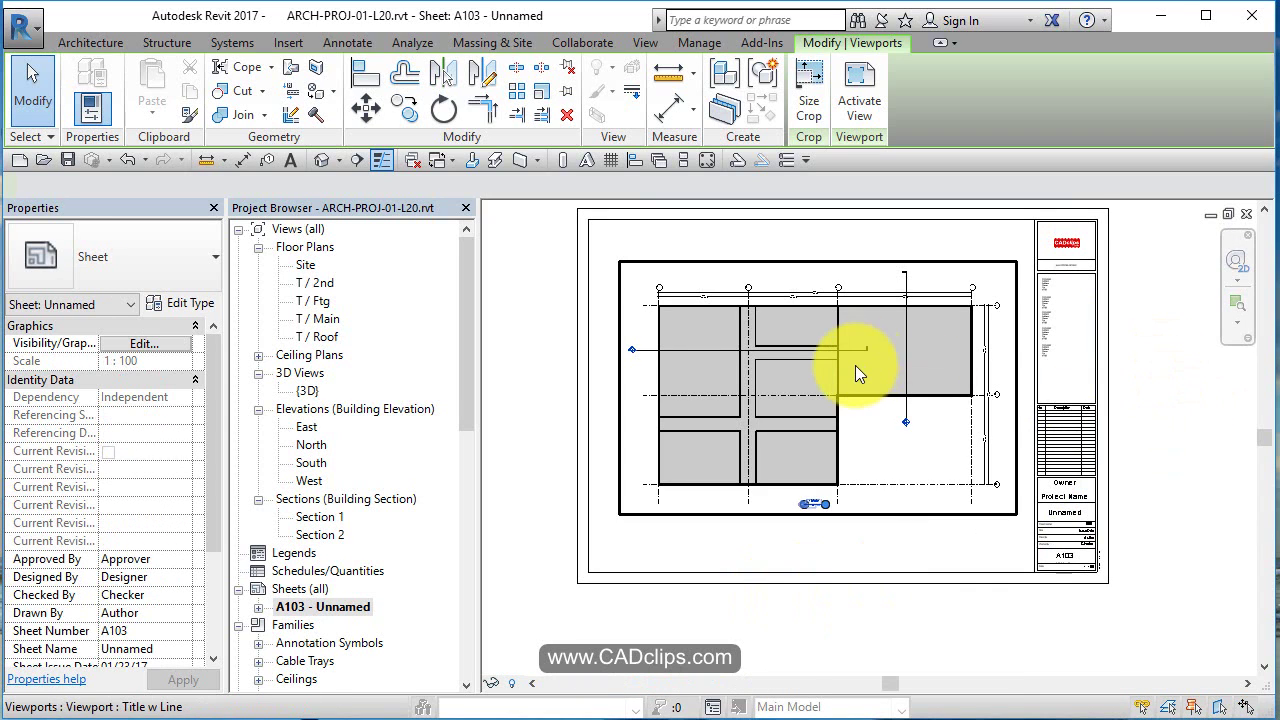
key(ctrl+z)
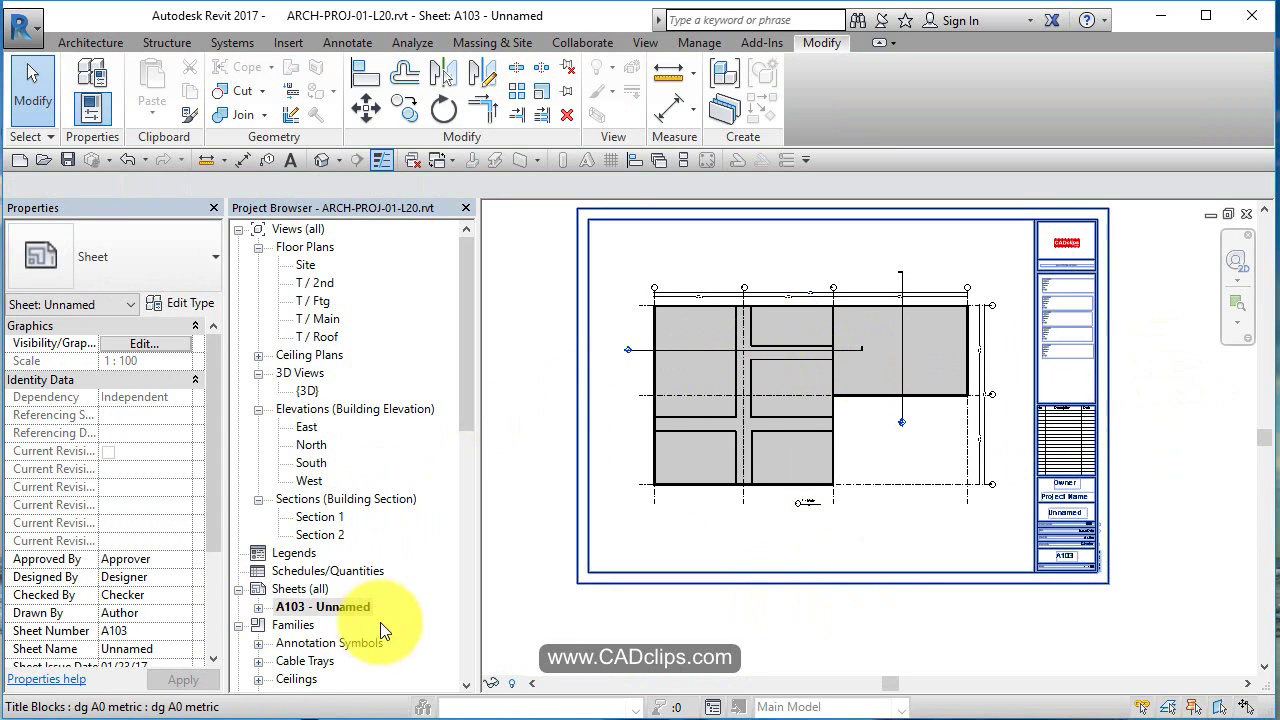
Open Floor Plan: T / Main from under A103 and check its crop boundary.
click(259, 609)
double_click(342, 622)
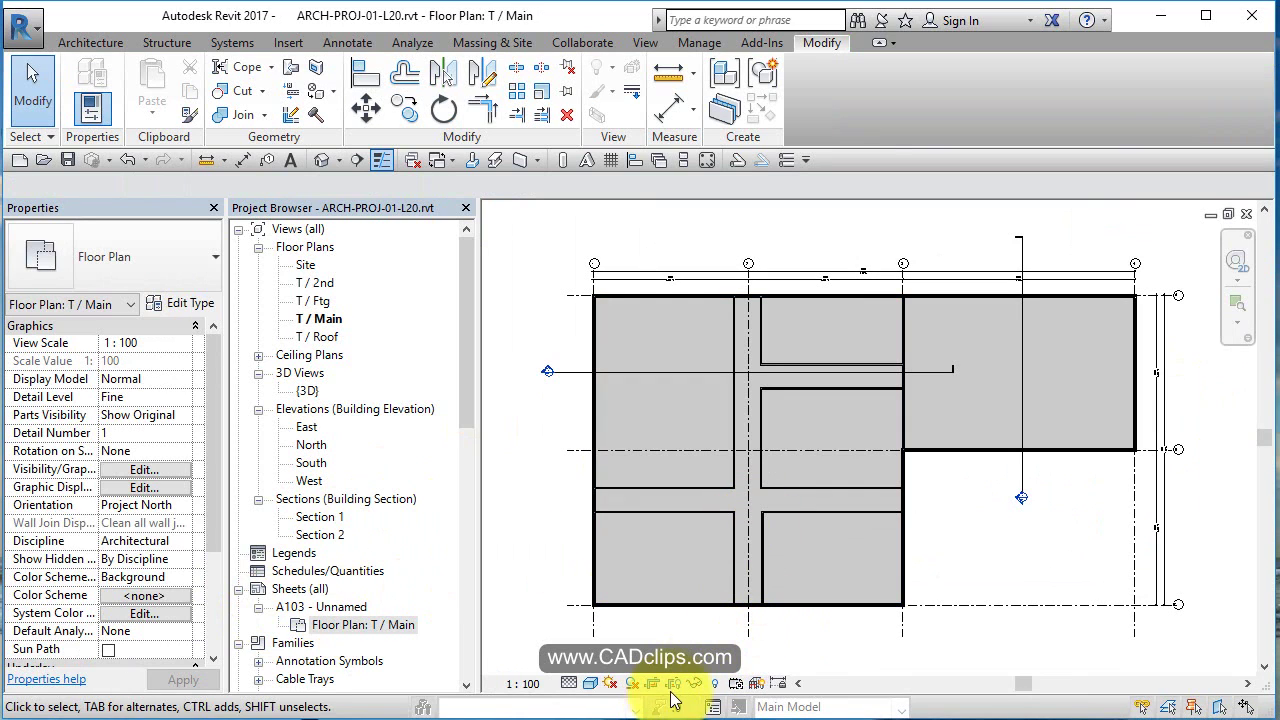
click(675, 688)
scroll(708, 466, down, 2)
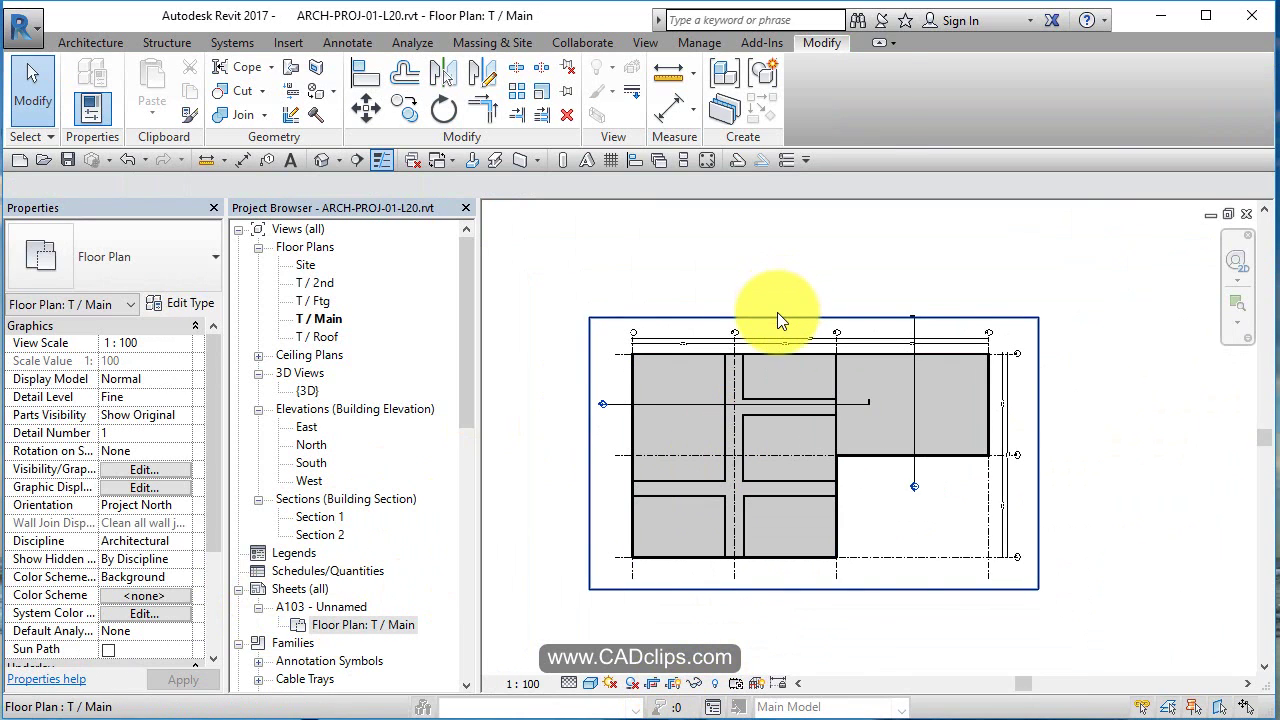
click(777, 317)
click(888, 285)
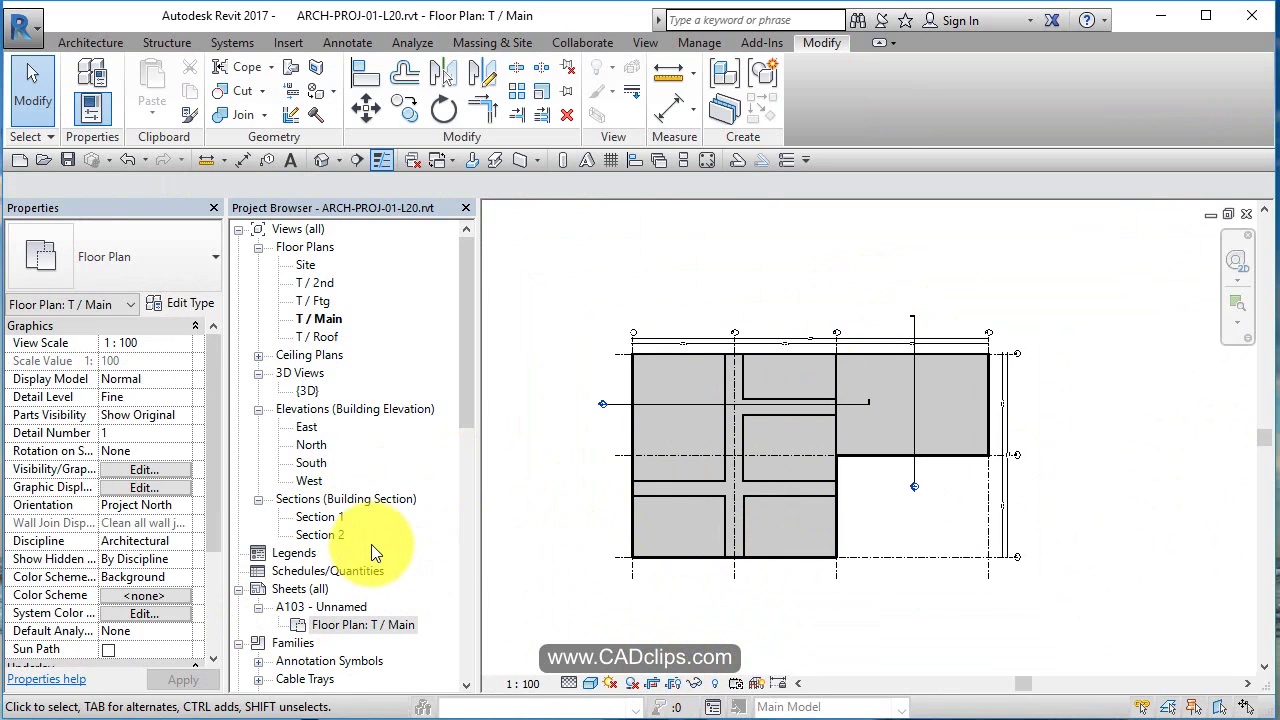
Rename sheet A103 to number A102 with the name Main Floor.
scroll(368, 544, down, 2)
double_click(303, 534)
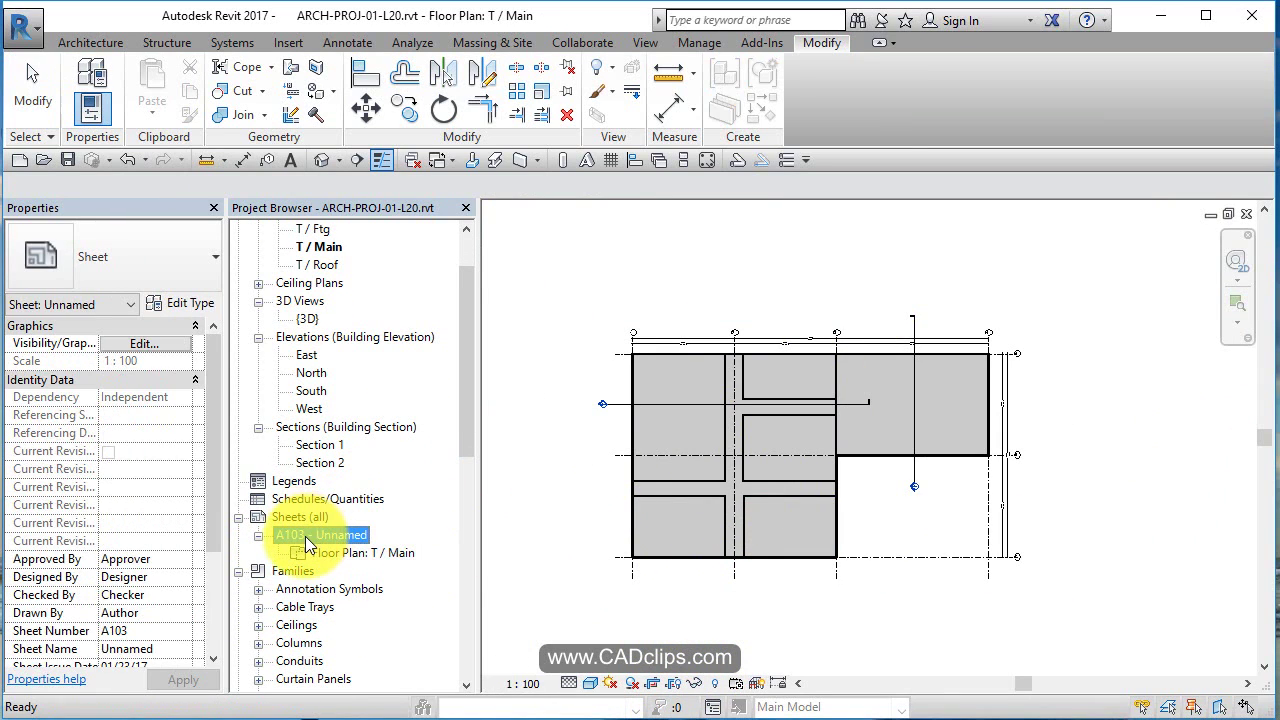
right_click(309, 536)
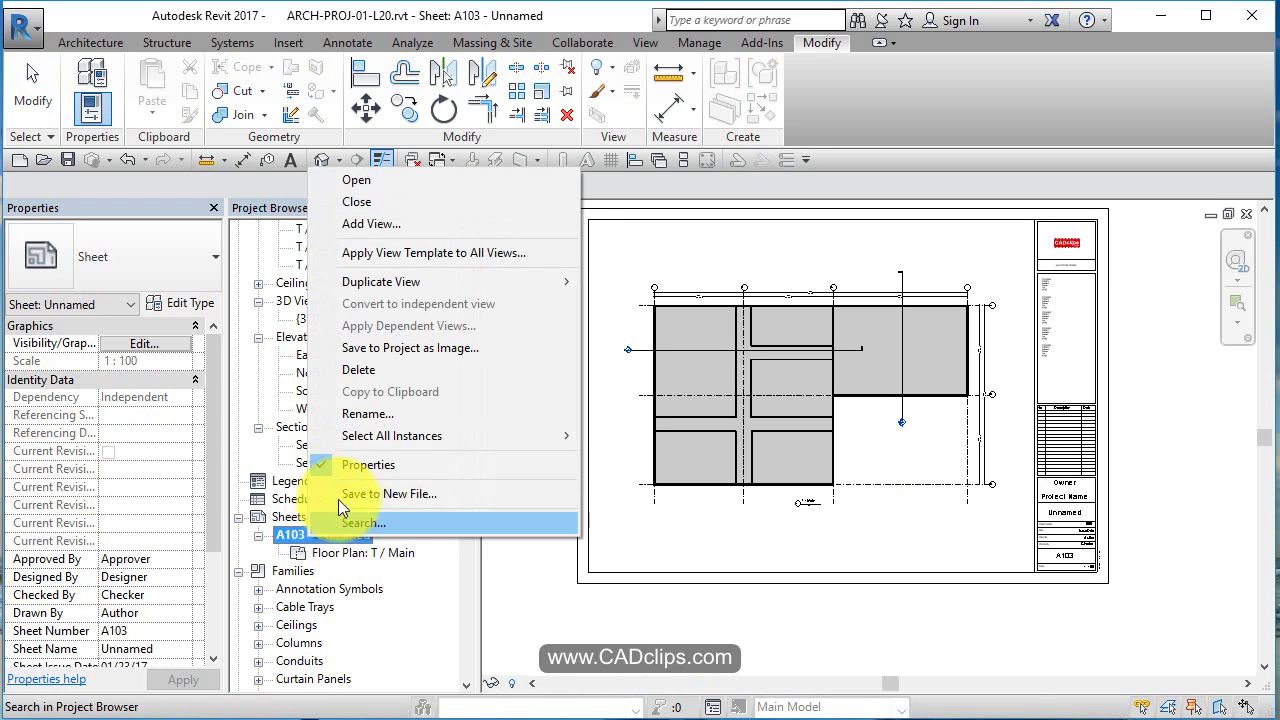
click(359, 413)
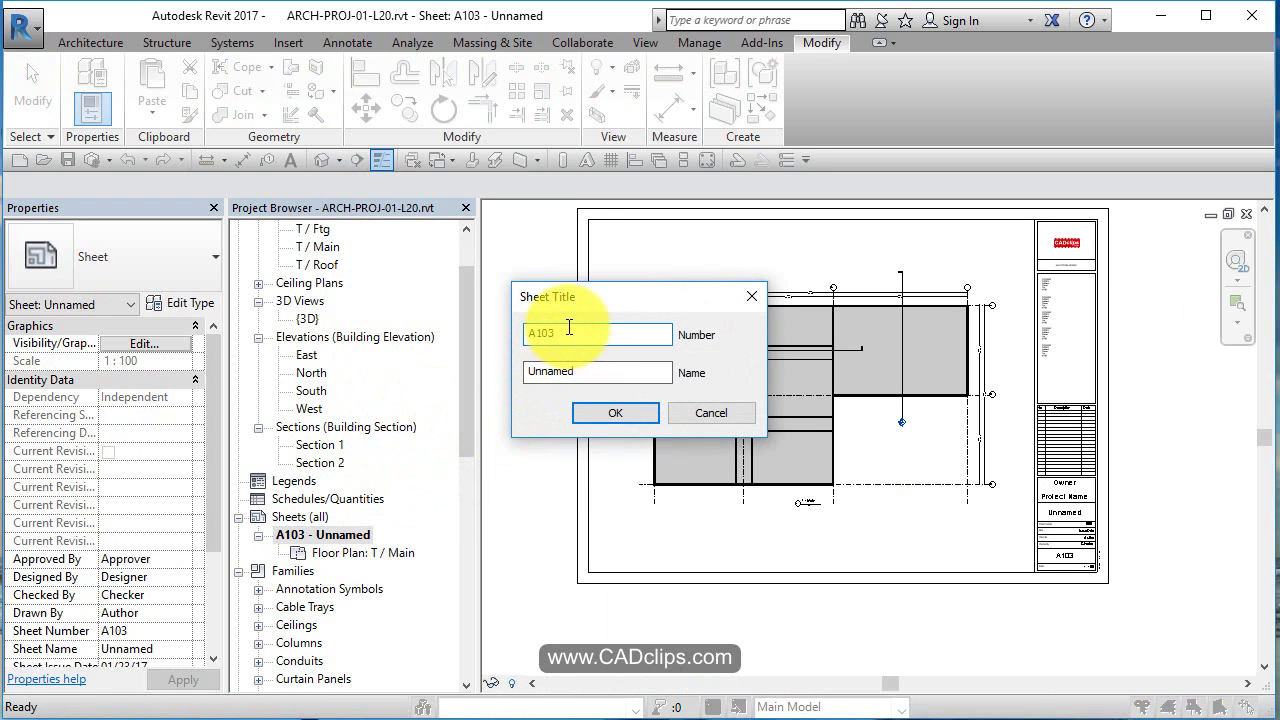
key(BackSpace)
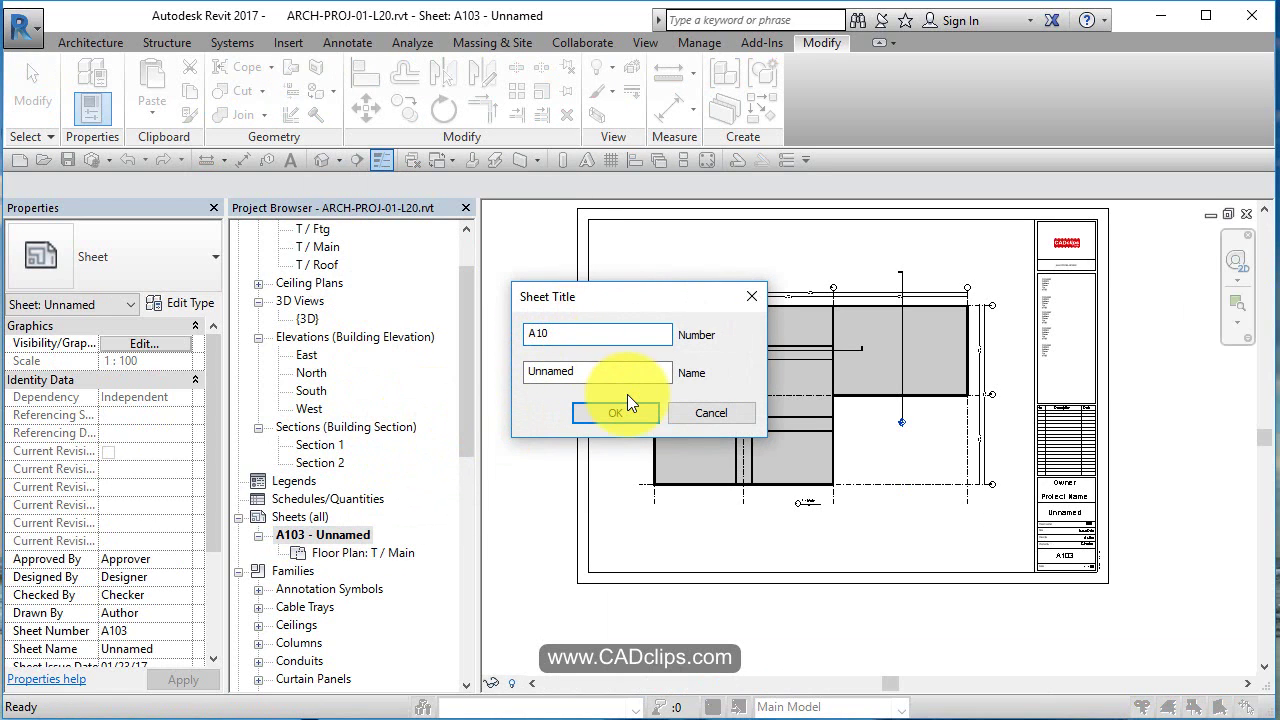
key(BackSpace)
text(02)
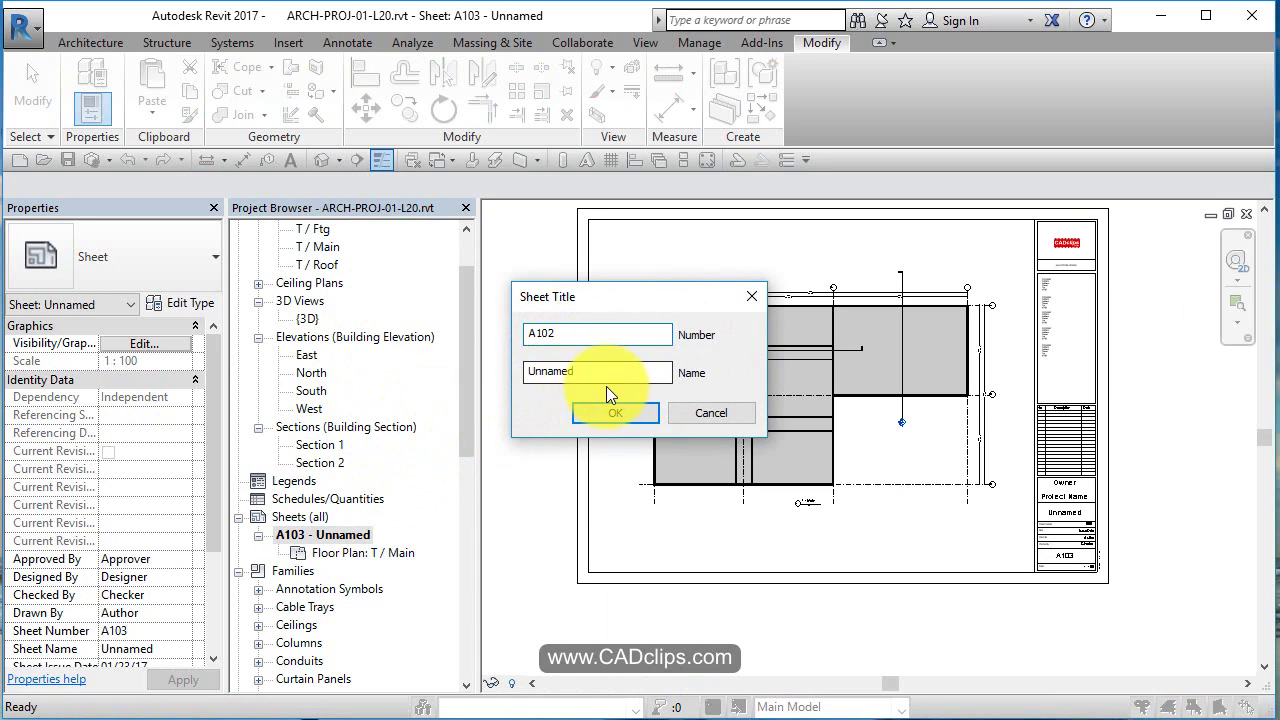
key(Tab)
text(Main Floor)
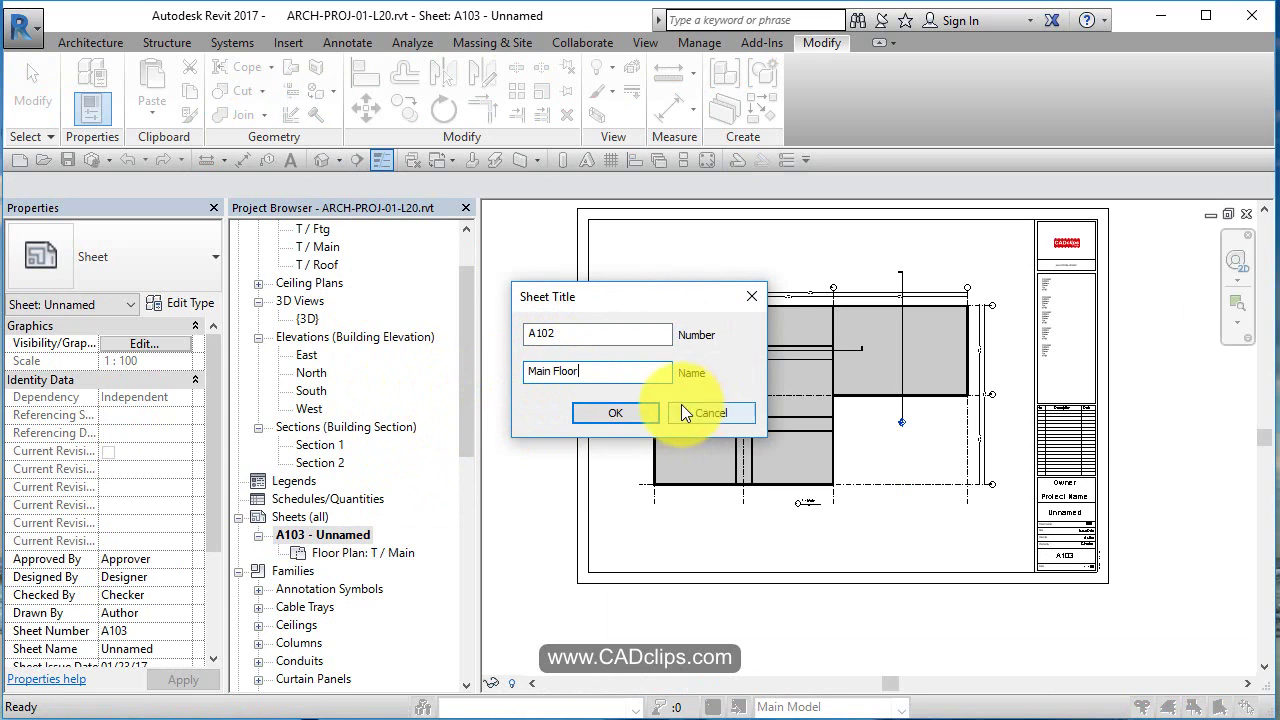
click(650, 411)
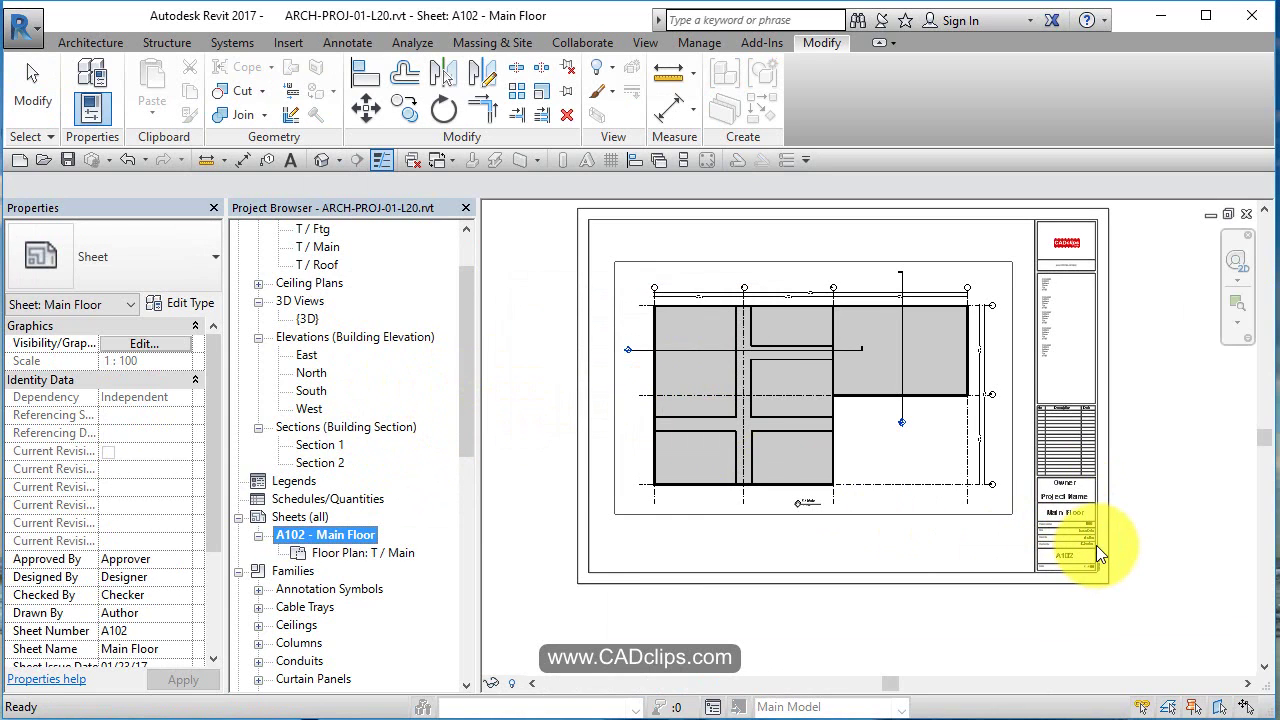
Add sheets A103 and A104 using the dg A0 metric title block.
click(320, 517)
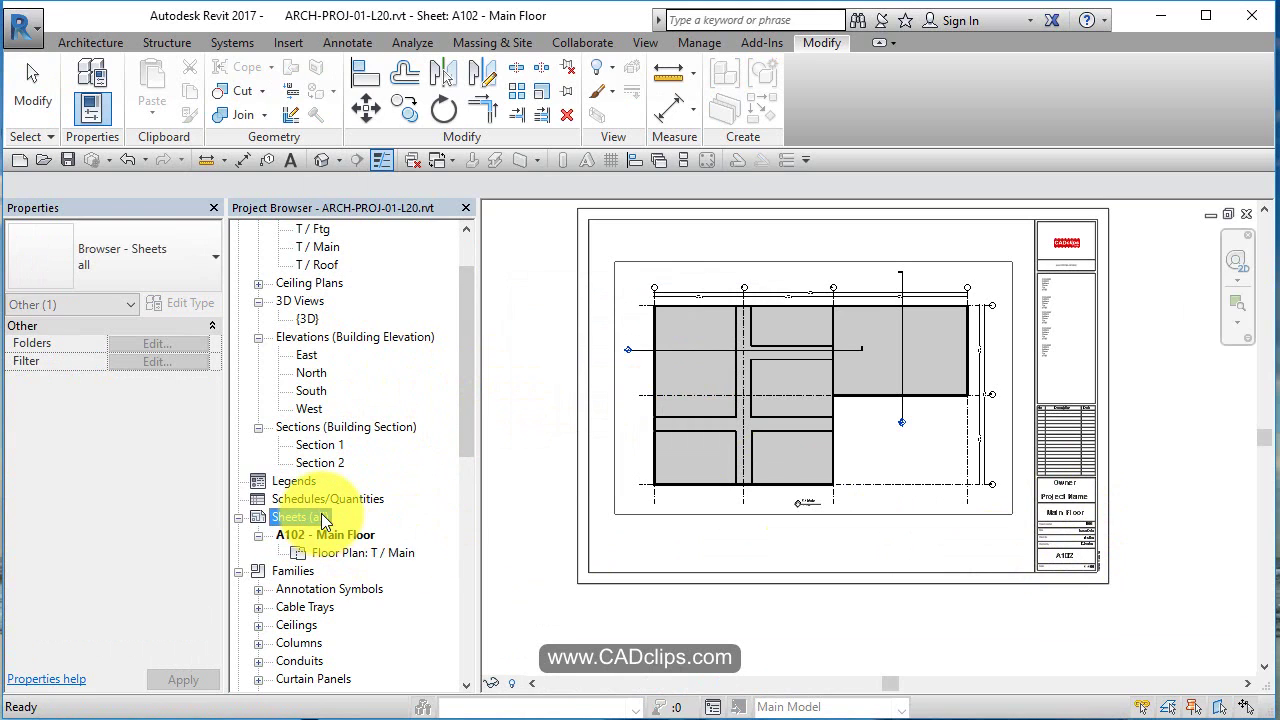
right_click(340, 516)
click(382, 526)
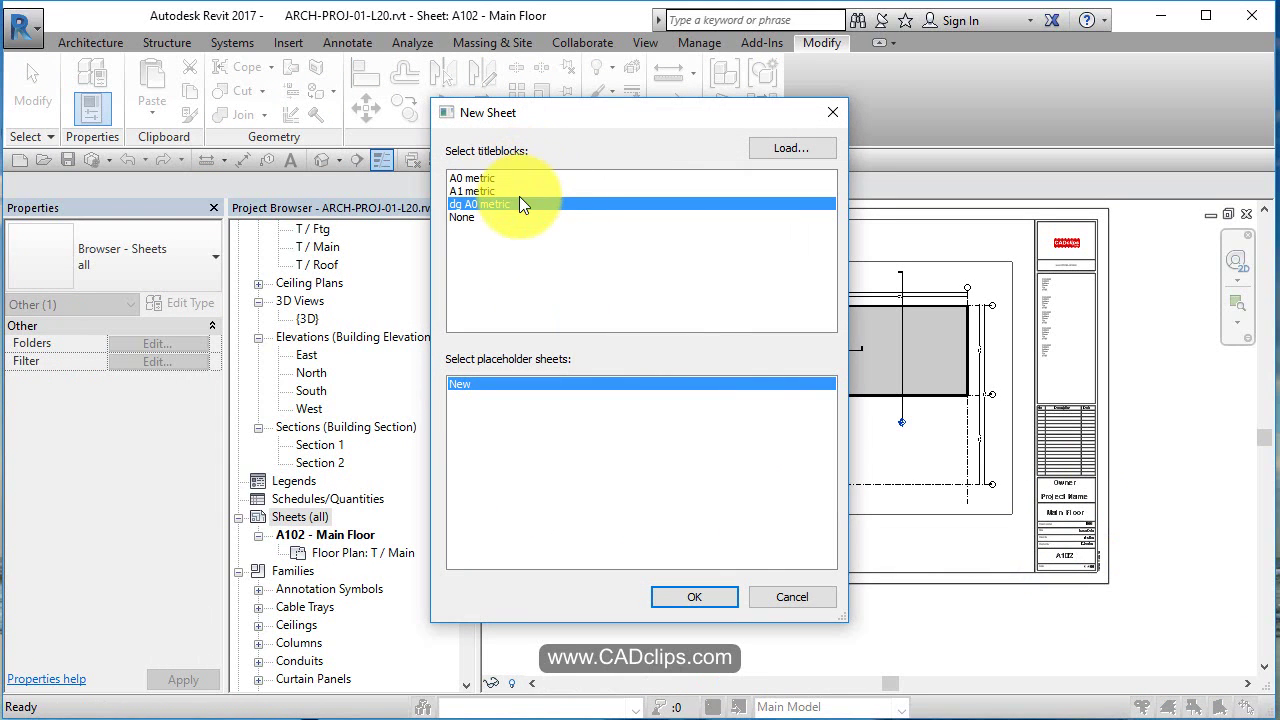
click(716, 594)
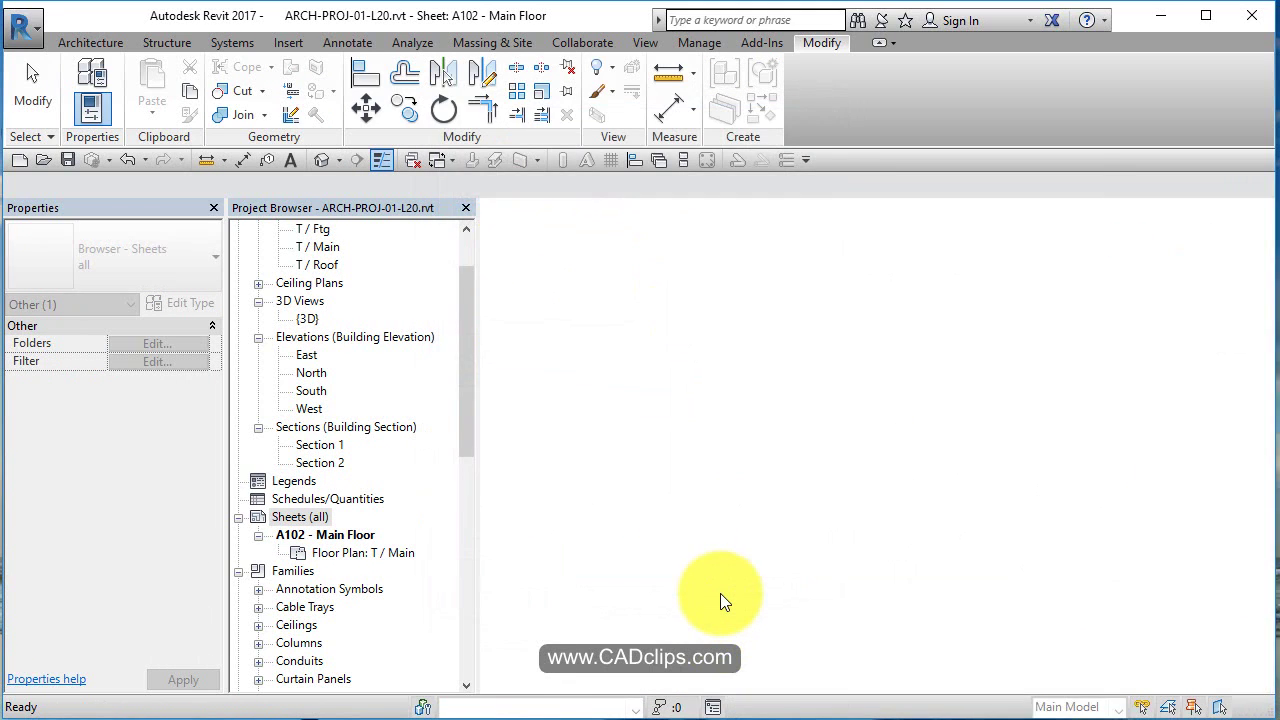
click(320, 517)
right_click(340, 516)
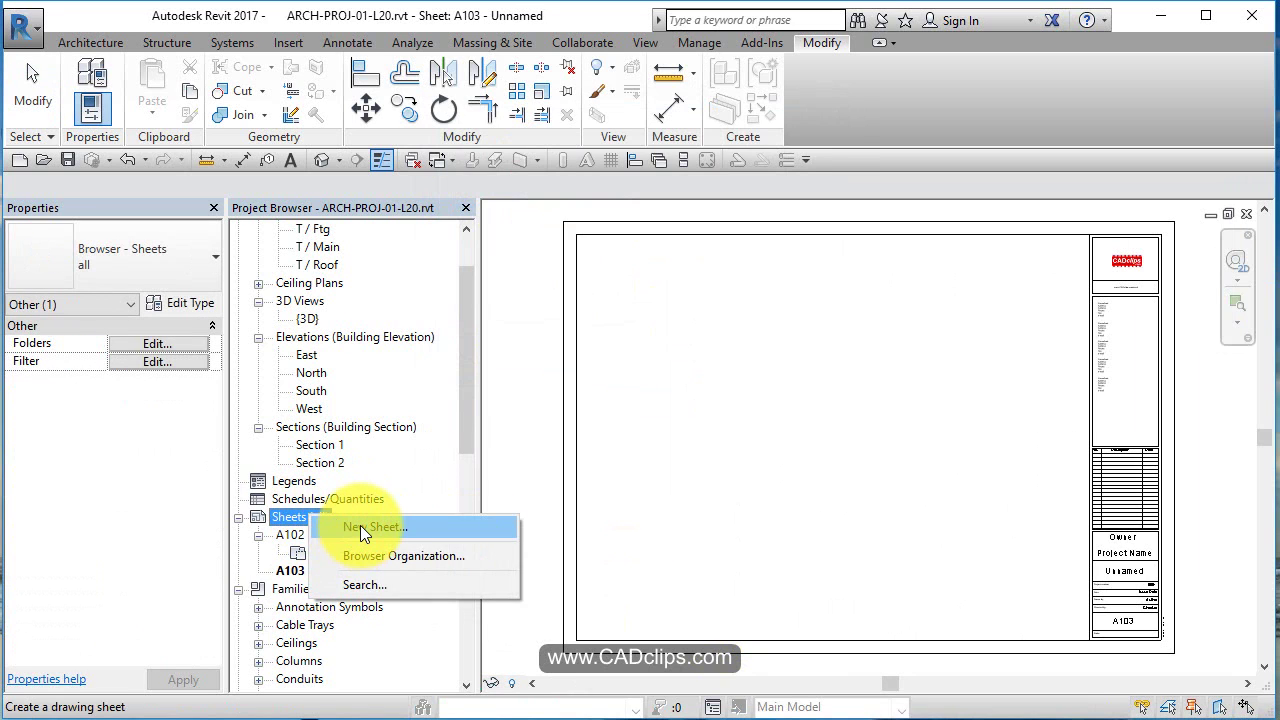
click(360, 525)
click(706, 604)
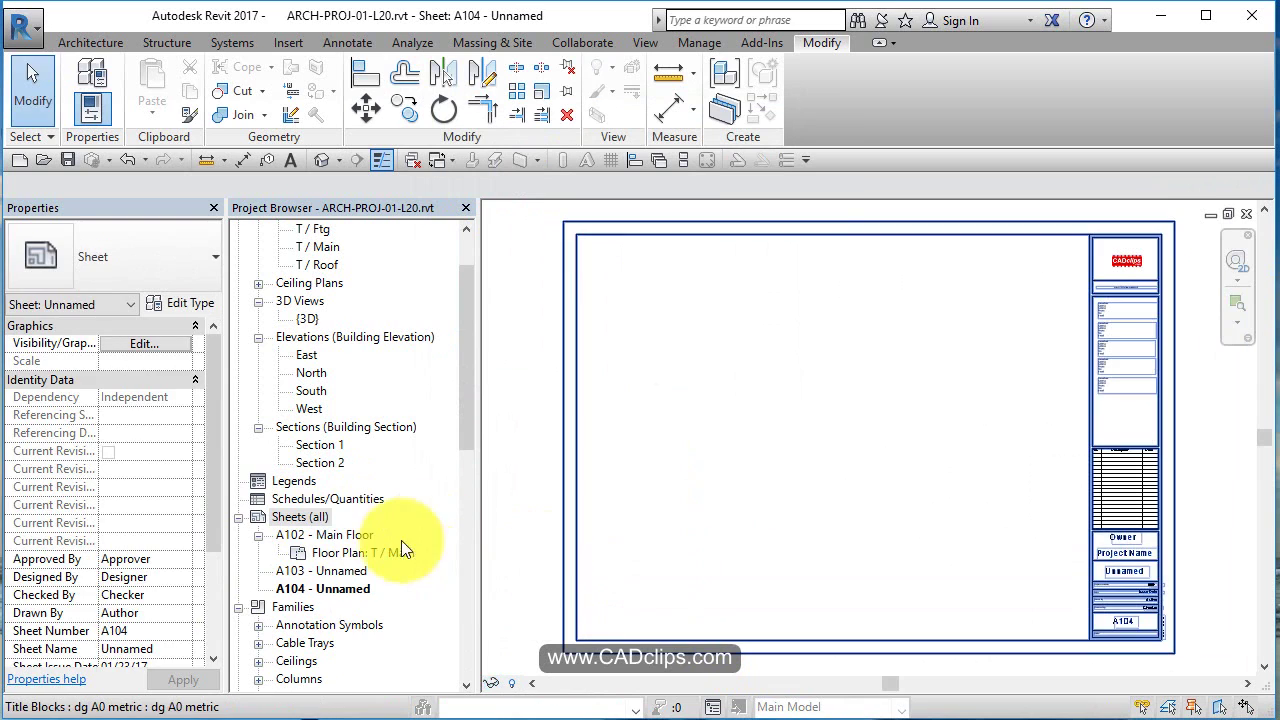
Add sheet A105 with the same dg A0 metric title block, then open sheet A103.
click(300, 517)
right_click(340, 516)
click(381, 524)
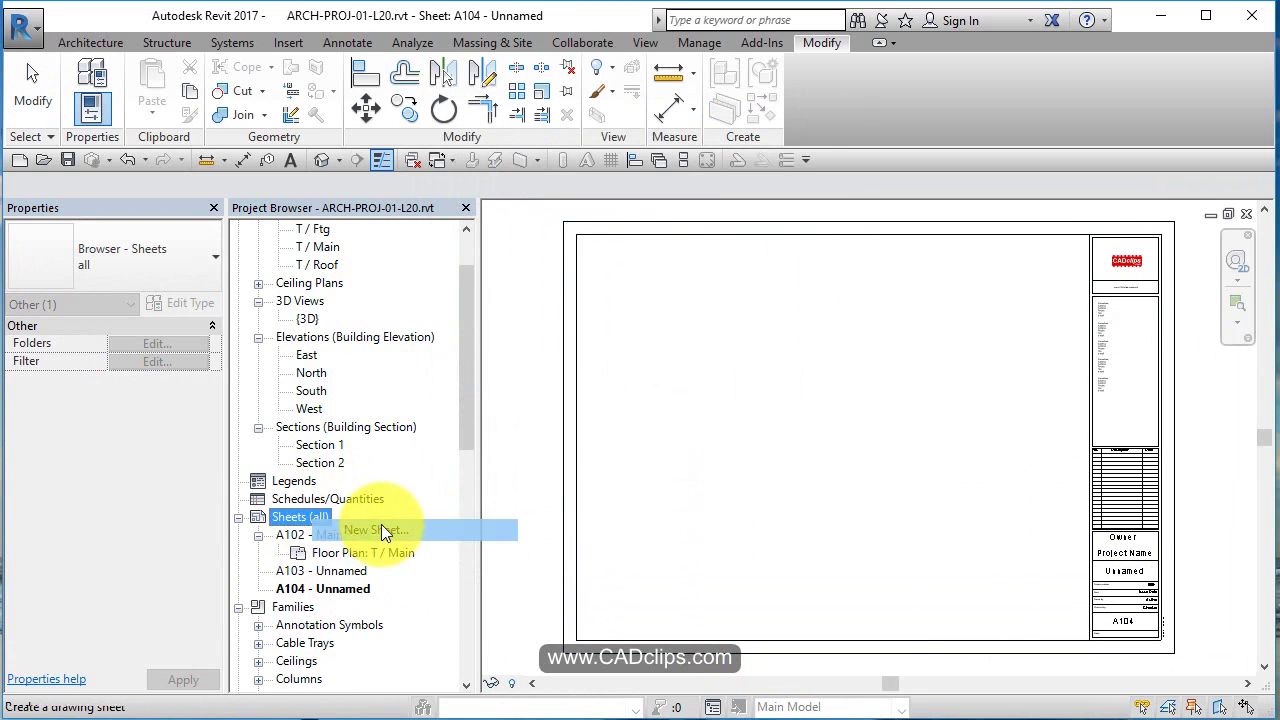
click(730, 597)
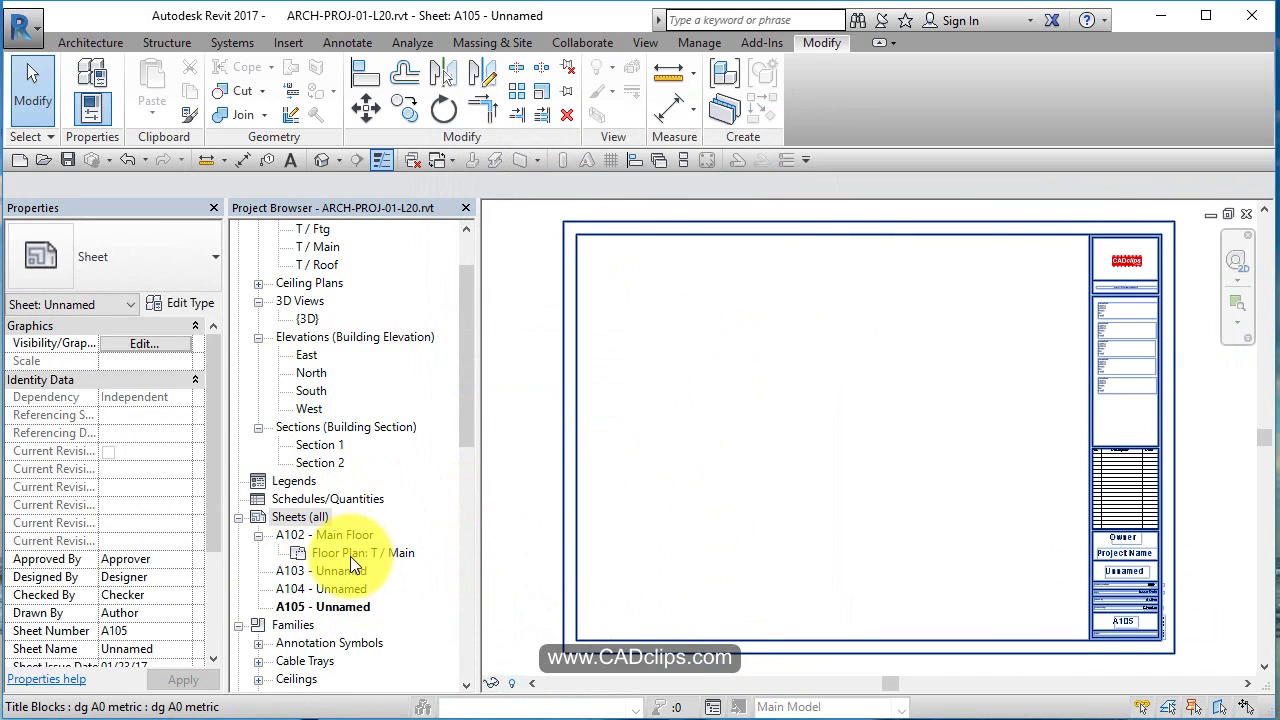
double_click(345, 570)
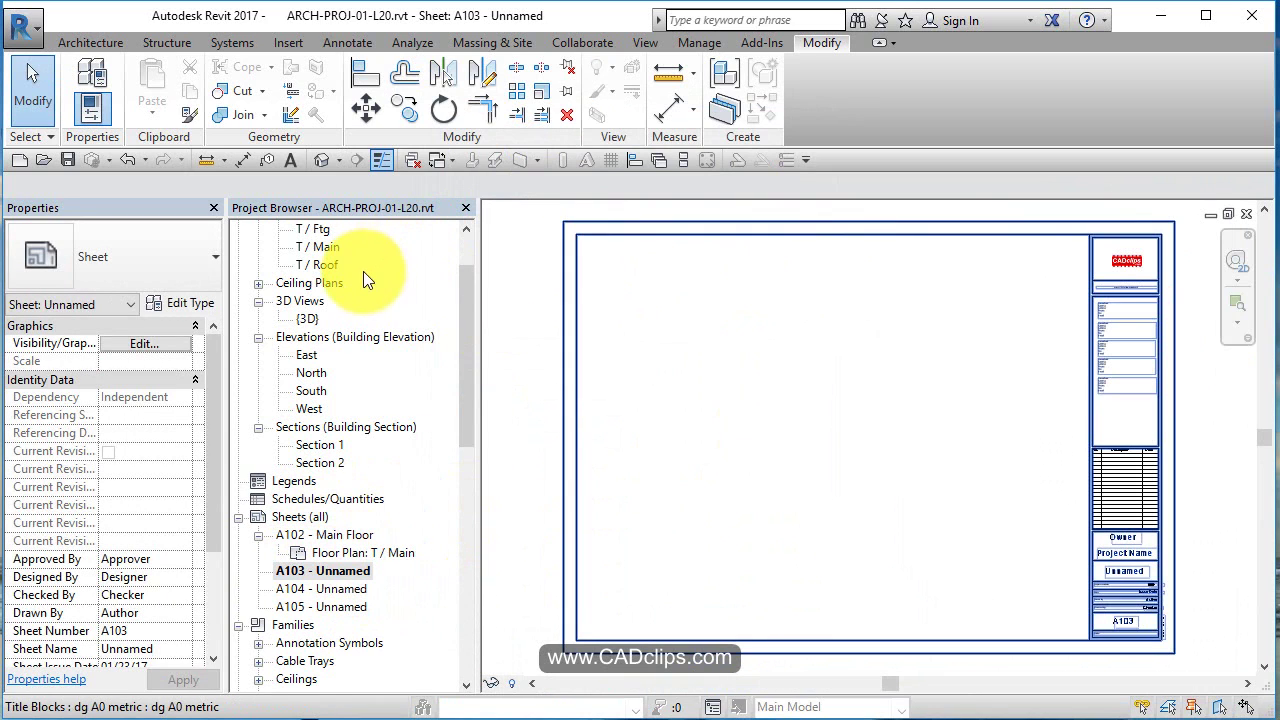
Place the T / 2nd floor plan on sheet A103 and drag its view title beneath the plan.
scroll(457, 286, up, 1)
drag(315, 264, 859, 435)
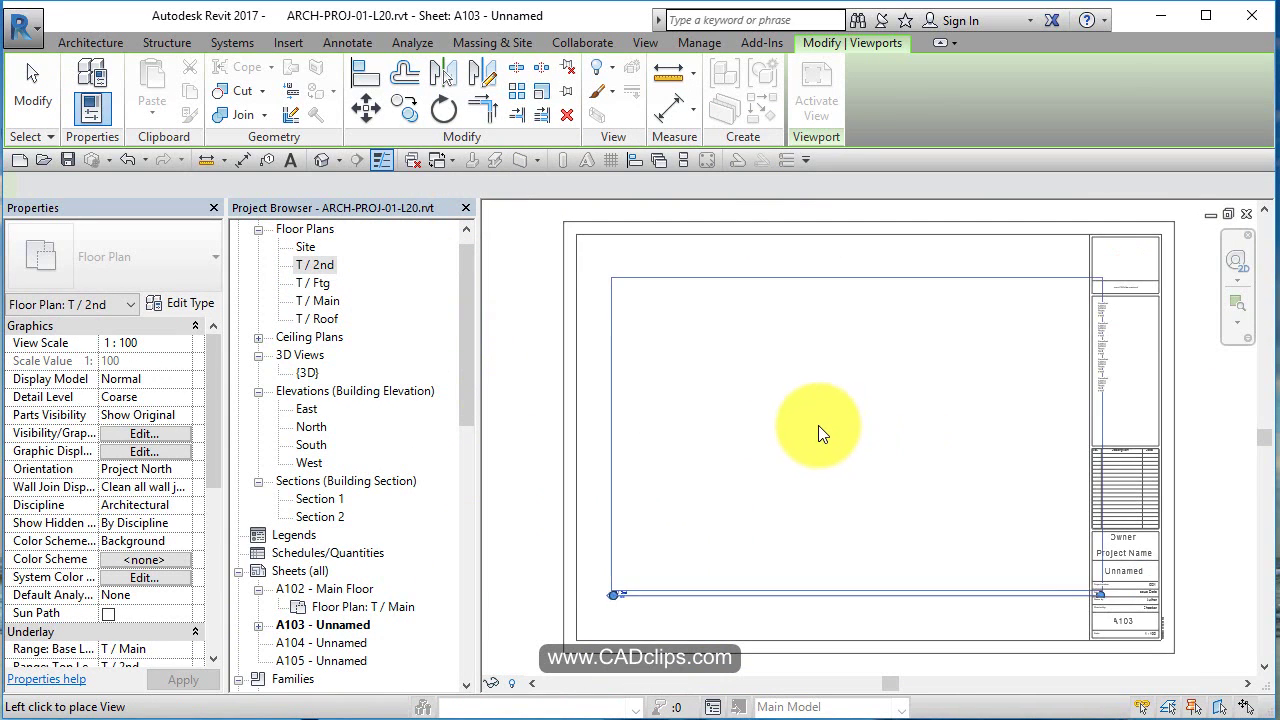
click(794, 500)
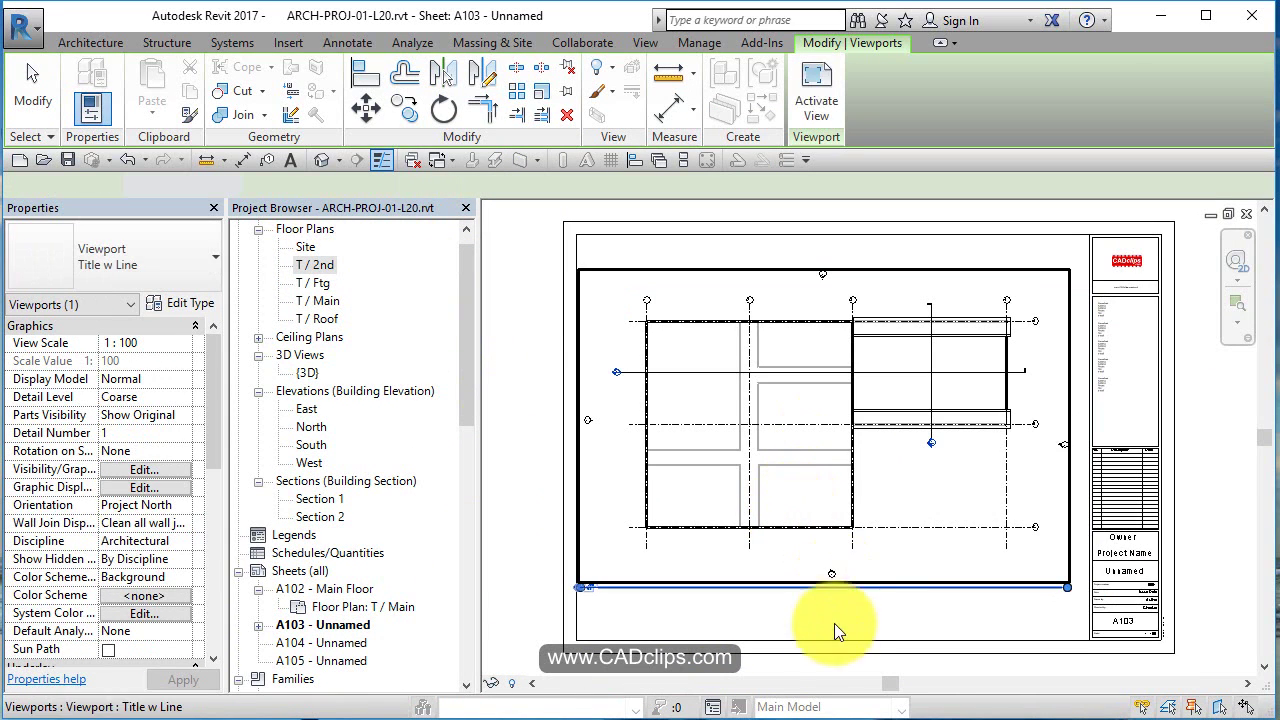
click(897, 478)
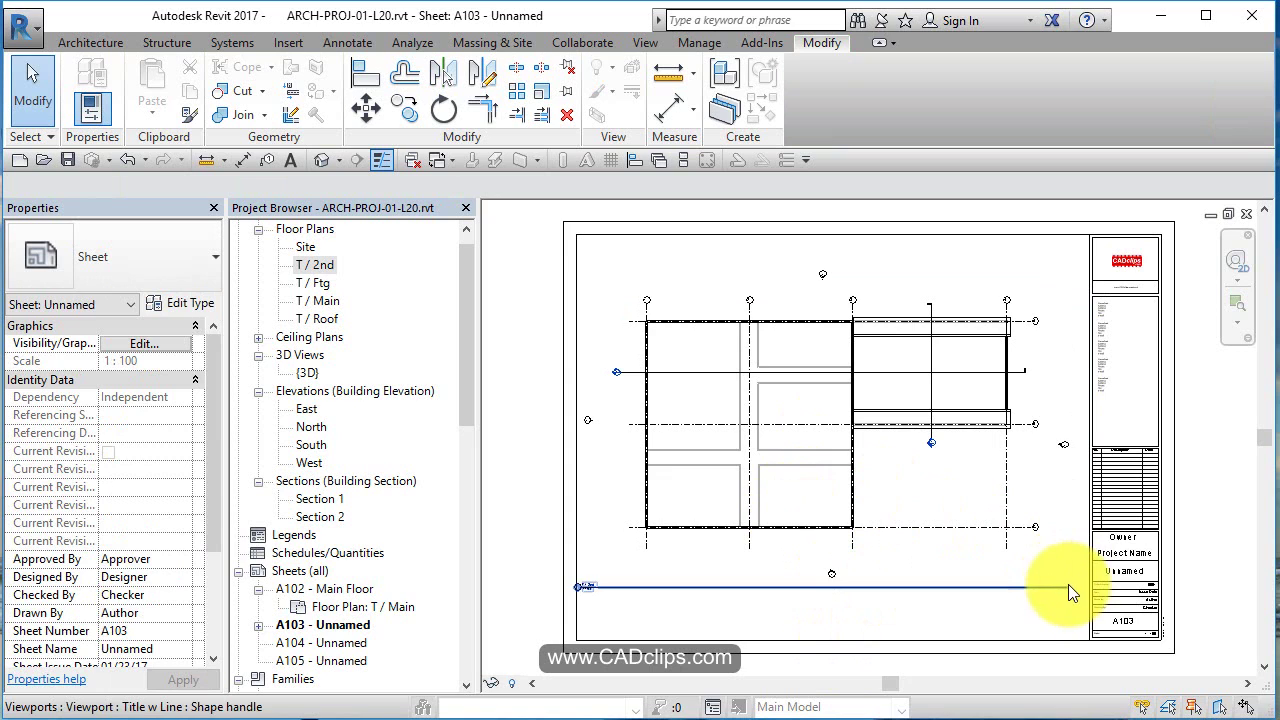
click(1043, 540)
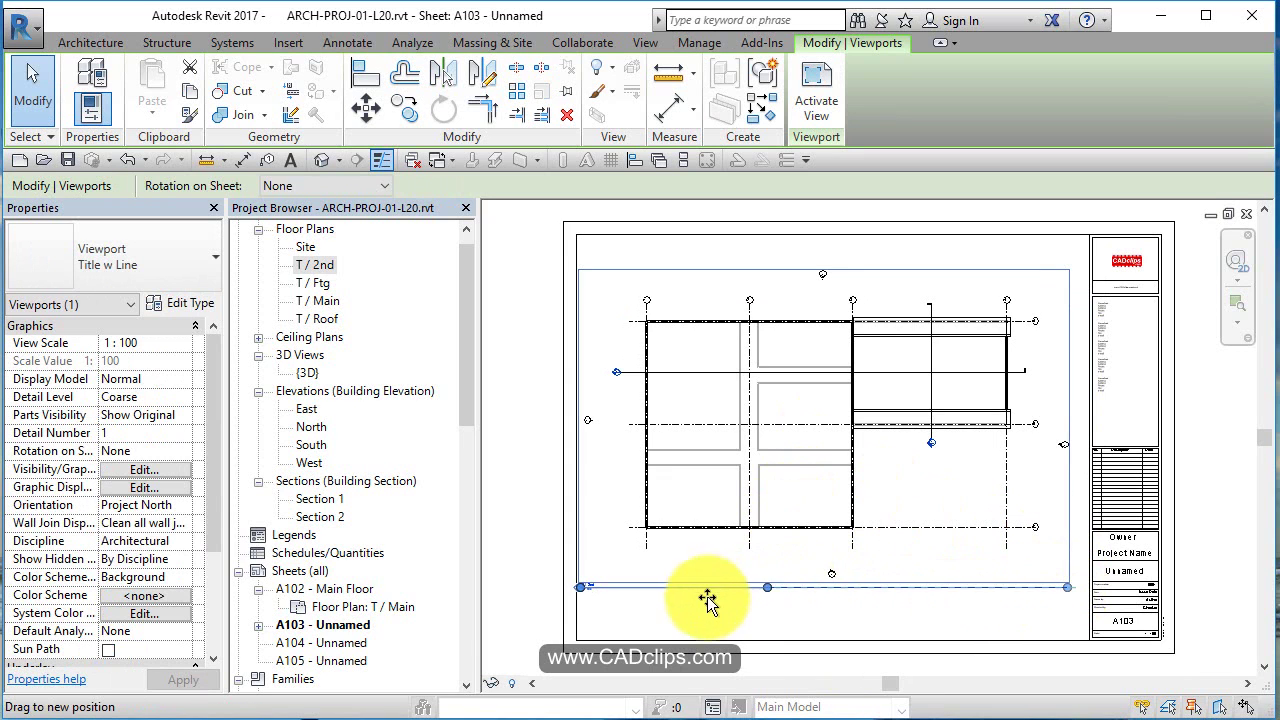
click(557, 605)
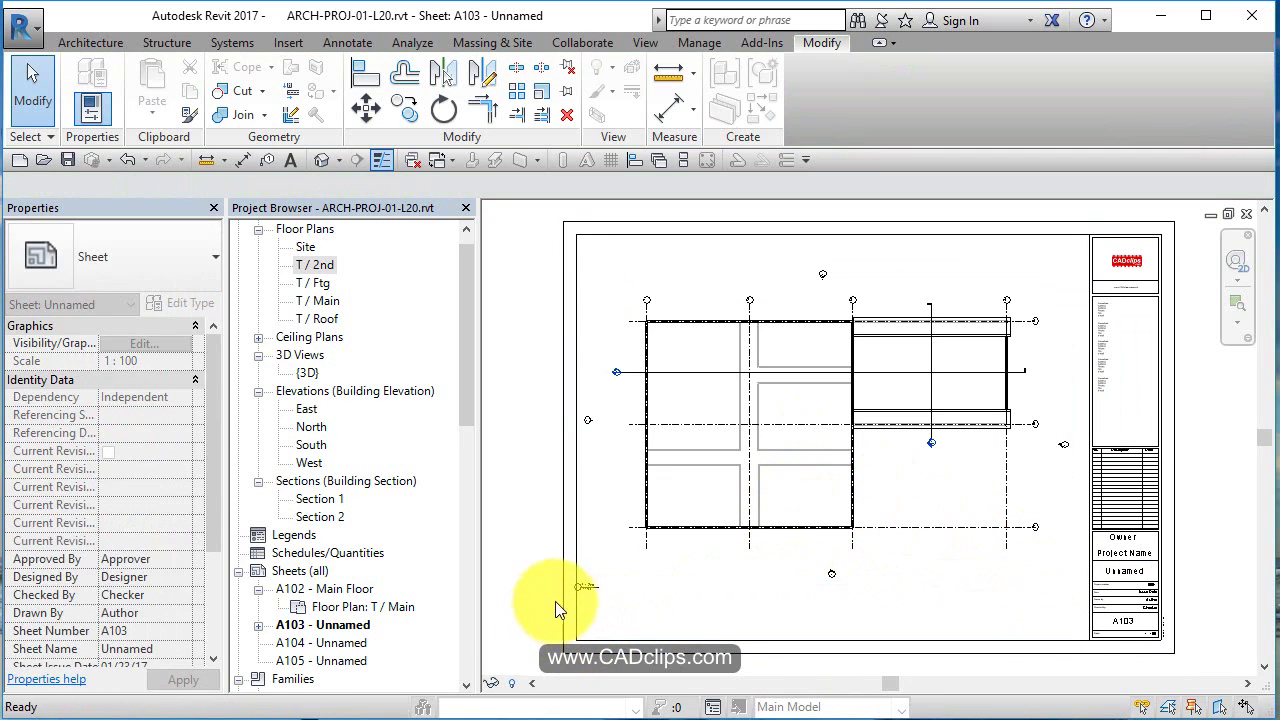
drag(595, 588, 838, 553)
click(939, 540)
Tighten the T / 2nd plan's crop boundary on all four sides, crop the view and hide the crop.
double_click(937, 501)
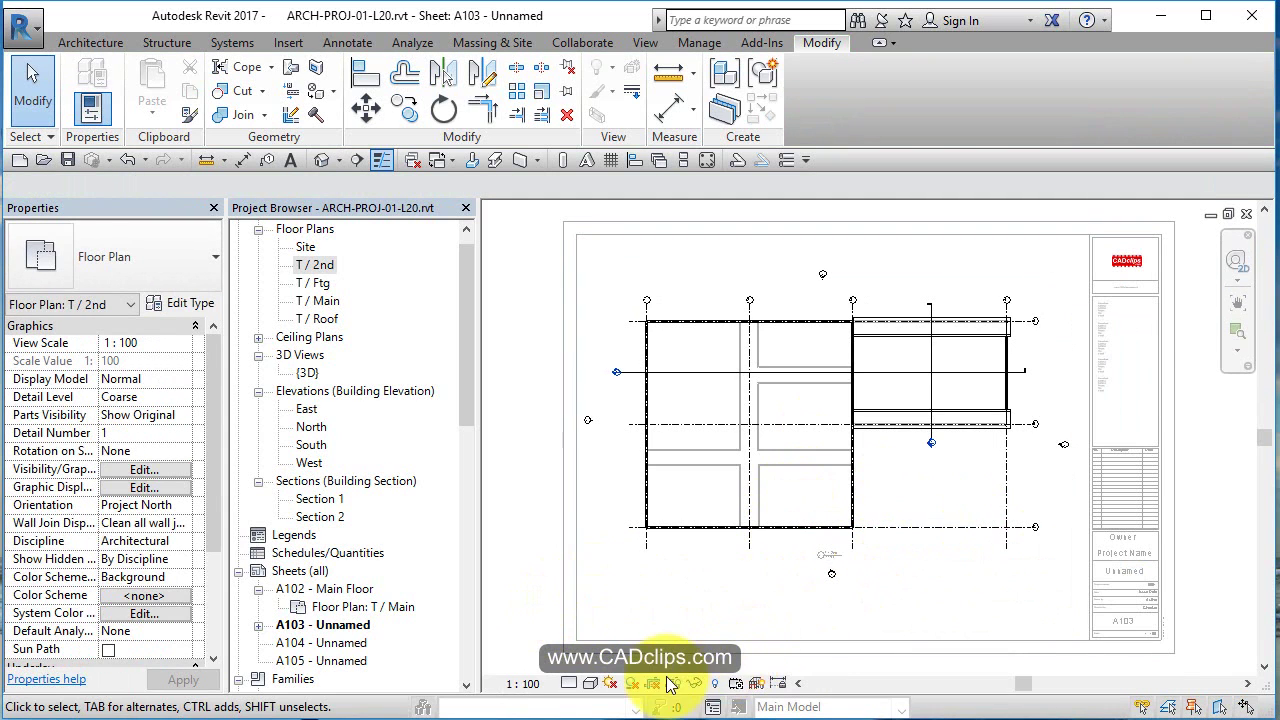
click(676, 688)
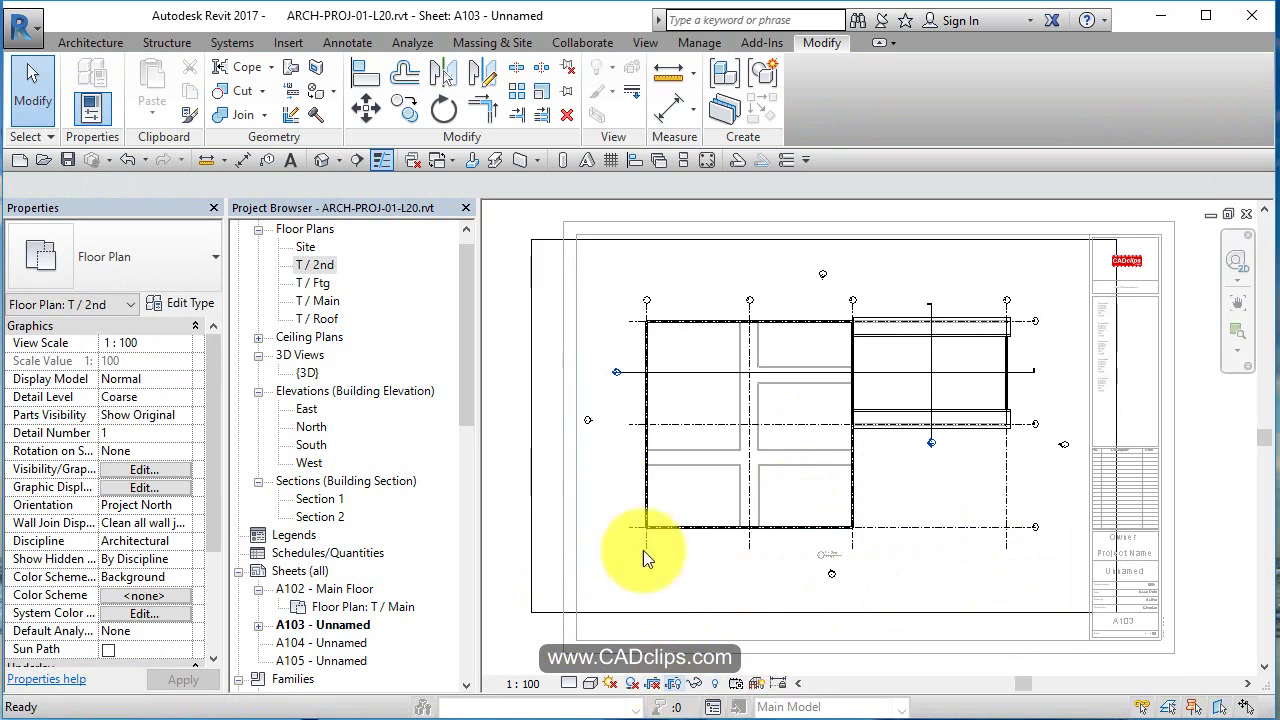
click(533, 430)
drag(533, 430, 601, 430)
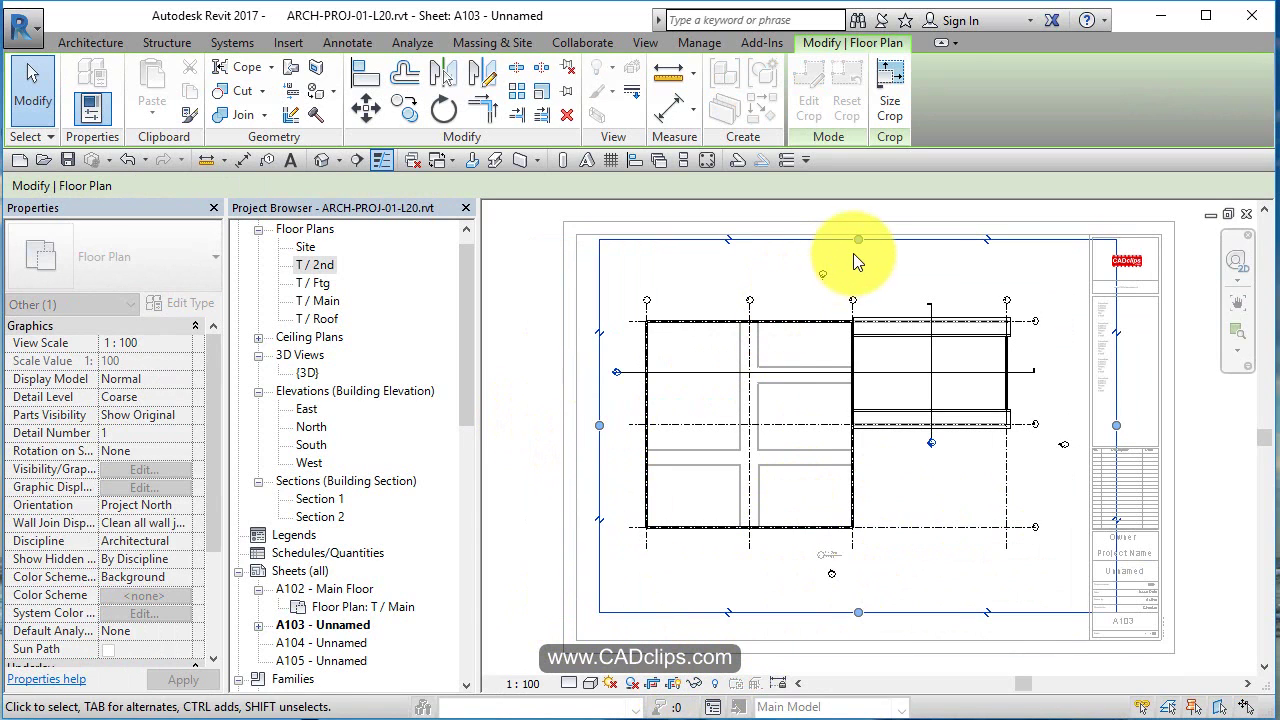
drag(858, 250, 862, 297)
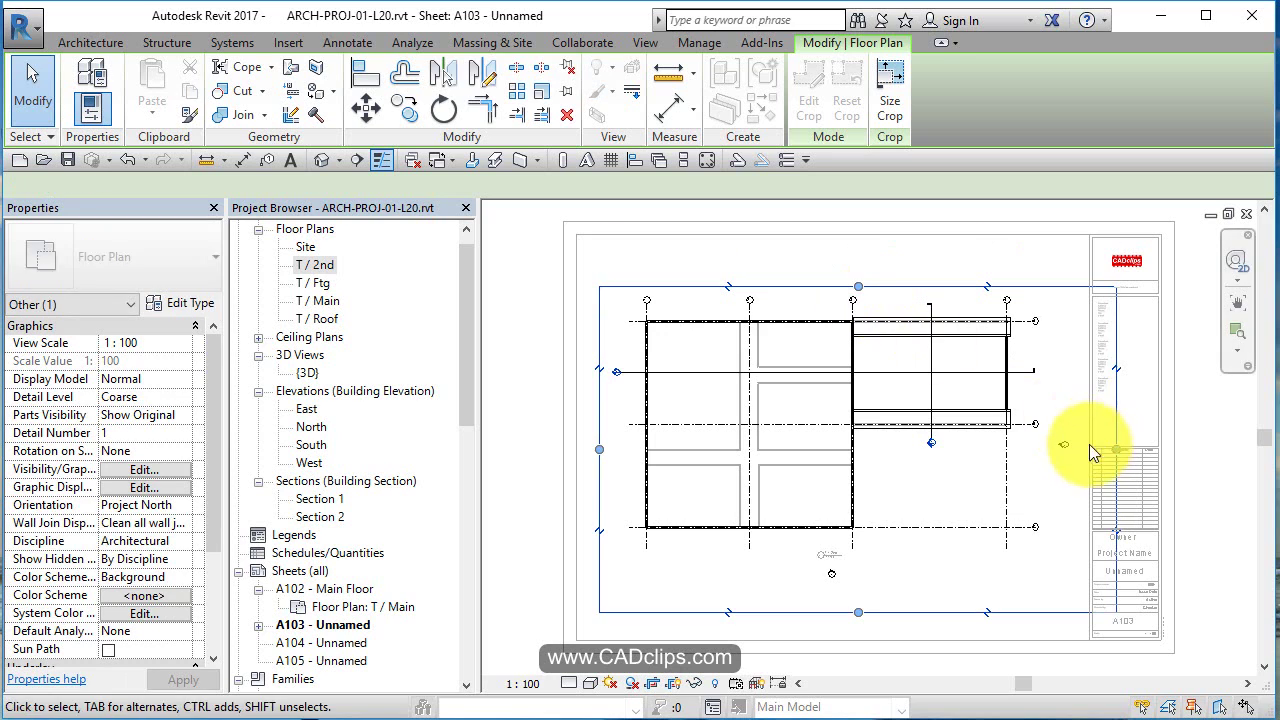
drag(1117, 441, 1057, 451)
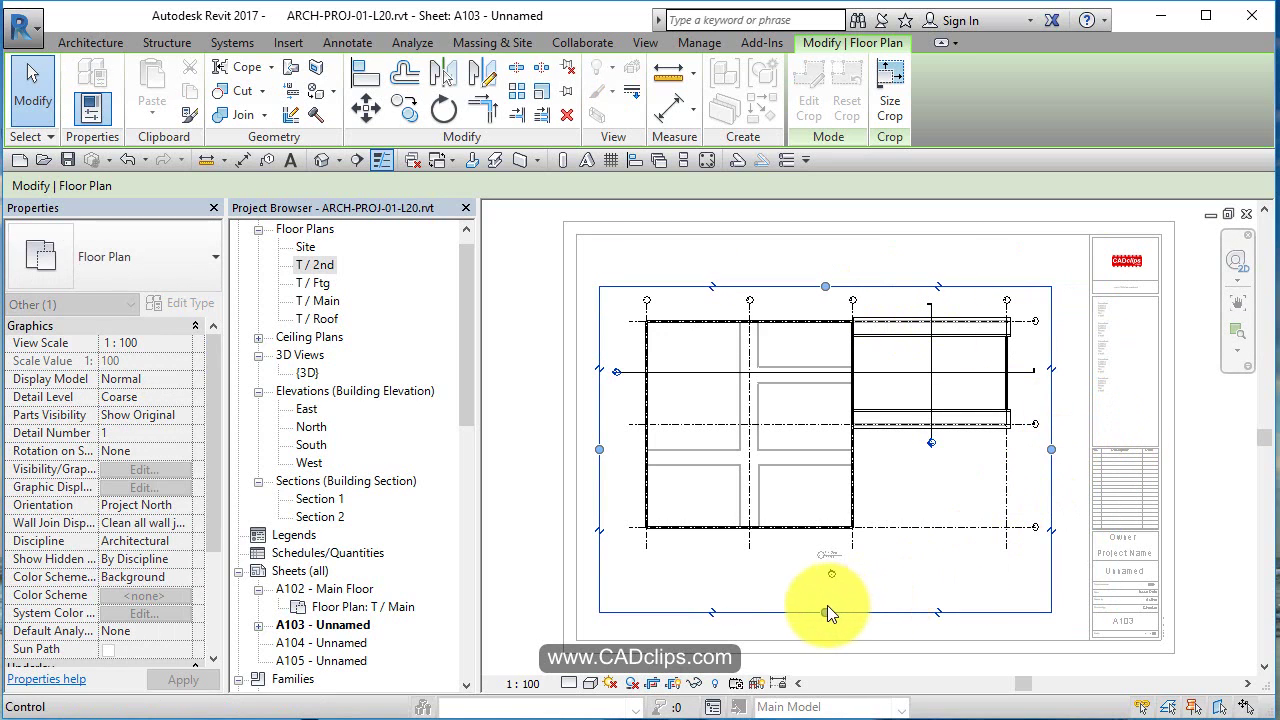
mouse_move(835, 585)
mouse_down()
mouse_move(829, 549)
mouse_move(831, 562)
mouse_up()
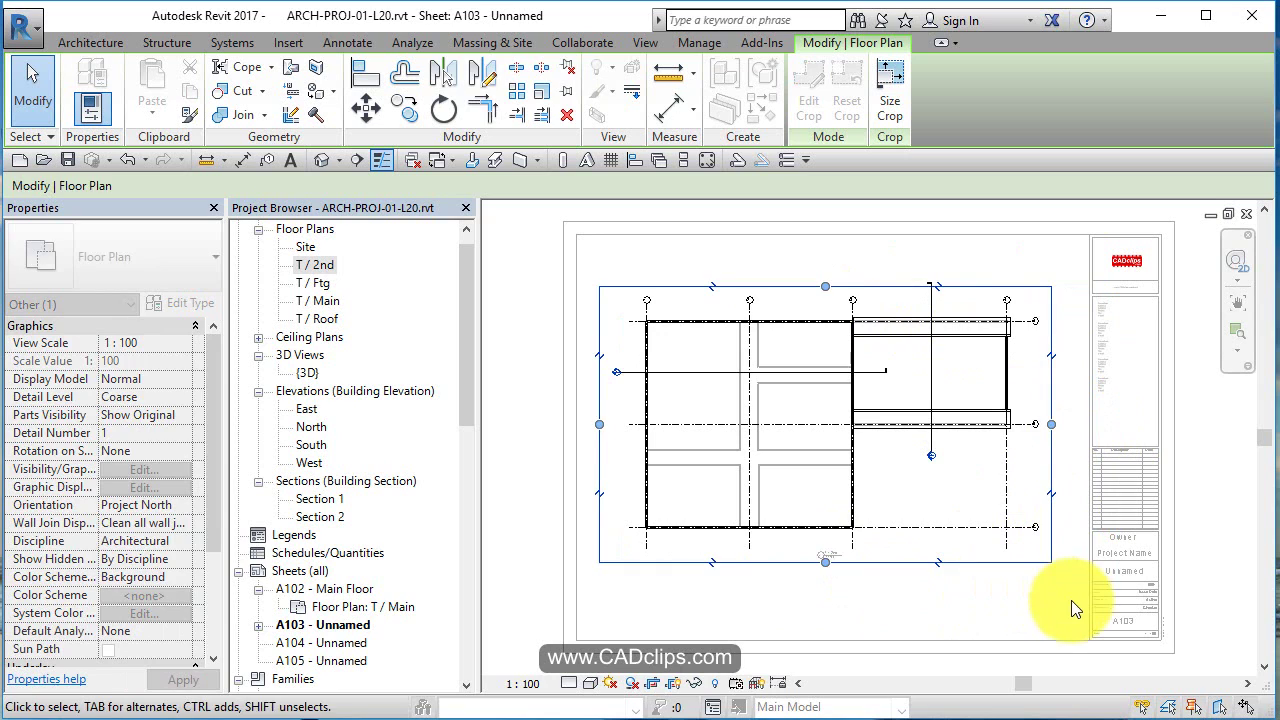
click(651, 684)
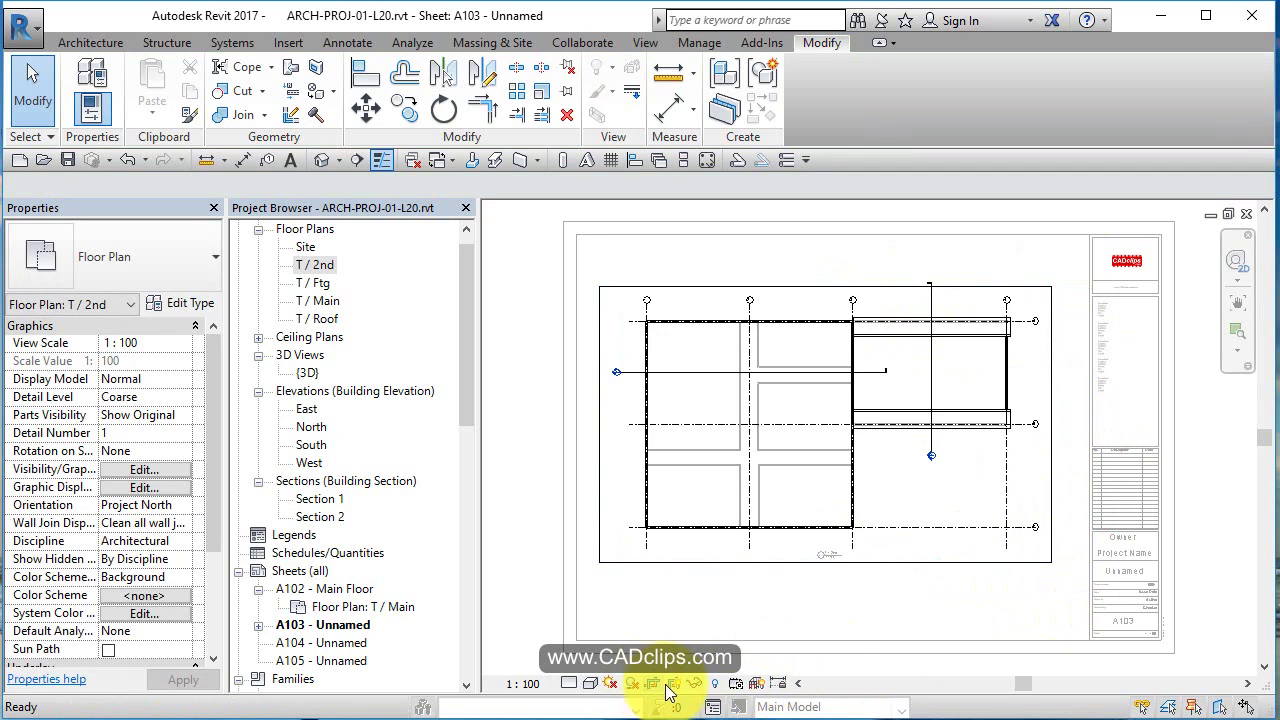
click(676, 685)
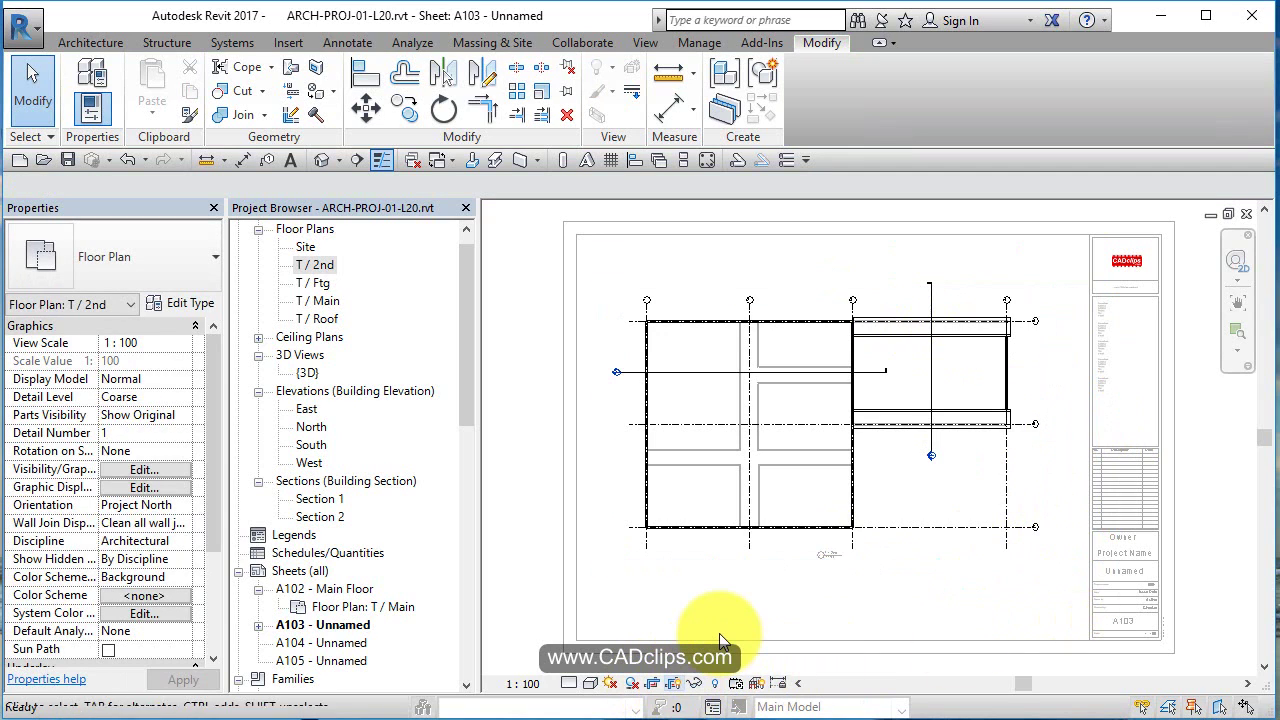
double_click(517, 336)
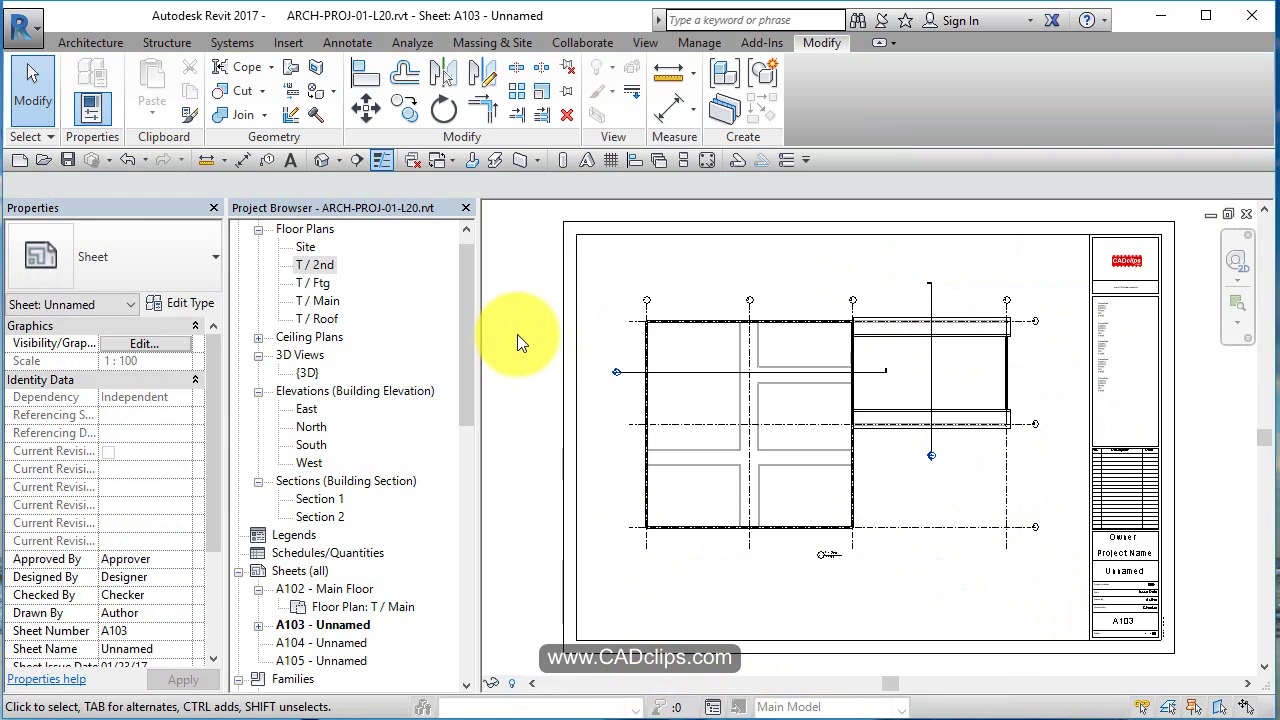
Nudge the plan viewport slightly left on sheet A103.
click(717, 389)
drag(717, 389, 712, 389)
key(Escape)
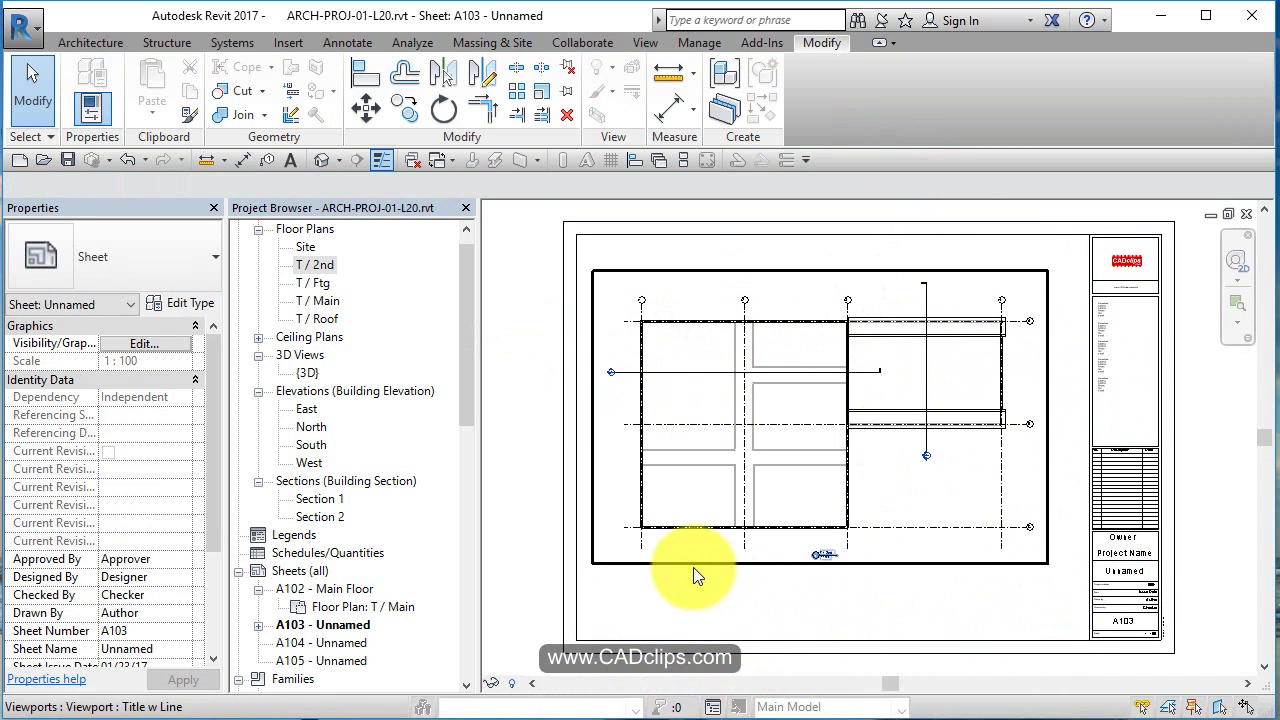
Rename sheet A104 to number A101 with the name 'Foundation Plan'.
click(312, 638)
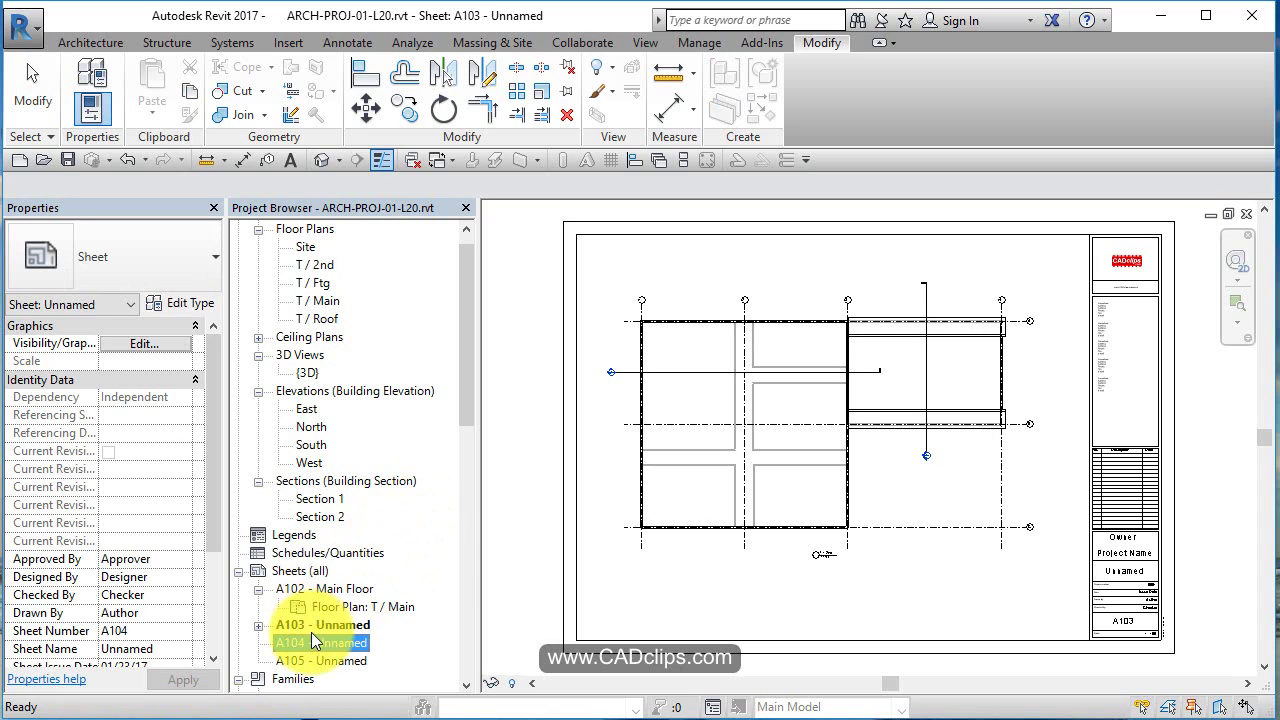
right_click(312, 640)
click(385, 514)
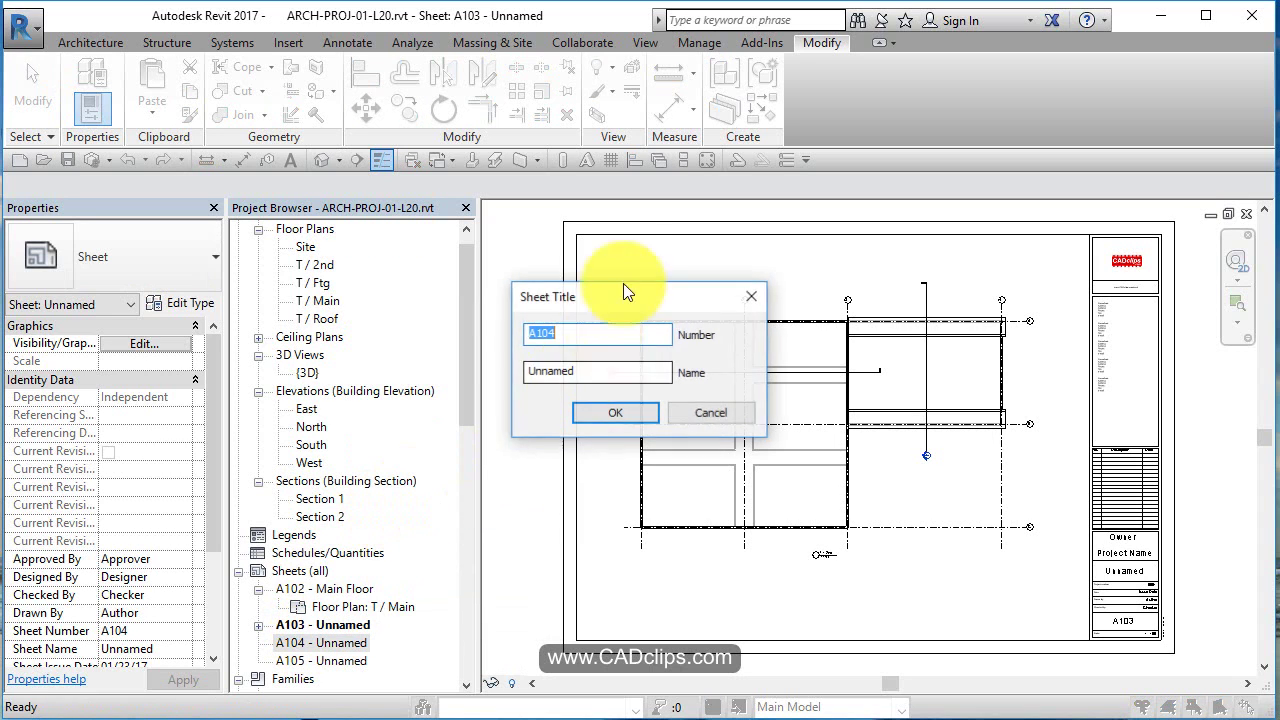
key(BackSpace)
text(1)
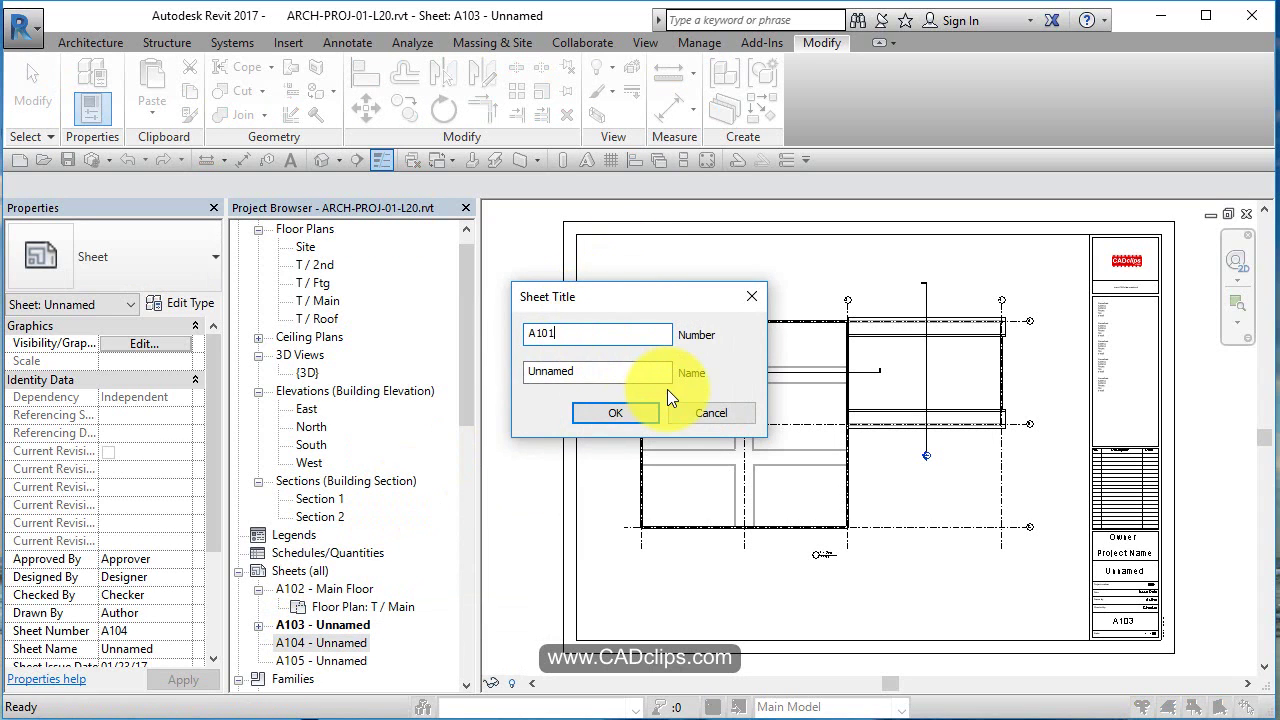
key(Tab)
key(Delete)
key(ctrl+z)
text(F)
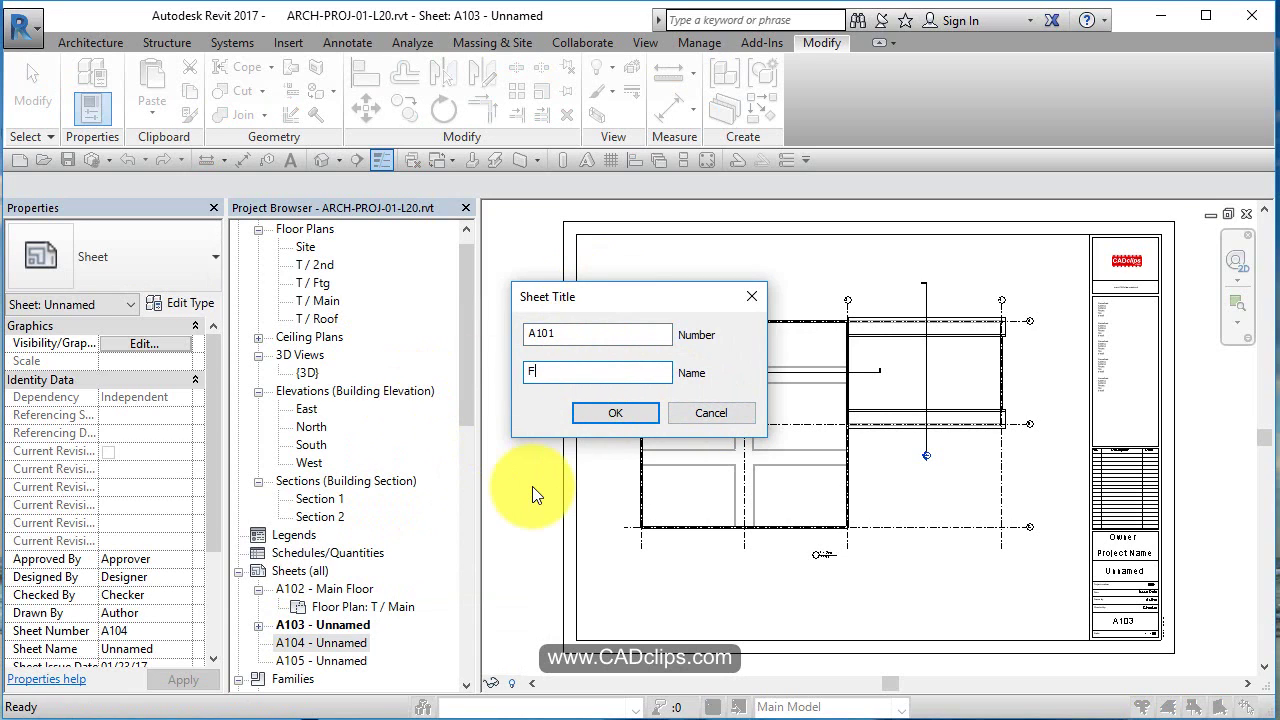
text(oundation Plan)
click(607, 406)
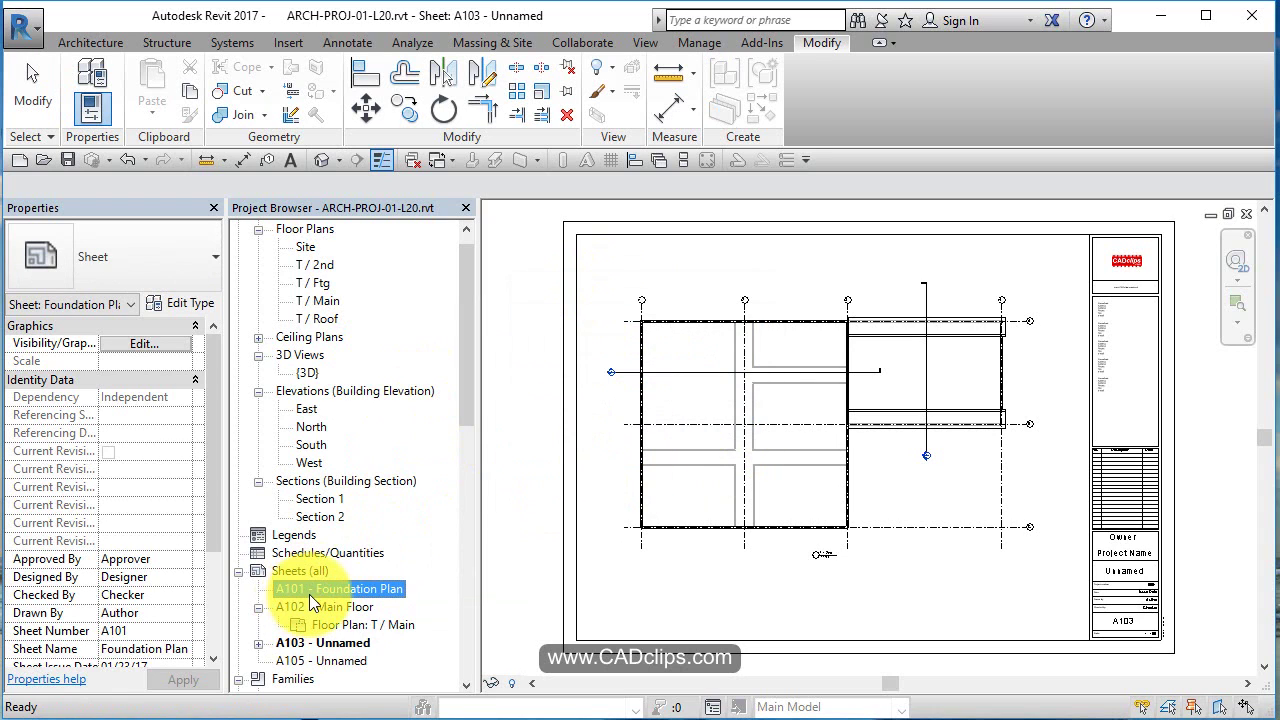
Open sheet A101, place the T / Ftg plan, and move its view title beneath the drawing.
double_click(324, 590)
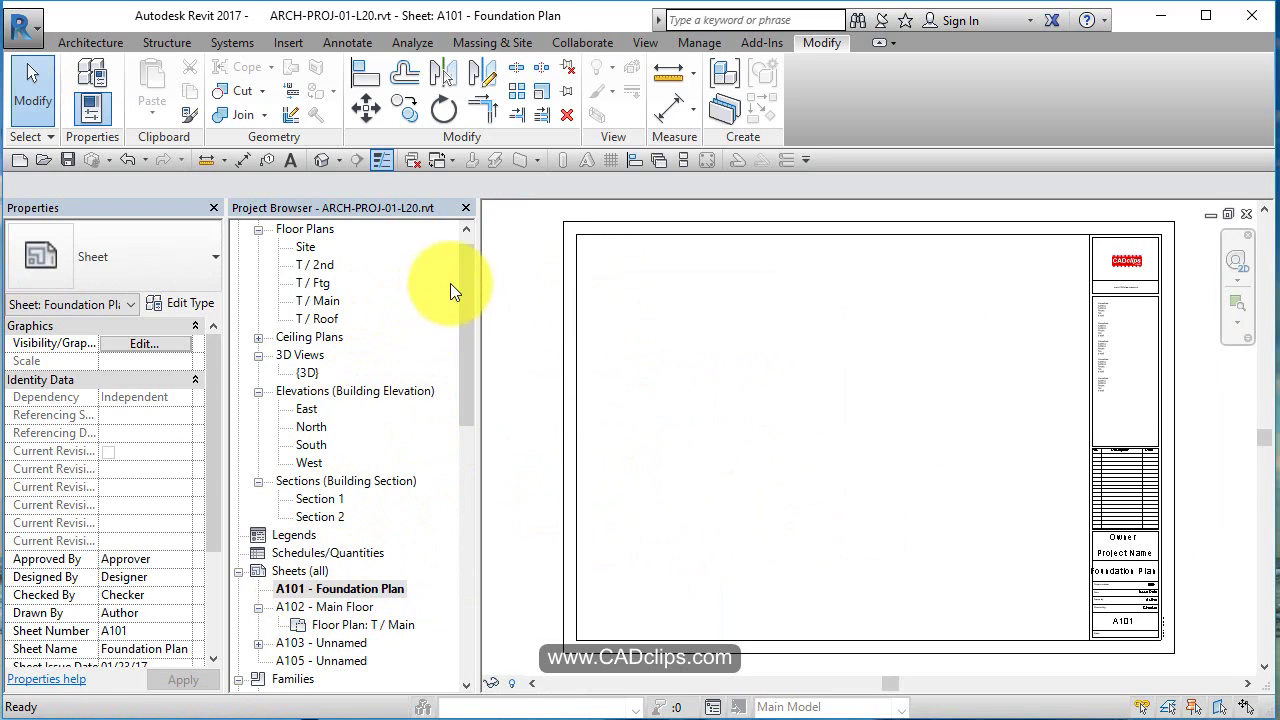
drag(329, 286, 805, 390)
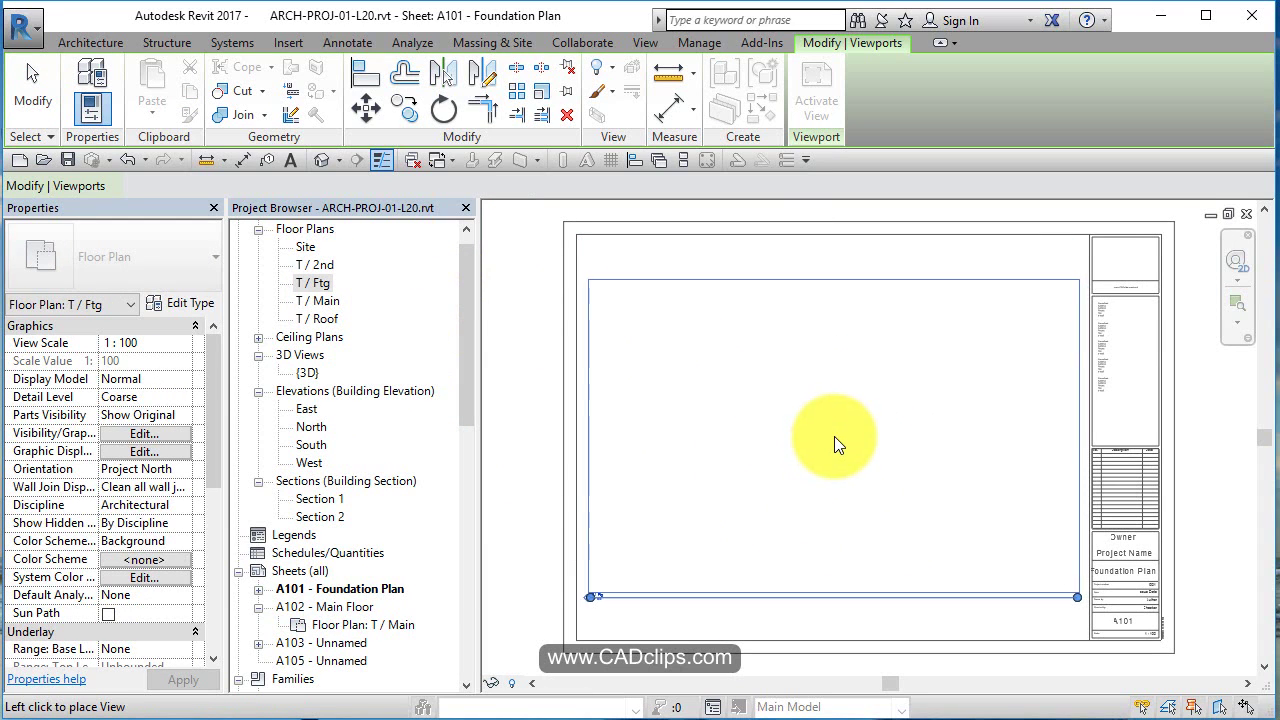
click(834, 436)
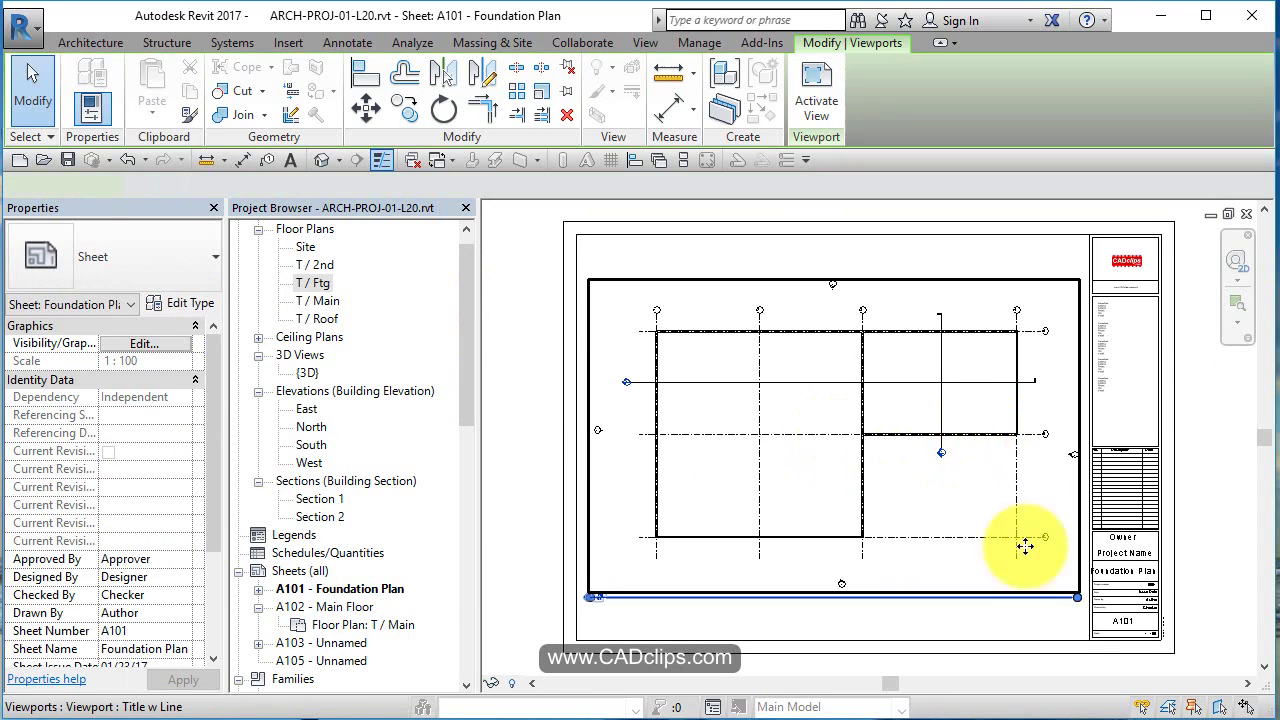
click(1078, 600)
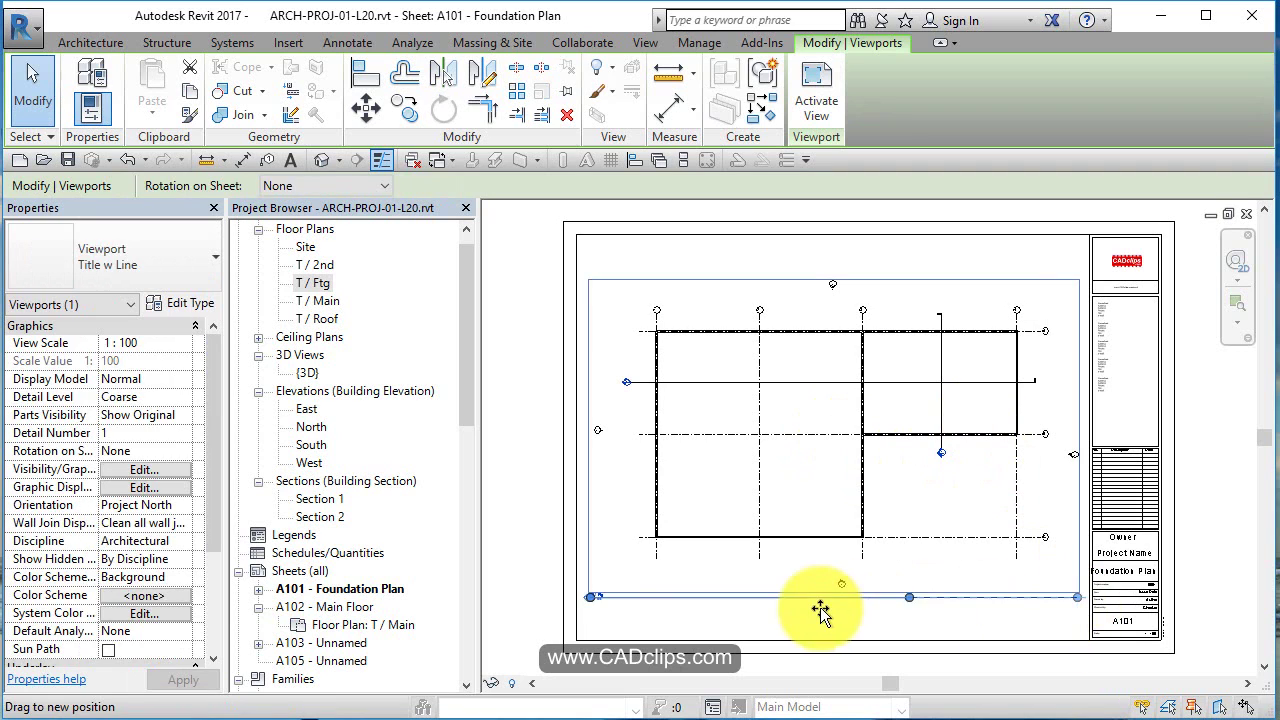
click(607, 615)
drag(594, 596, 826, 564)
key(Escape)
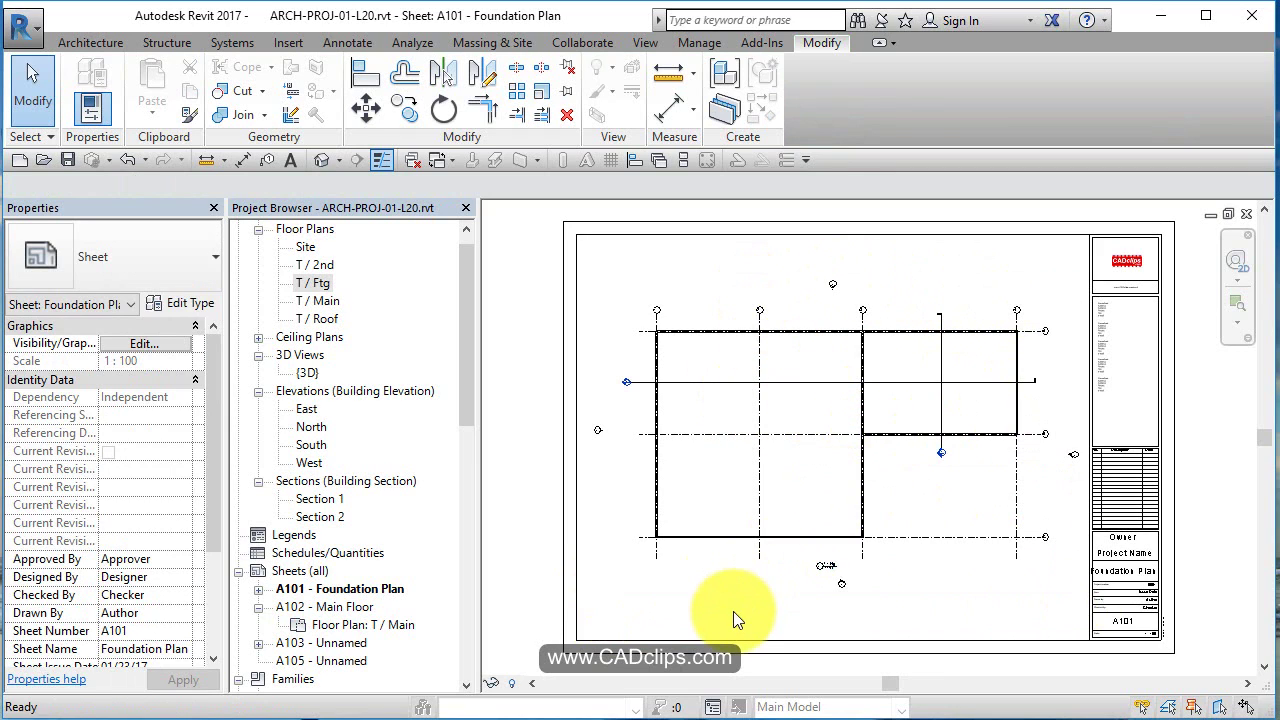
Open sheet A105 and place the South elevation near the top with North below it.
double_click(338, 660)
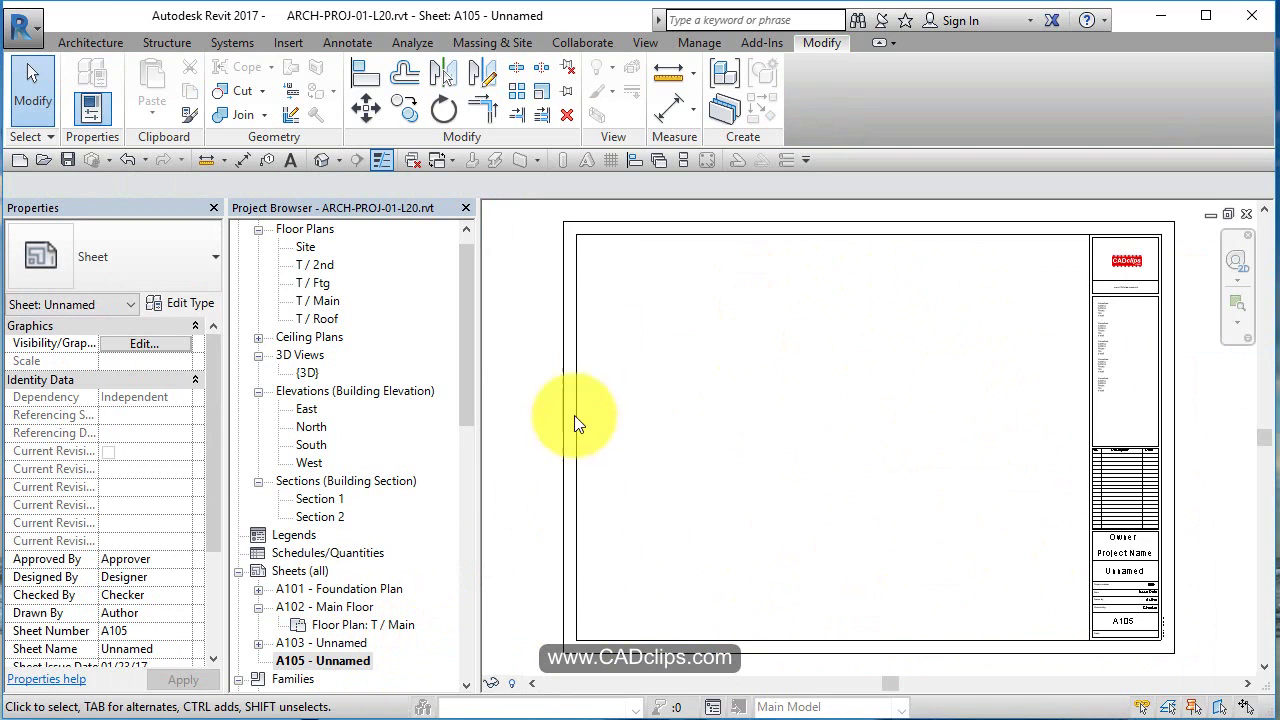
drag(319, 441, 851, 318)
click(851, 318)
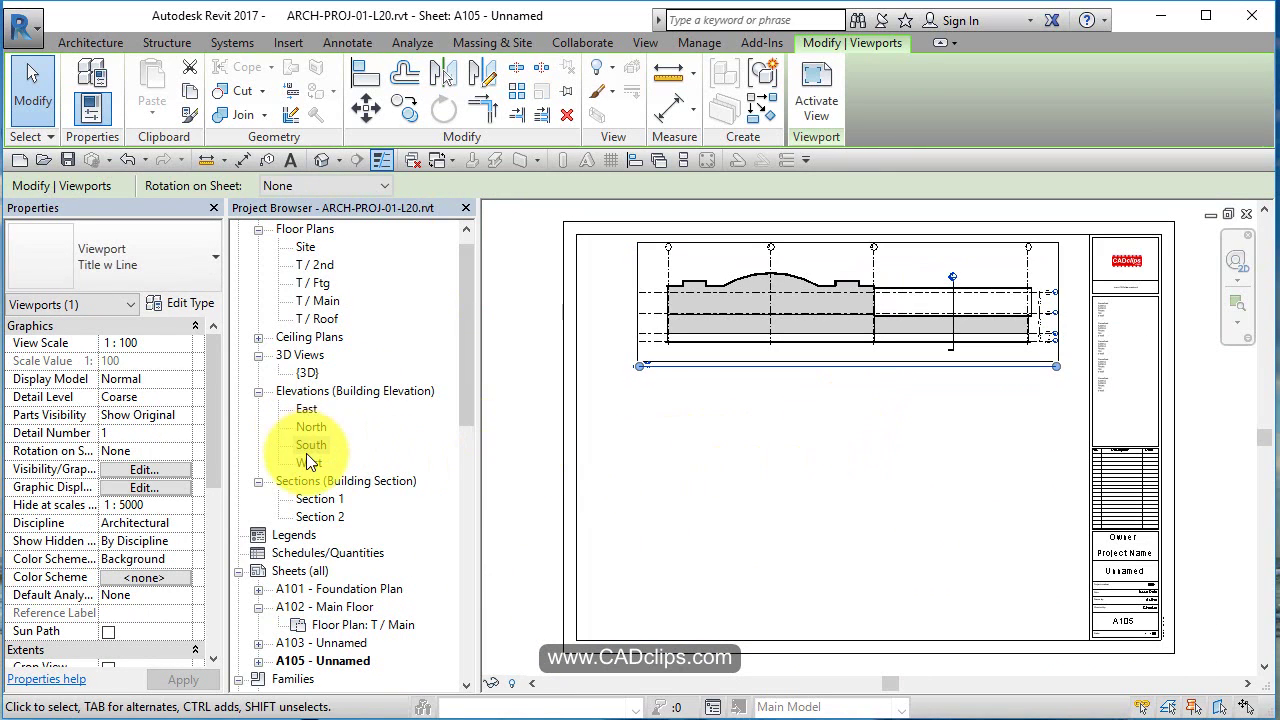
drag(311, 427, 882, 413)
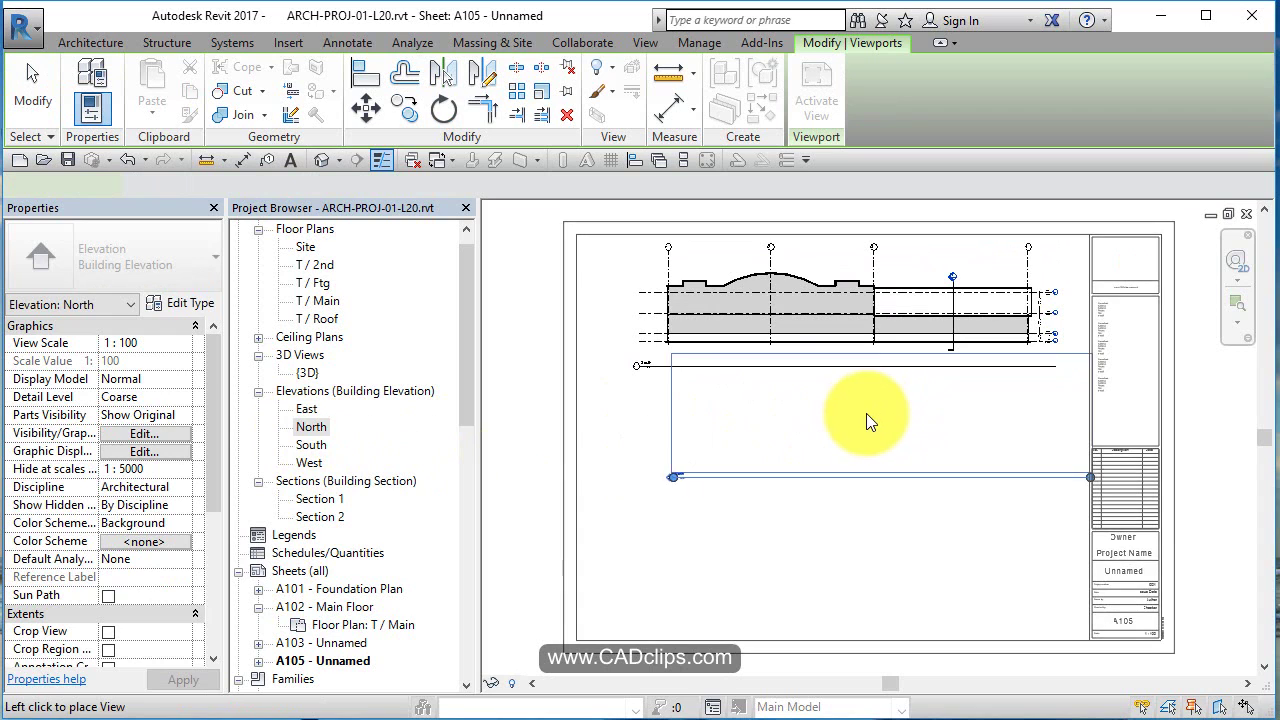
click(850, 423)
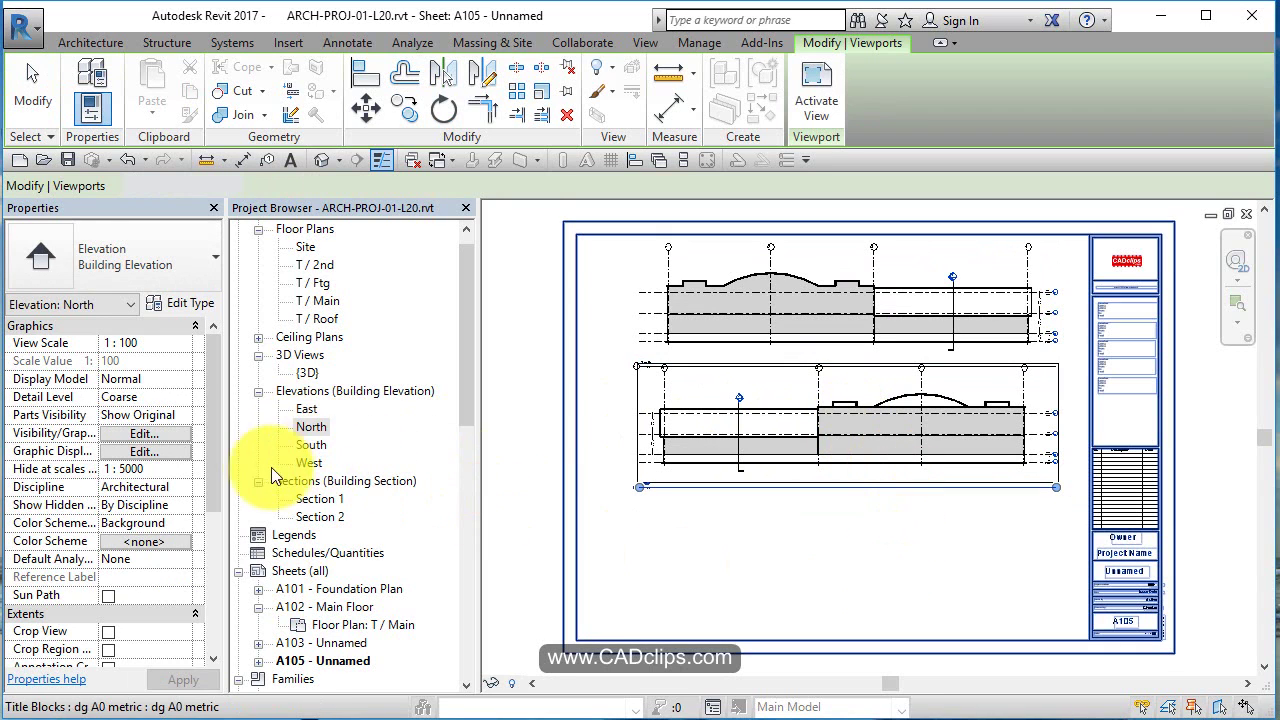
Place the East elevation at the lower right and West at the lower left.
drag(311, 418, 925, 562)
click(939, 559)
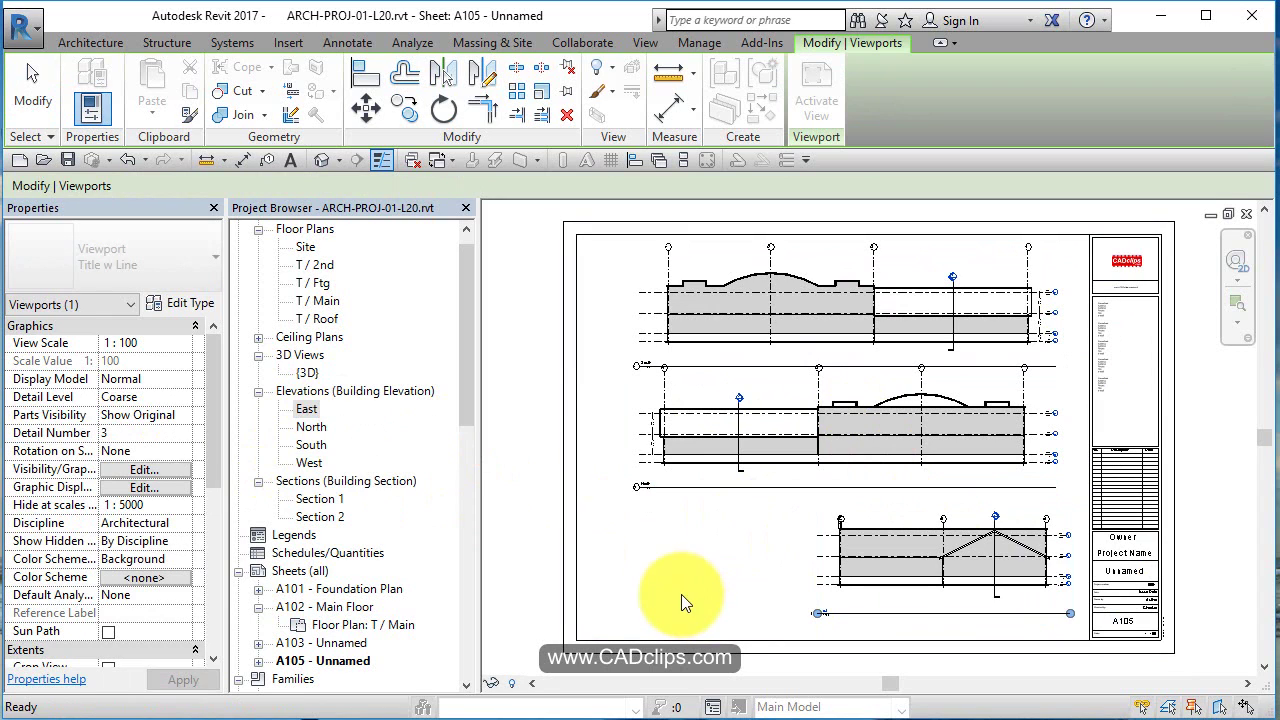
drag(305, 461, 705, 540)
click(694, 554)
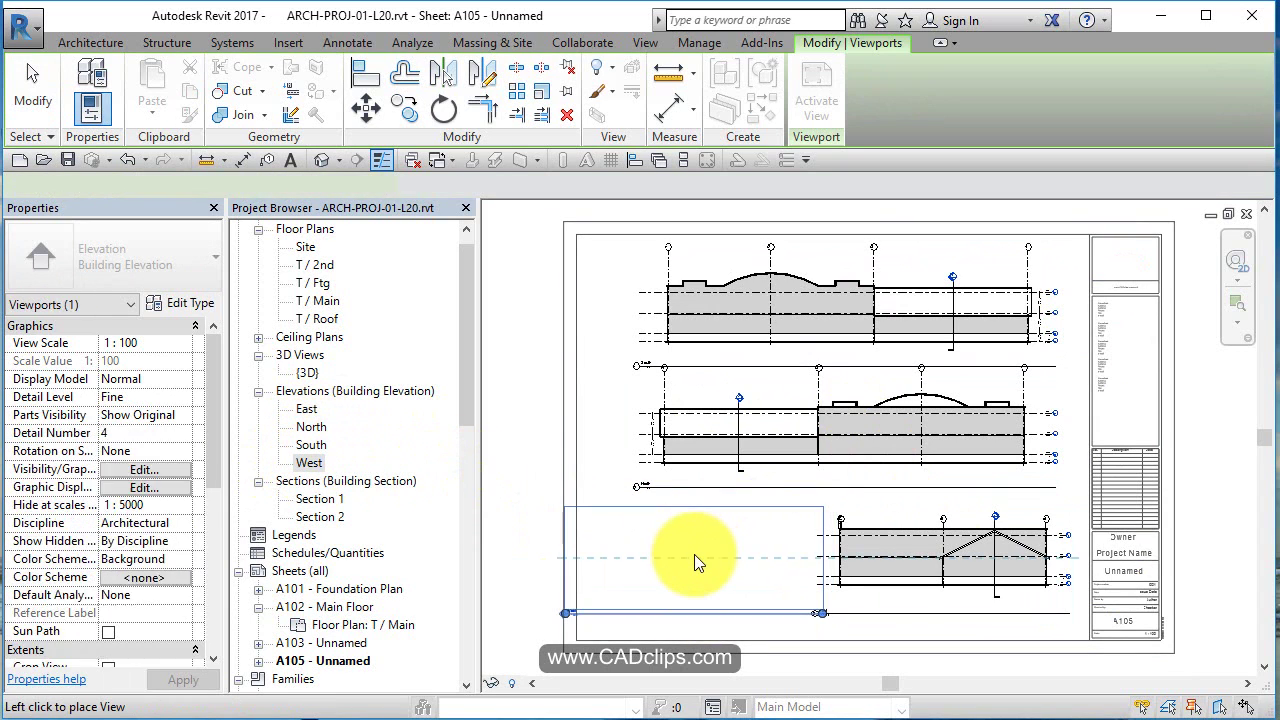
click(1255, 598)
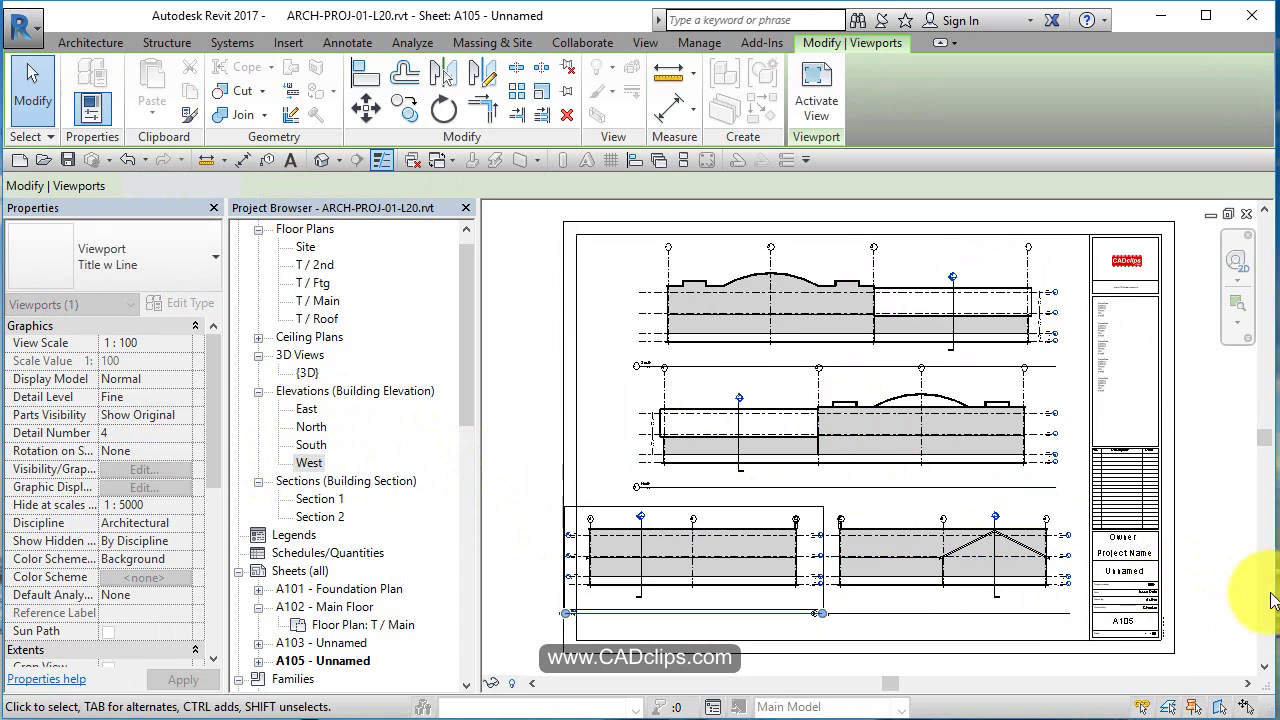
Shift the East elevation right against the title block and nudge the North elevation left.
click(1015, 550)
drag(1015, 550, 1035, 550)
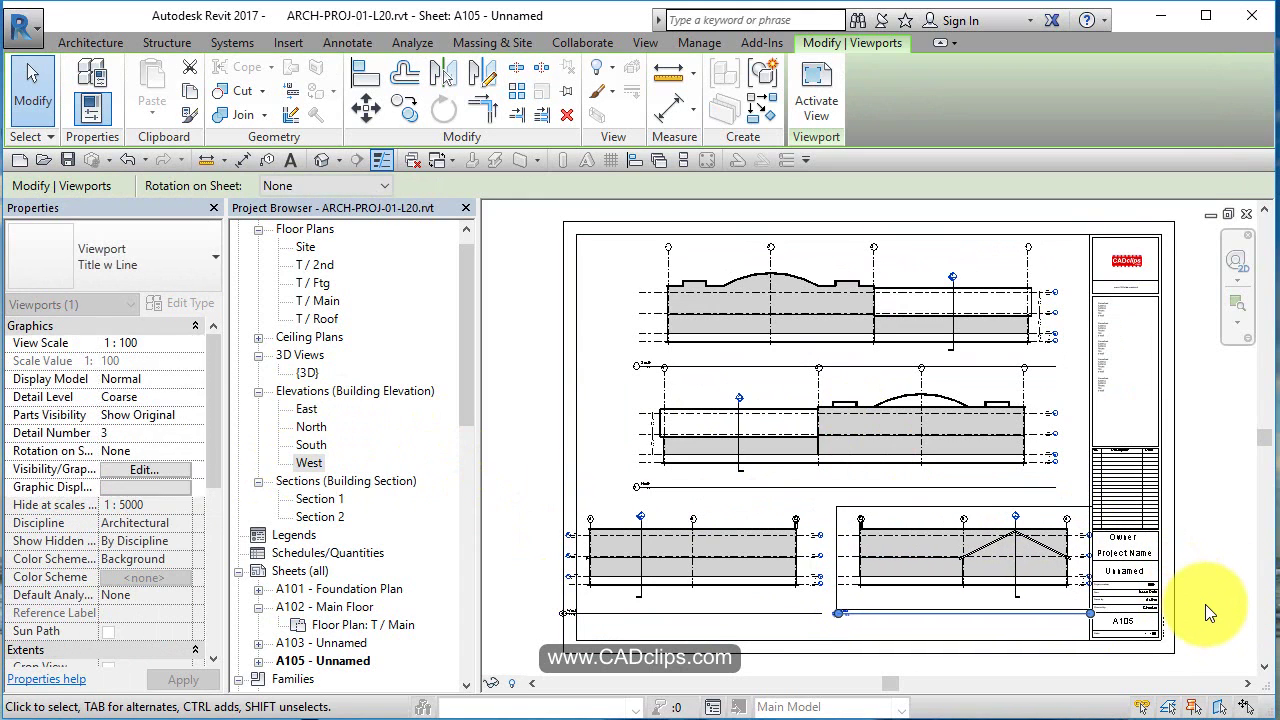
click(778, 540)
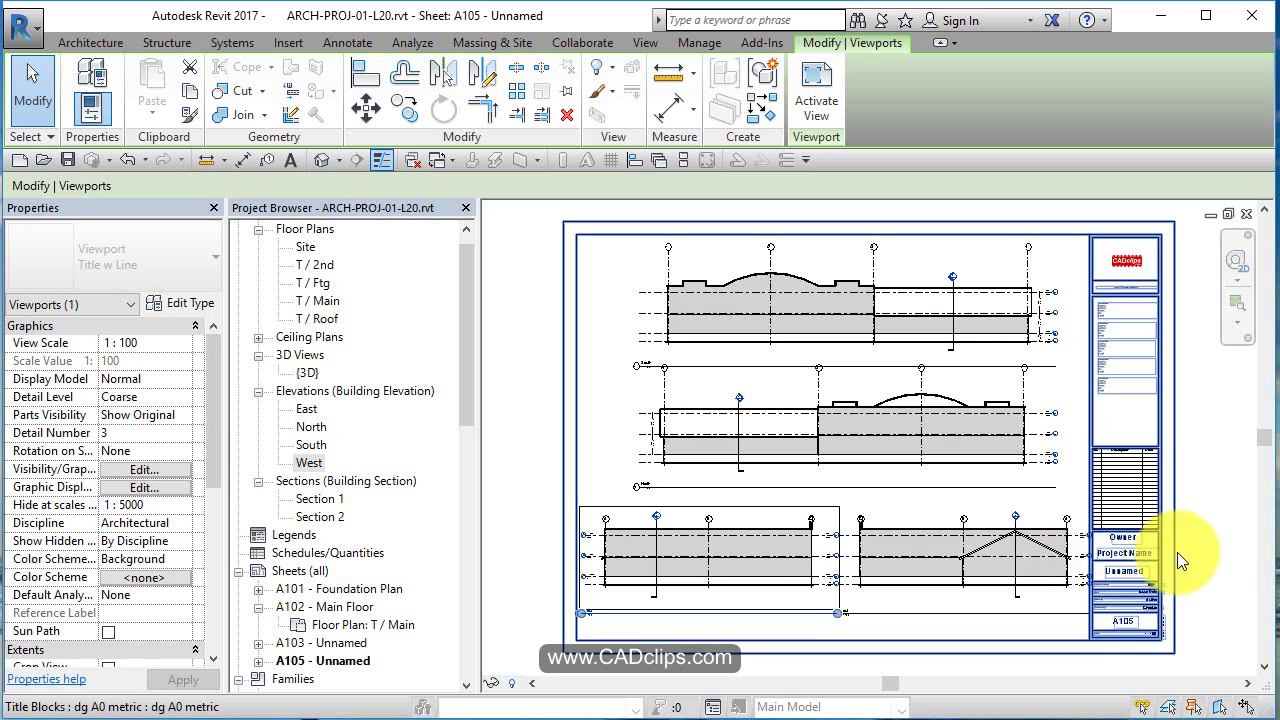
drag(1022, 547, 1027, 547)
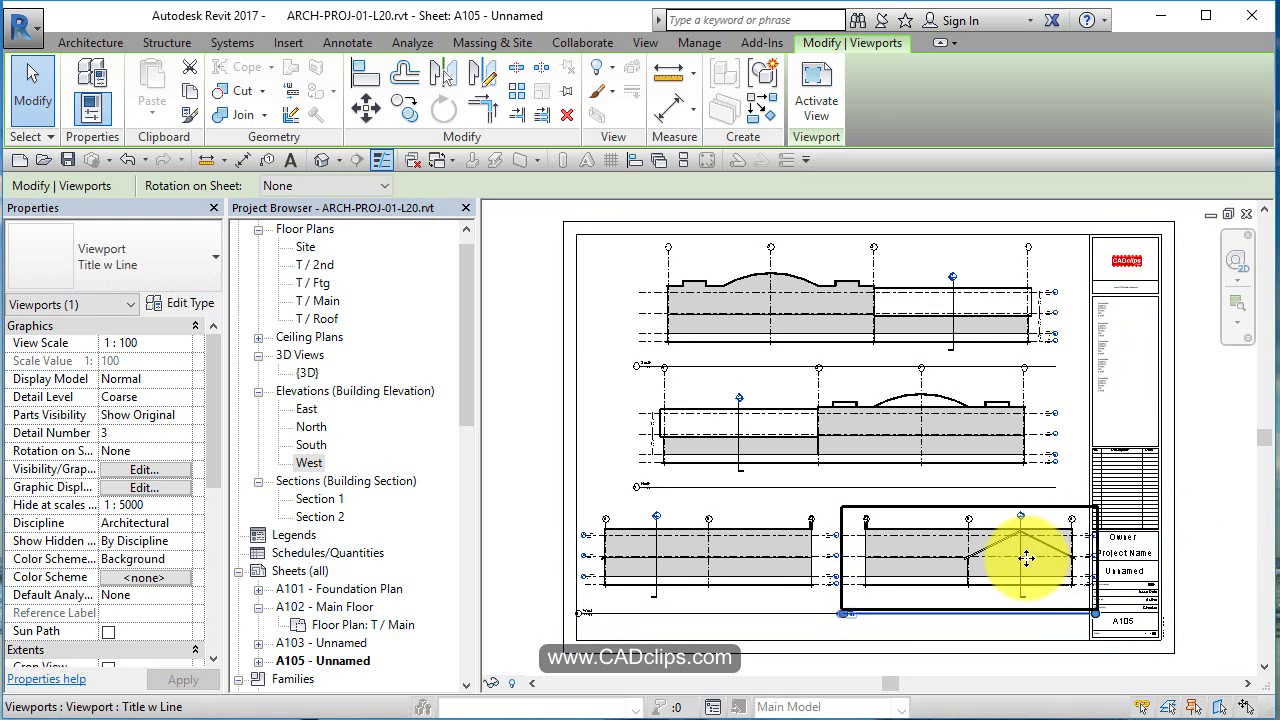
key(ctrl+z)
click(941, 456)
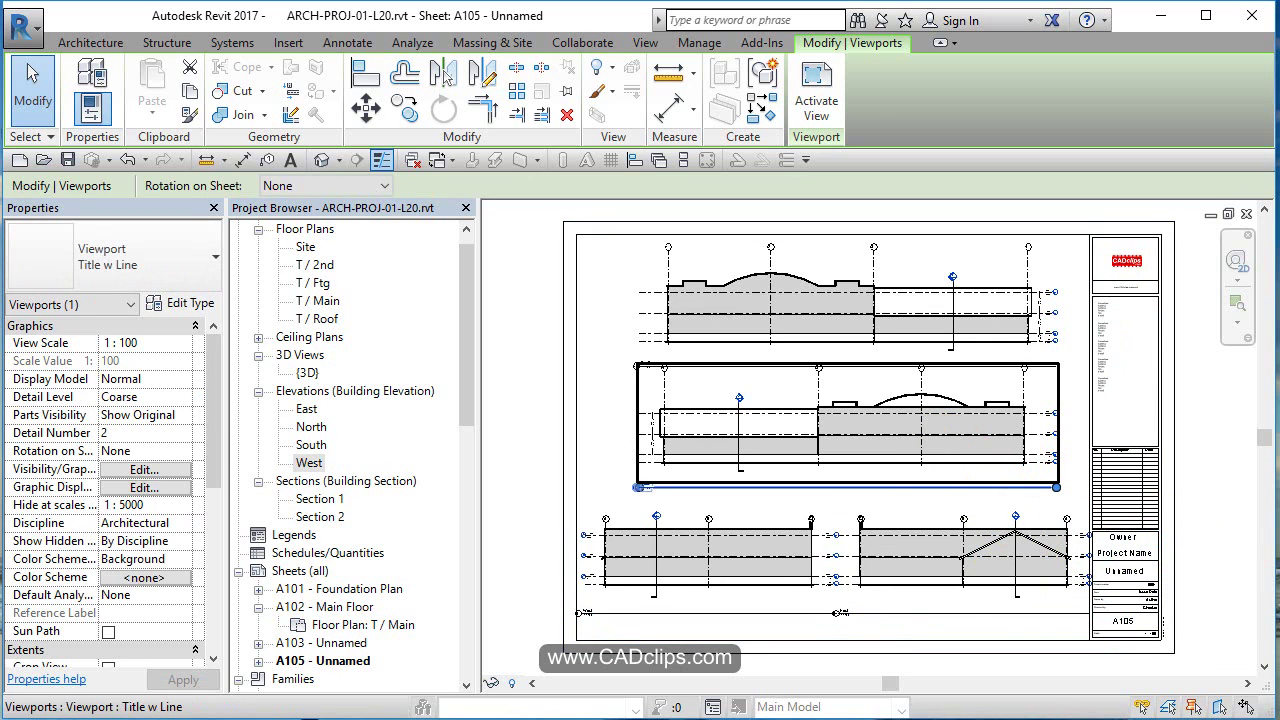
key(Left)
key(Left)
key(Left)
key(Left)
key(Left)
key(Left)
key(Left)
key(Left)
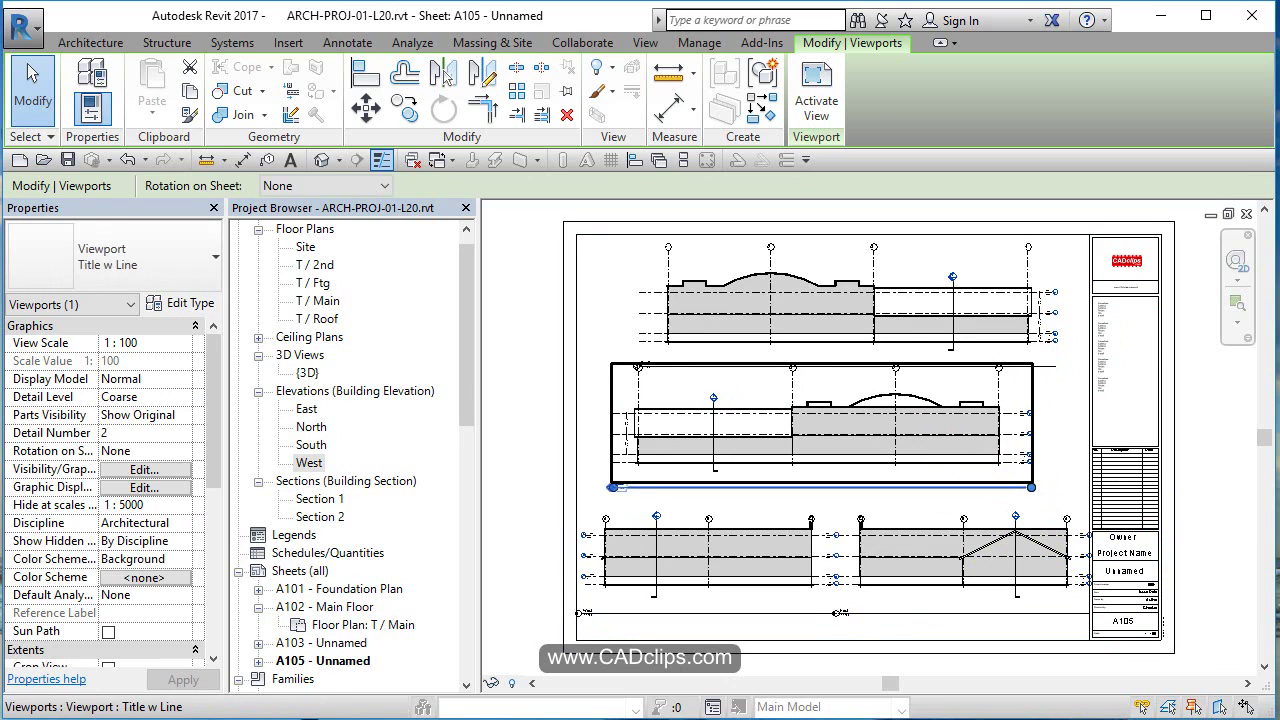
key(Escape)
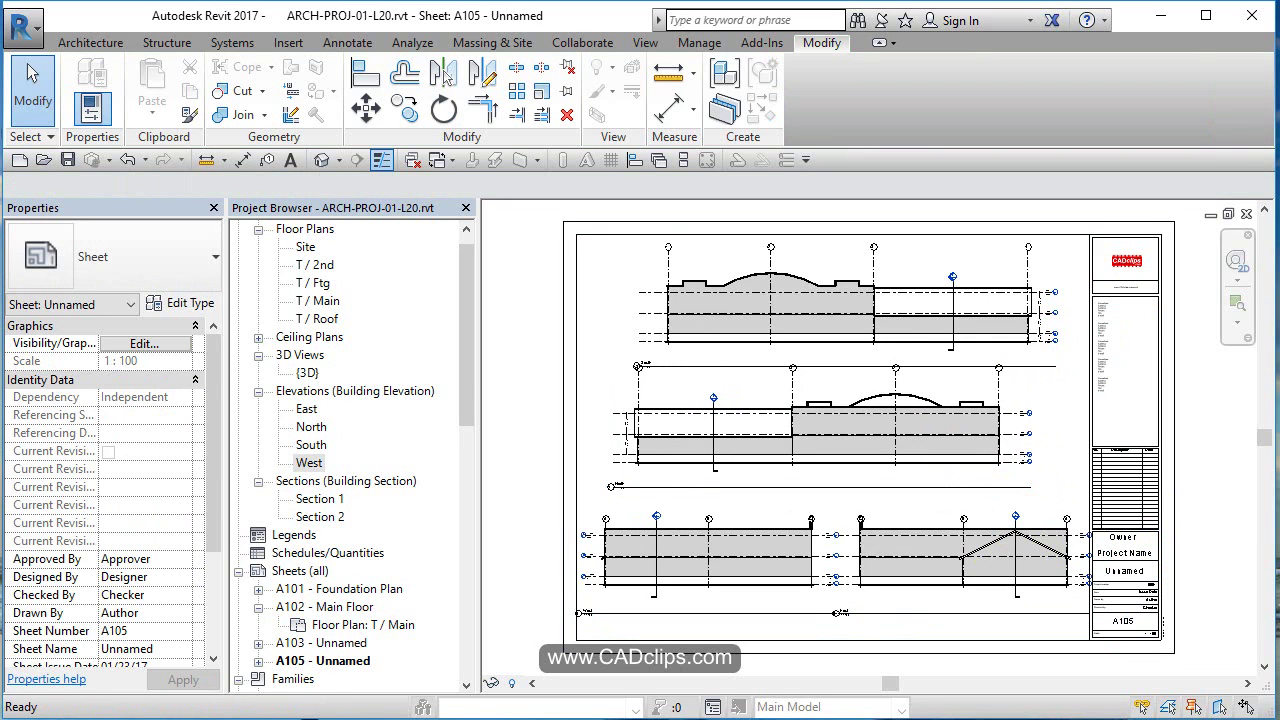
Nudge the South elevation left, shorten its title line, and reselect the other viewports.
click(914, 303)
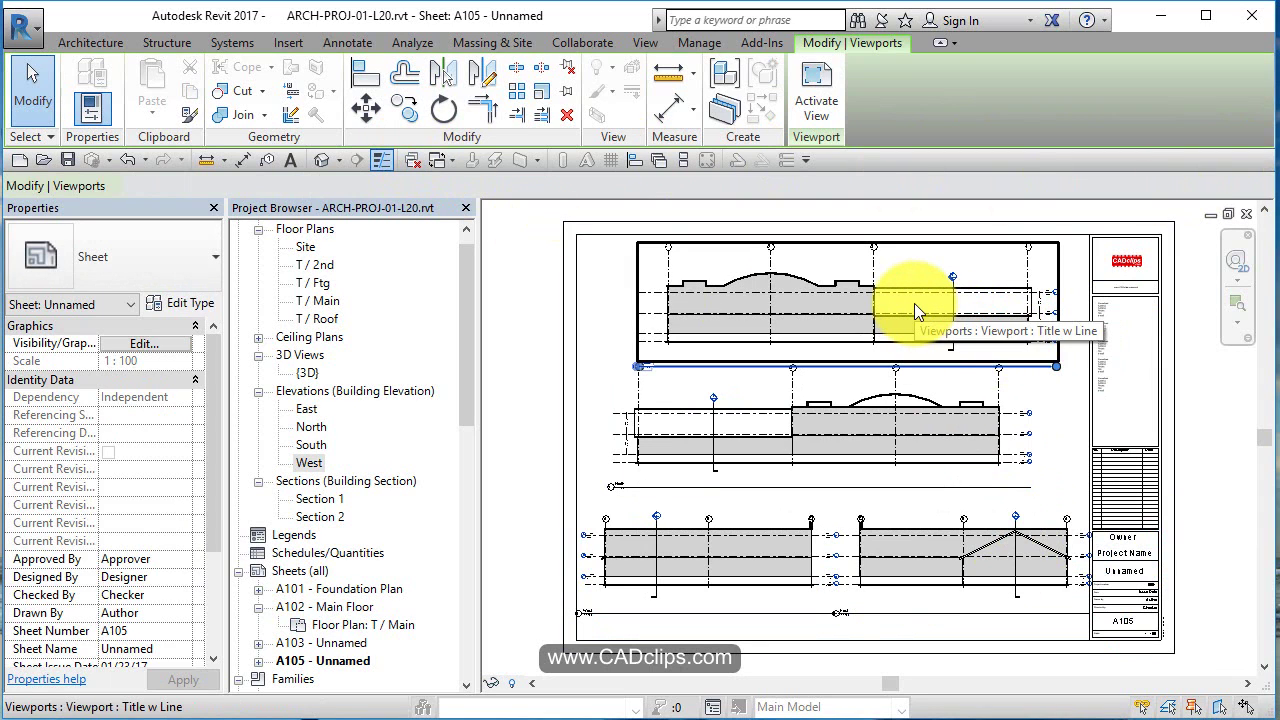
key(Left)
key(Left)
key(Left)
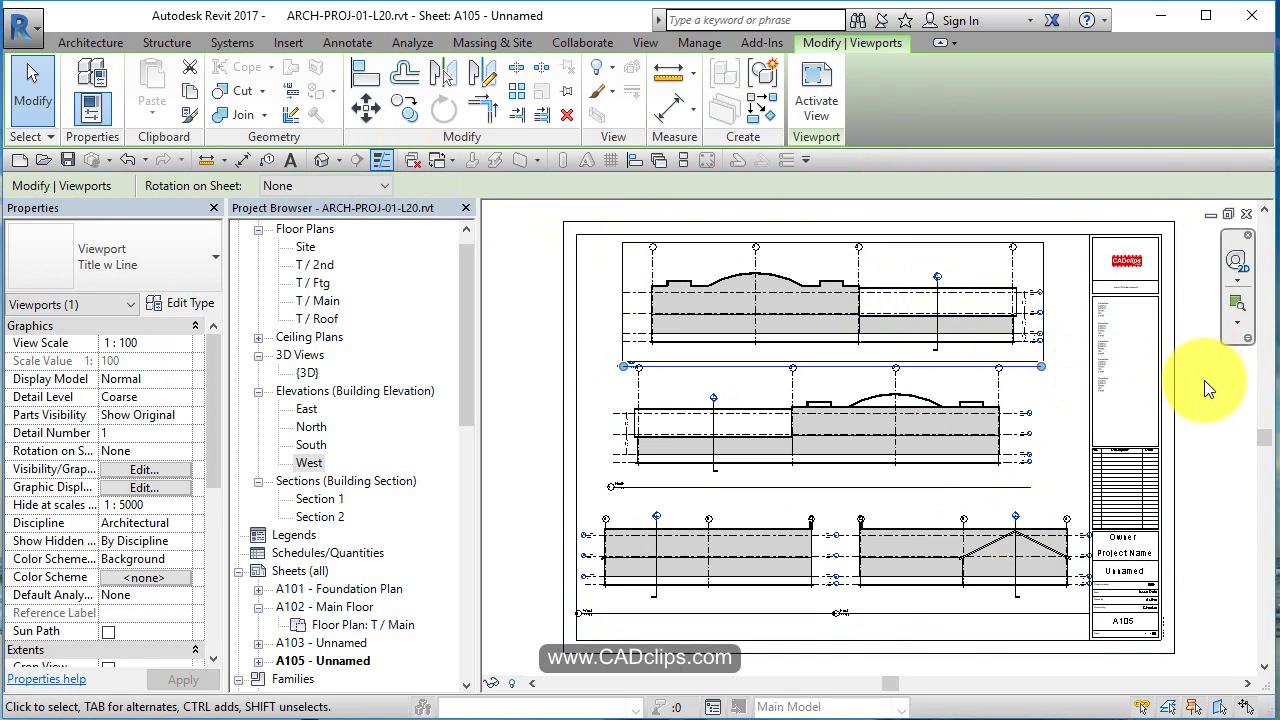
click(1206, 426)
click(1010, 340)
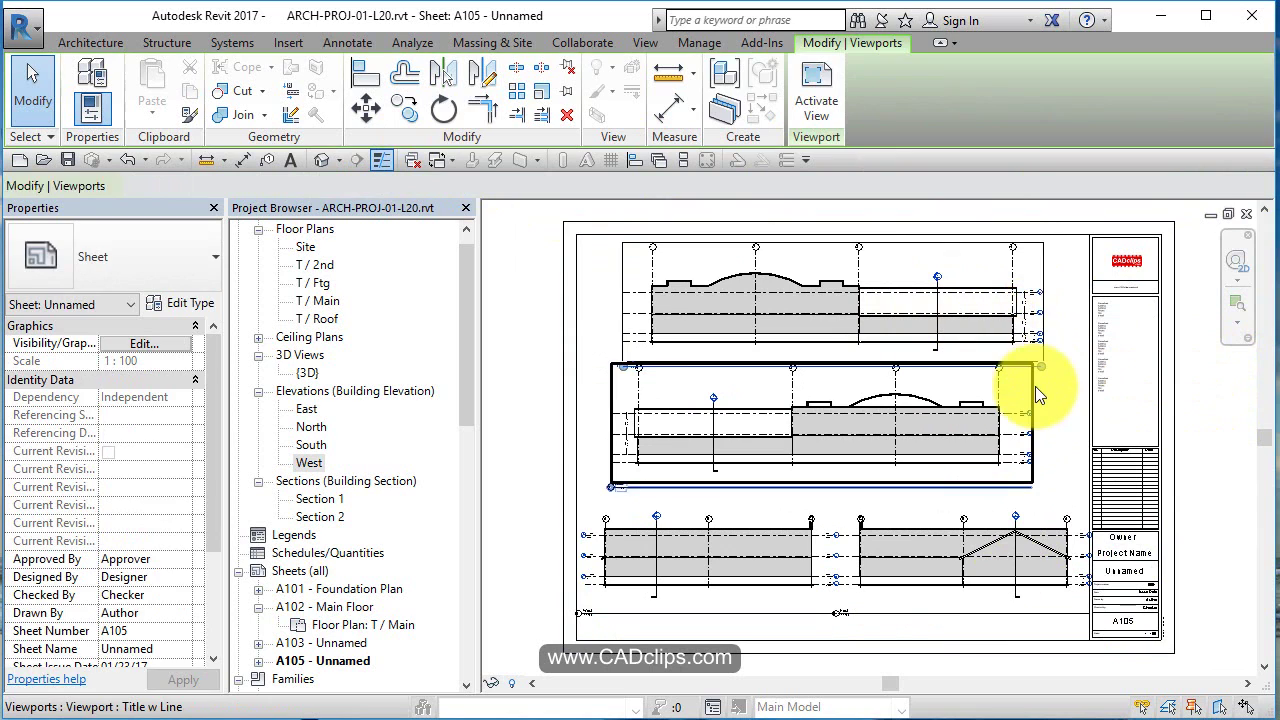
drag(1040, 368, 648, 388)
click(1034, 486)
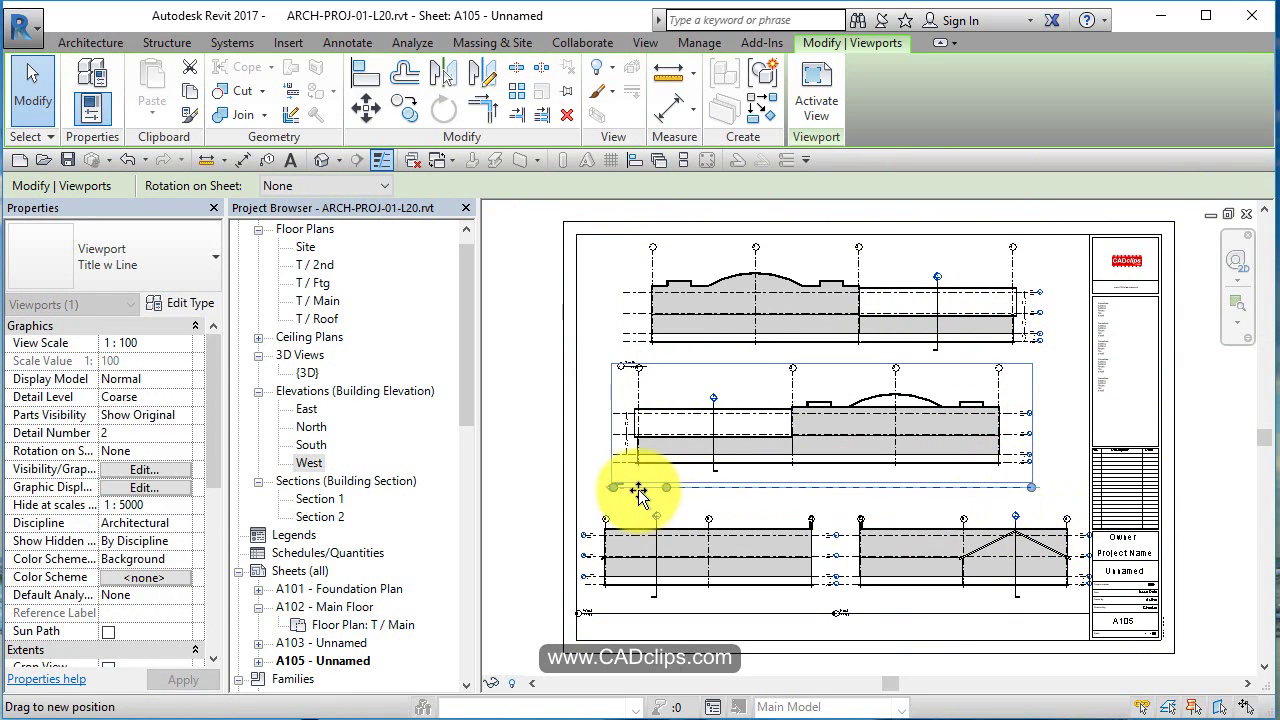
click(1089, 611)
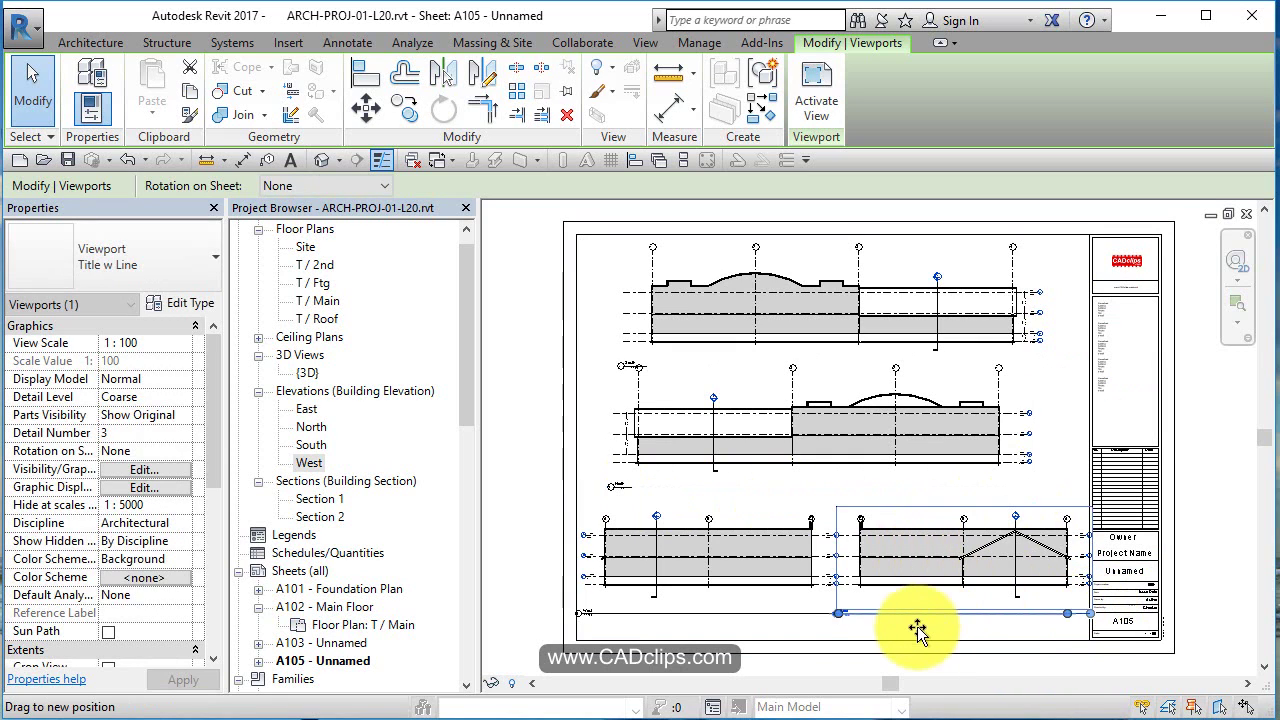
click(777, 573)
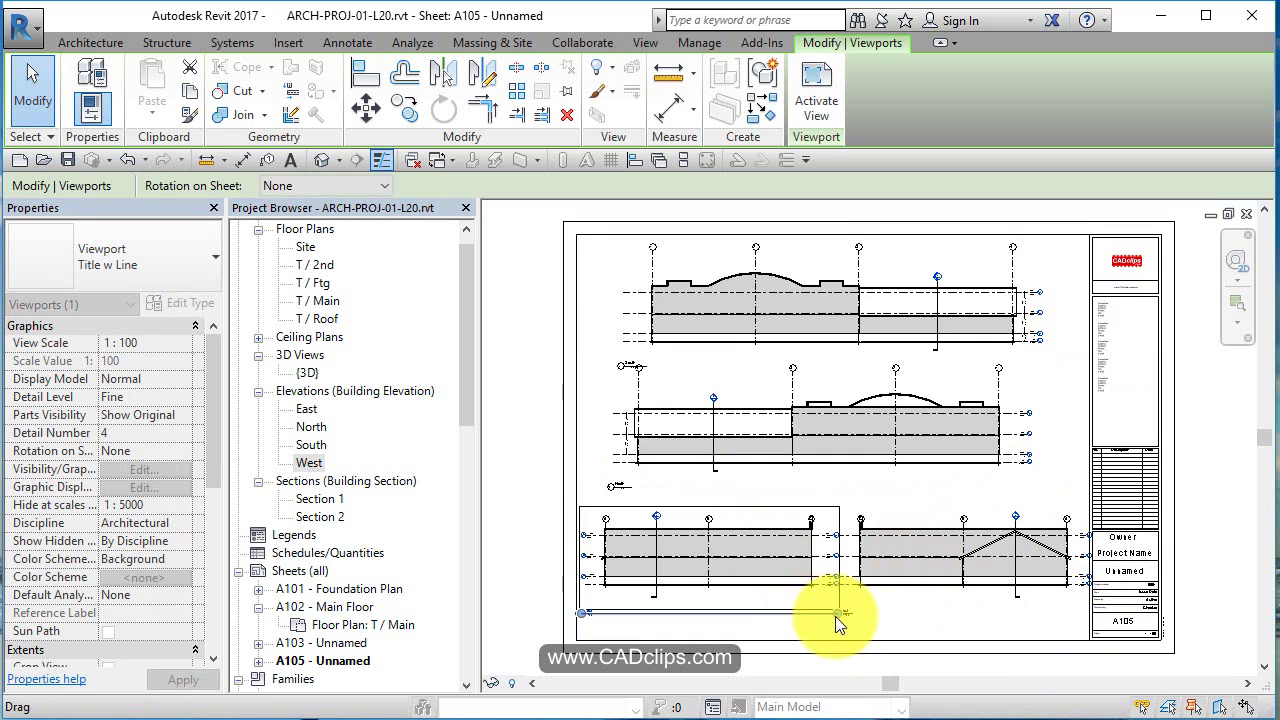
Select the top, middle and two bottom elevation viewports in turn to check their Detail Numbers.
click(615, 635)
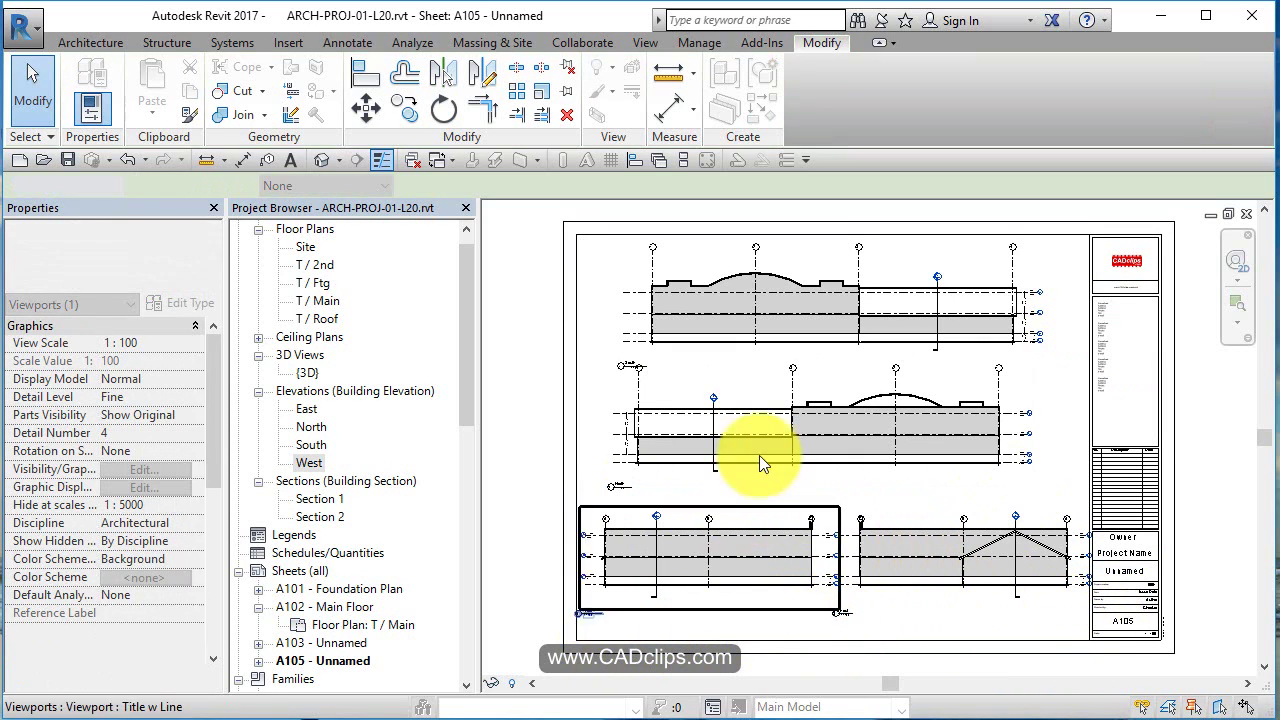
click(777, 351)
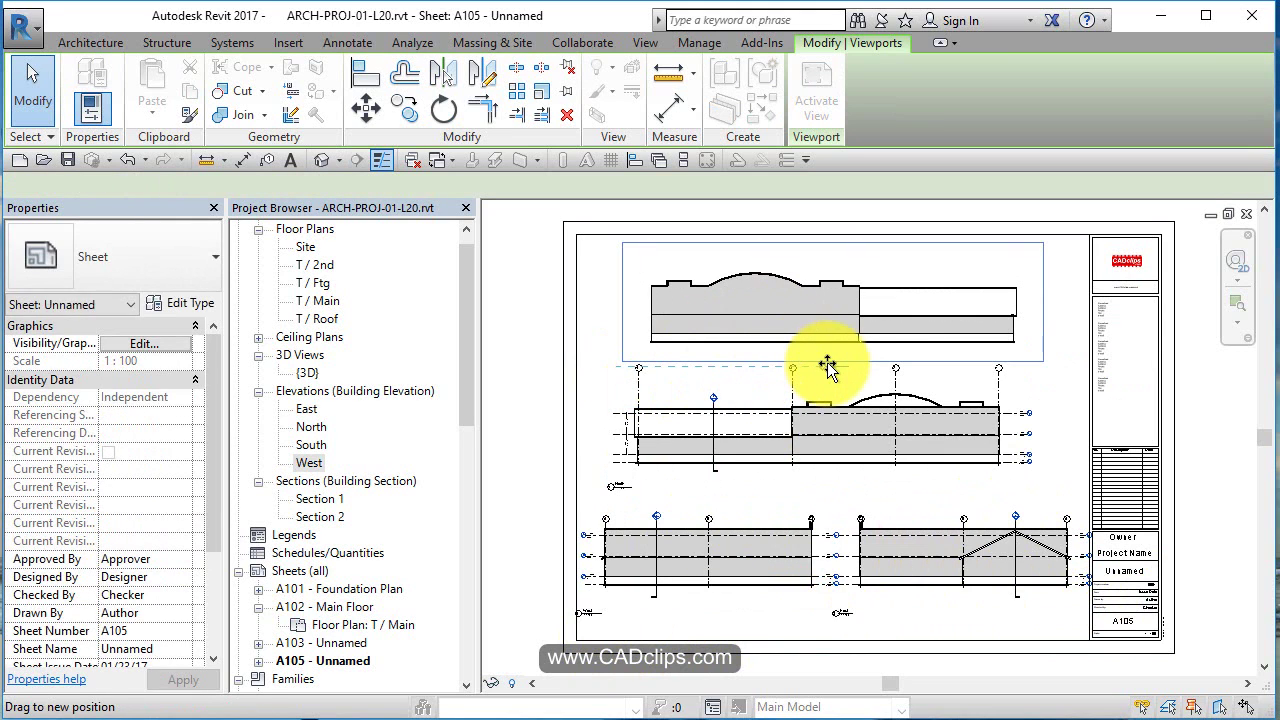
click(617, 486)
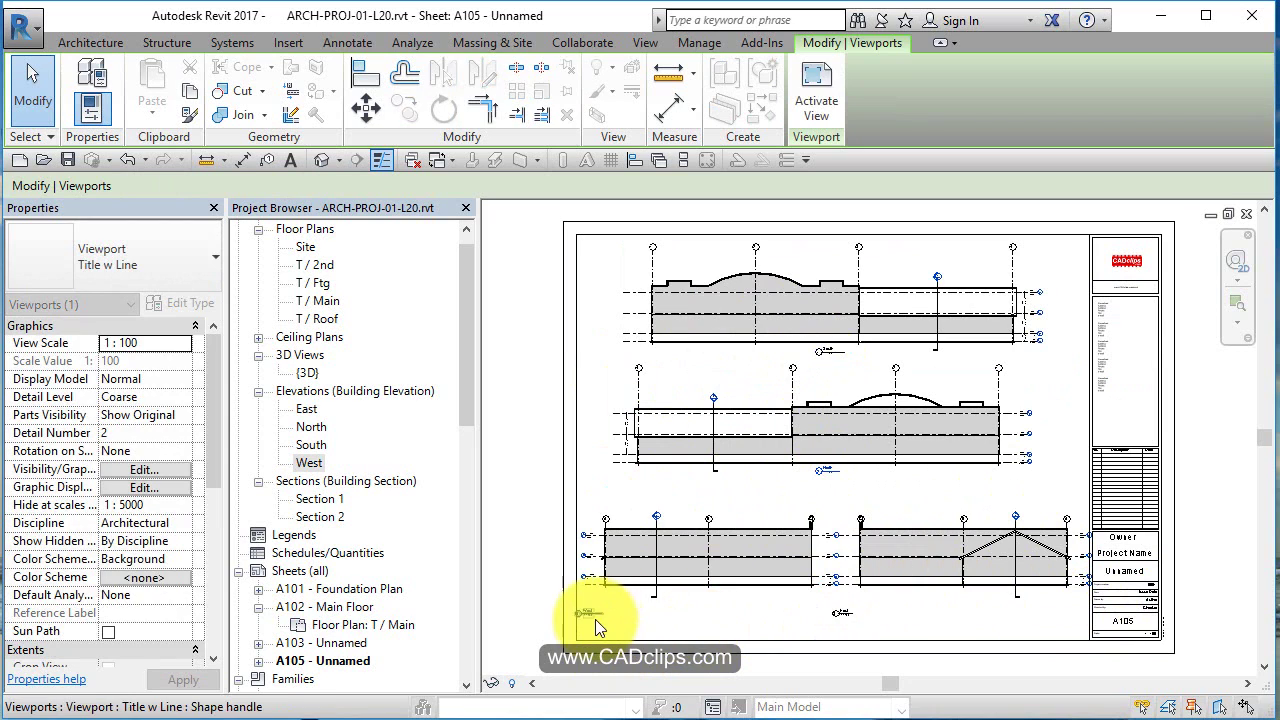
click(707, 600)
click(834, 610)
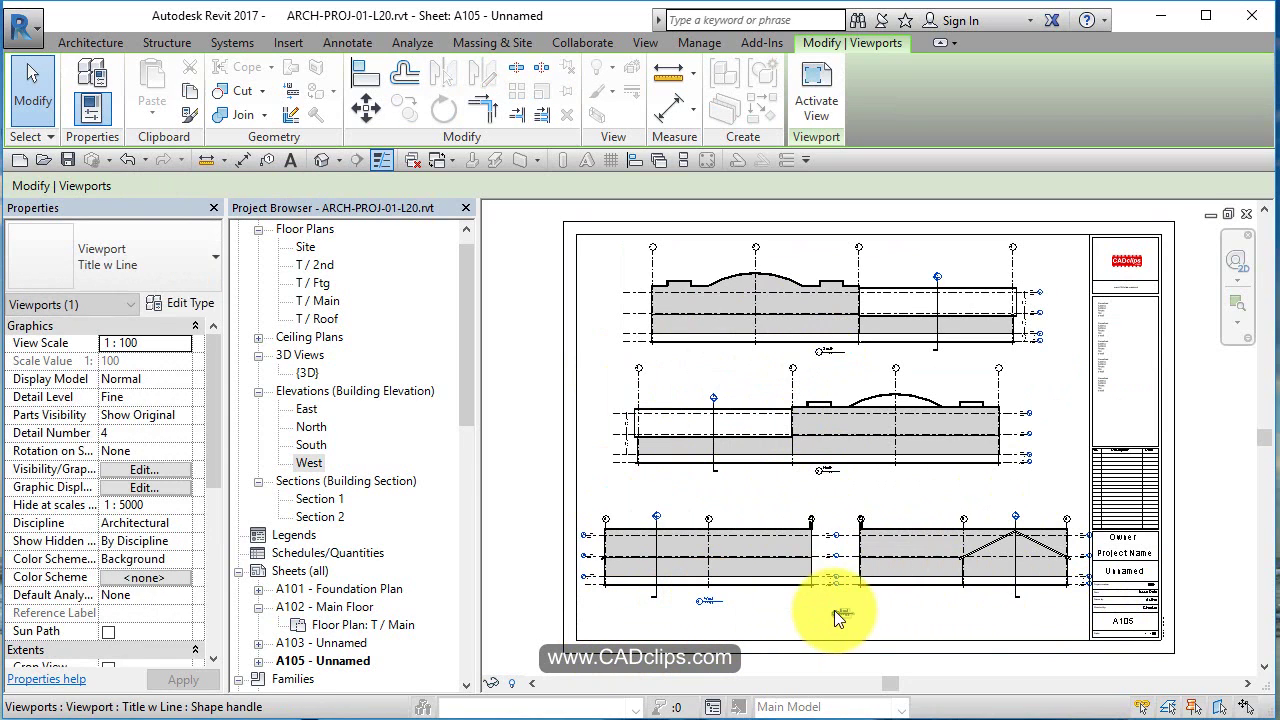
click(1223, 635)
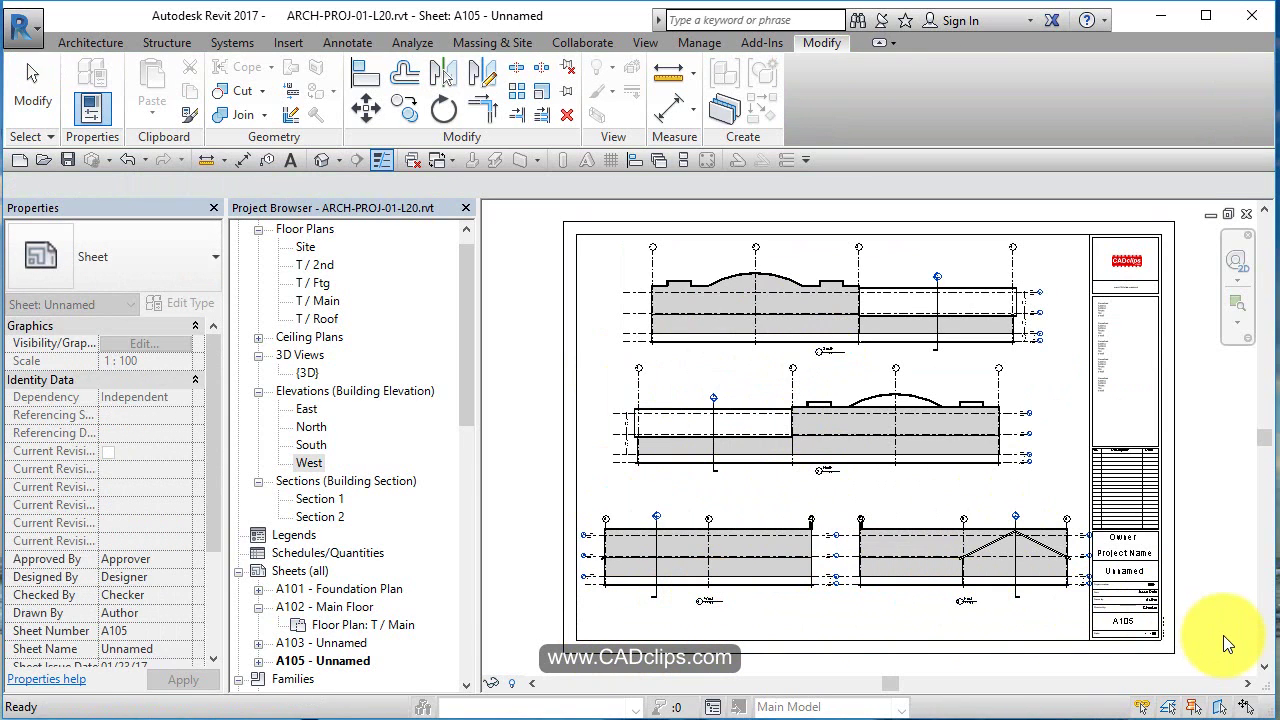
click(919, 341)
click(861, 409)
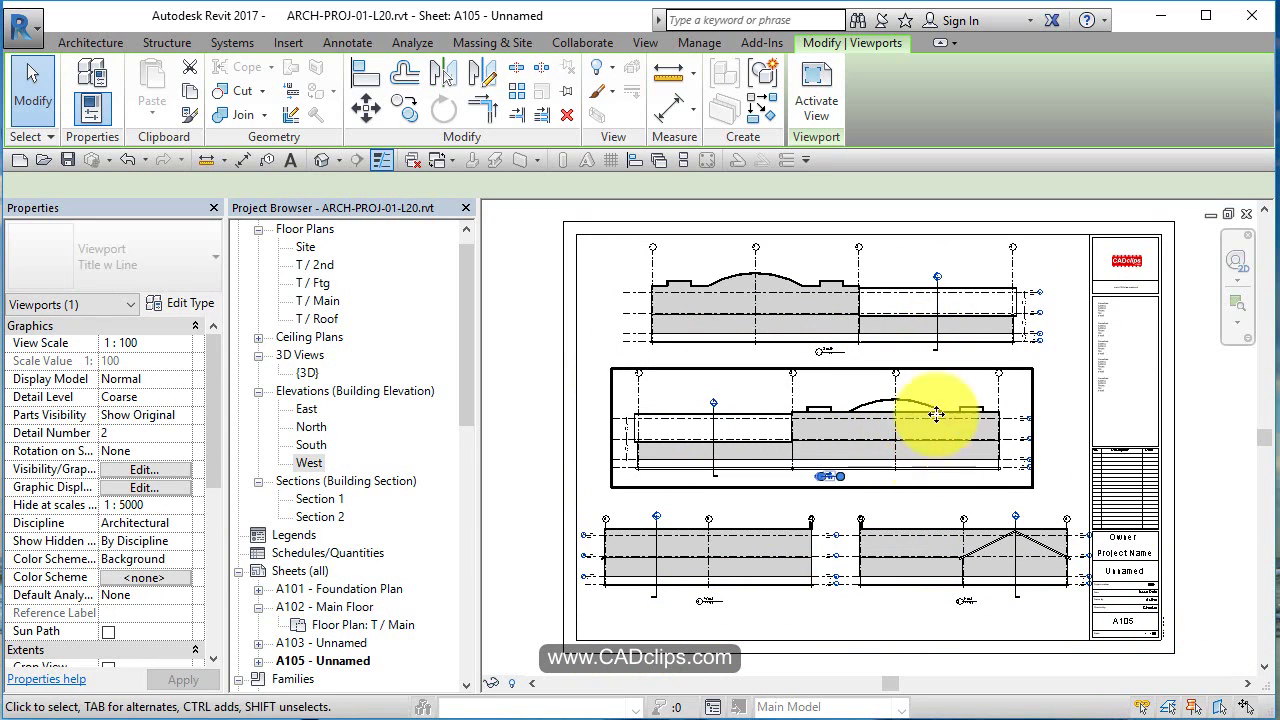
click(981, 581)
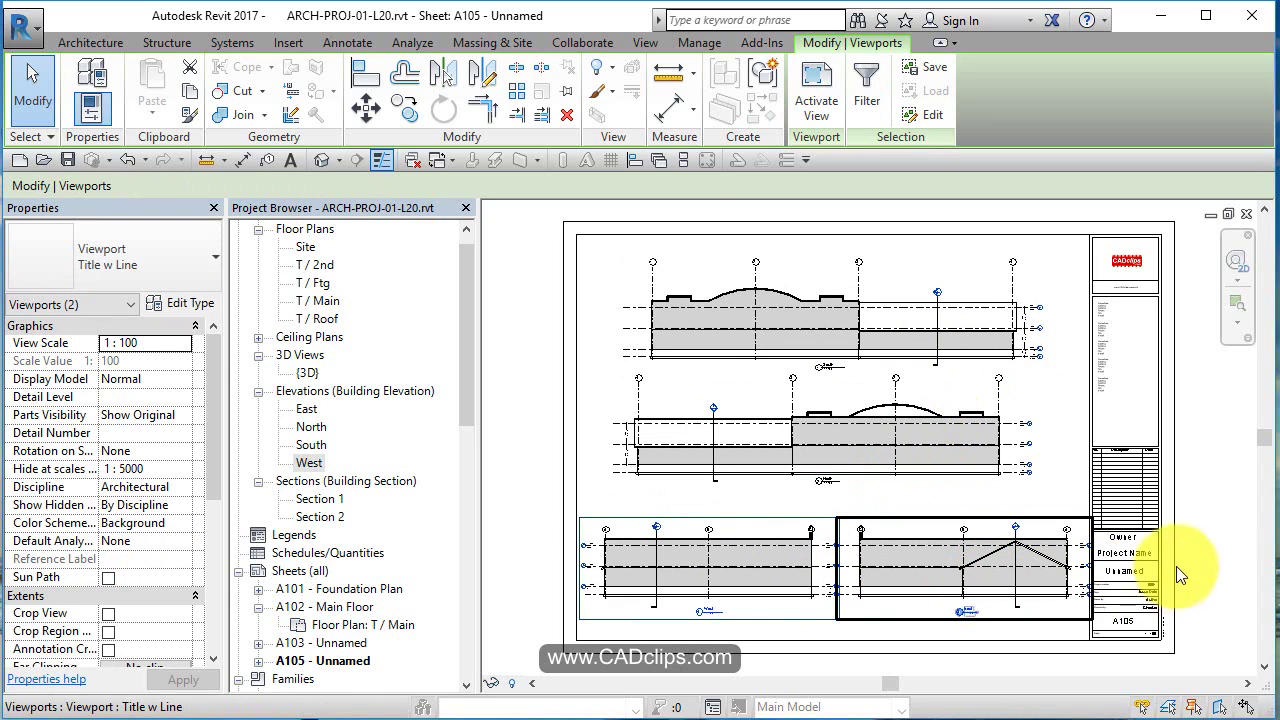
Open the Default 3D View to review the model.
click(1203, 544)
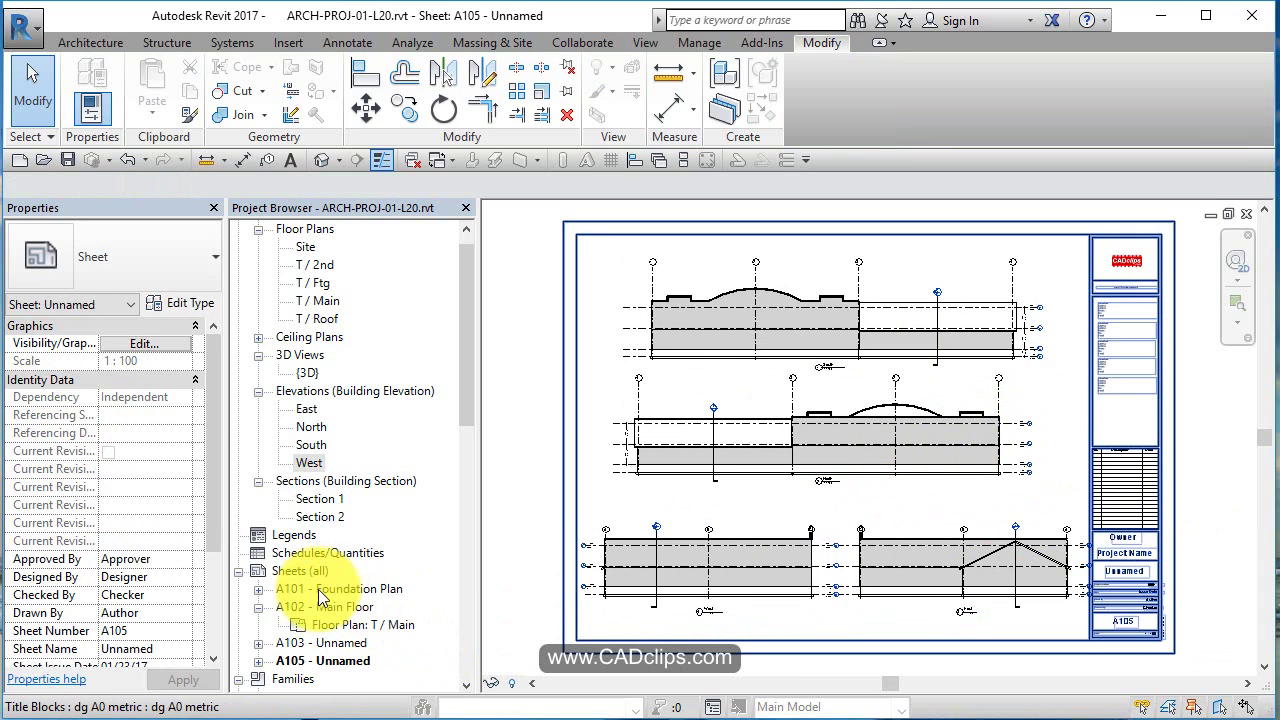
click(365, 648)
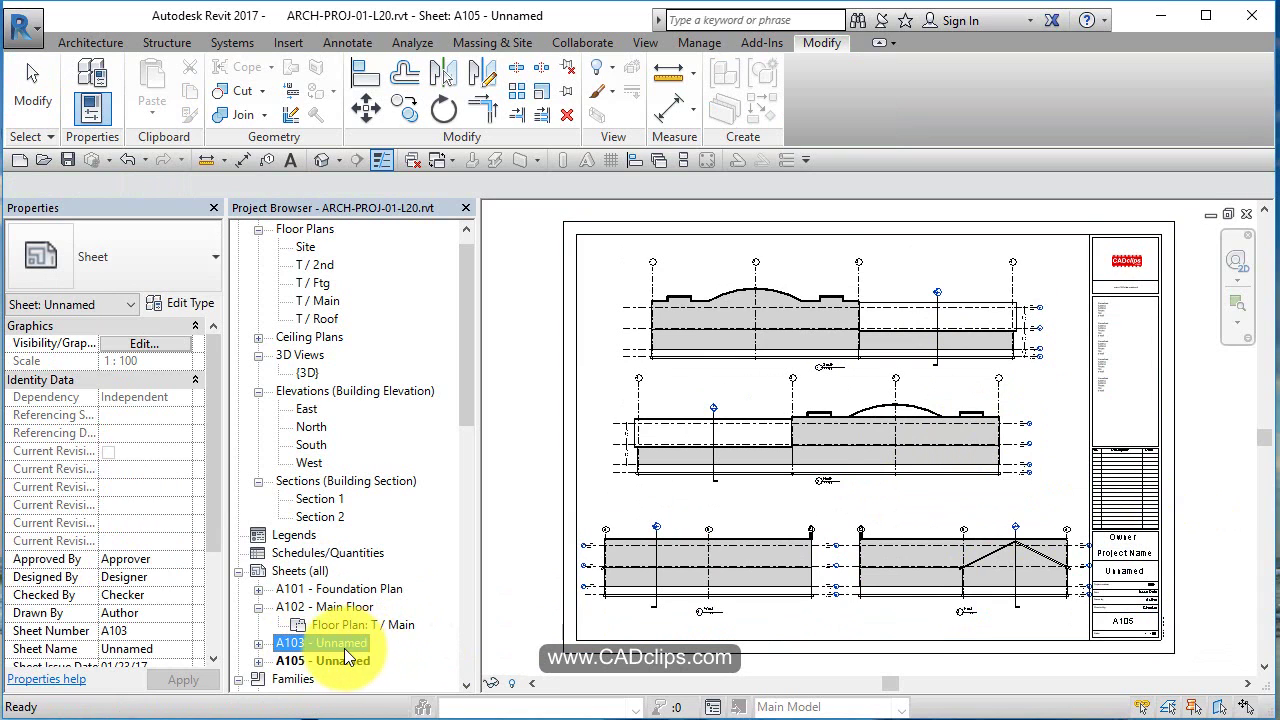
right_click(344, 650)
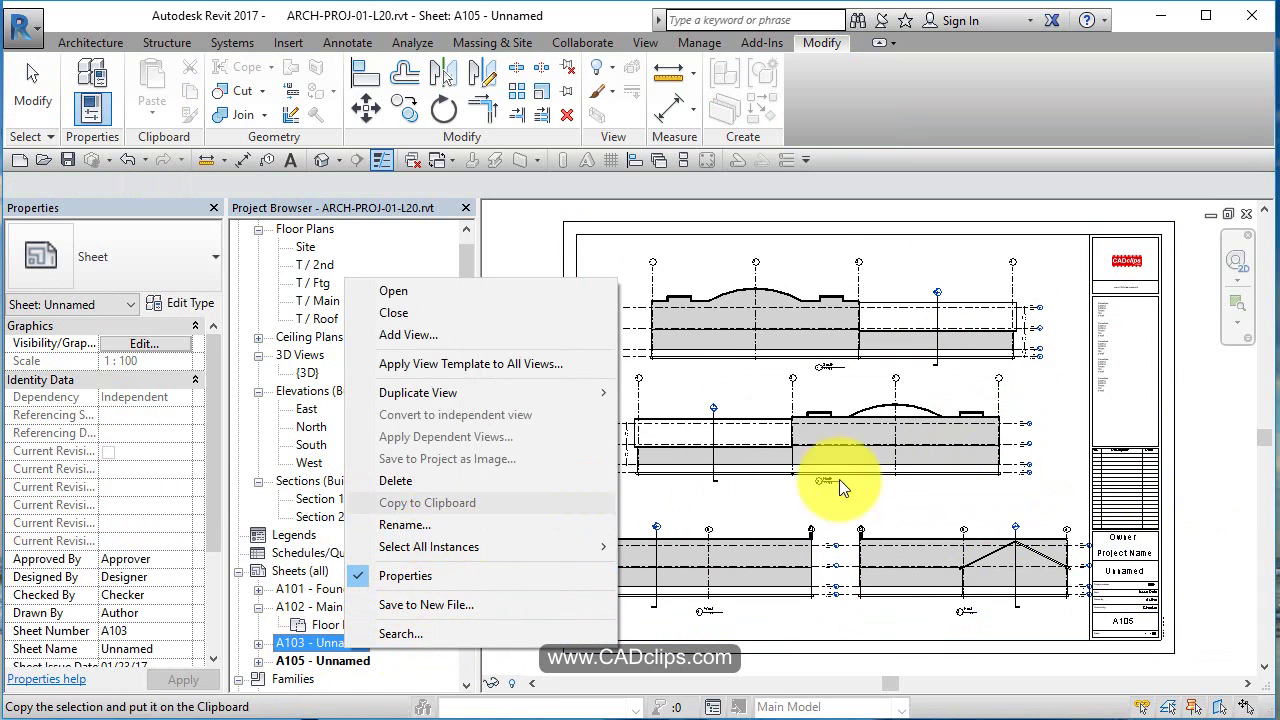
click(1060, 466)
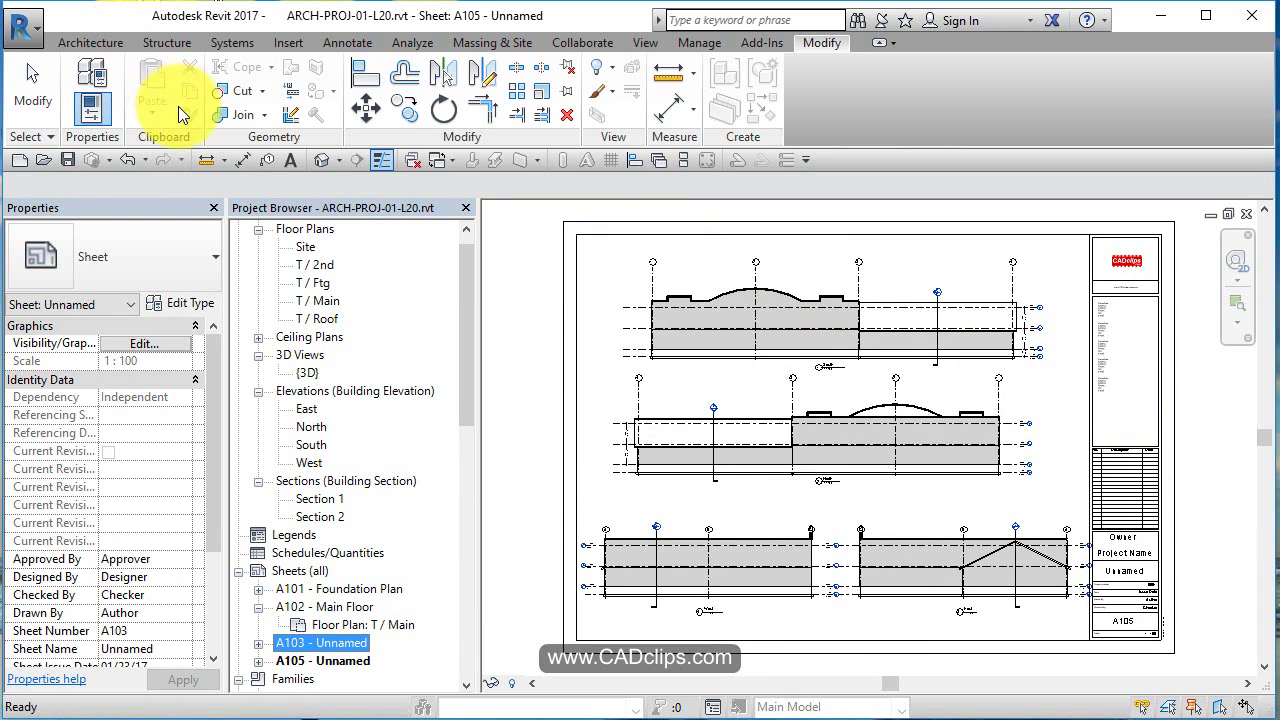
click(324, 162)
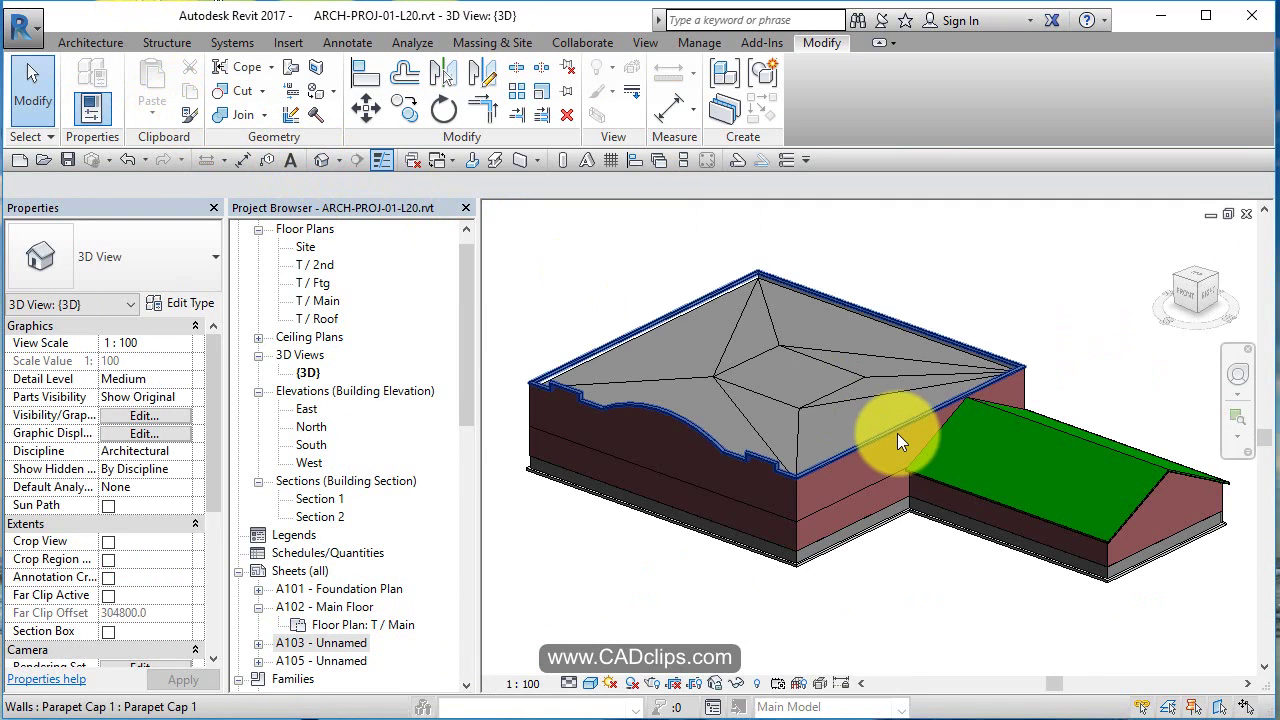
Review the T / Ftg, T / Main and T / 2nd plans, then reopen sheet A101 - Foundation Plan.
double_click(322, 283)
double_click(327, 299)
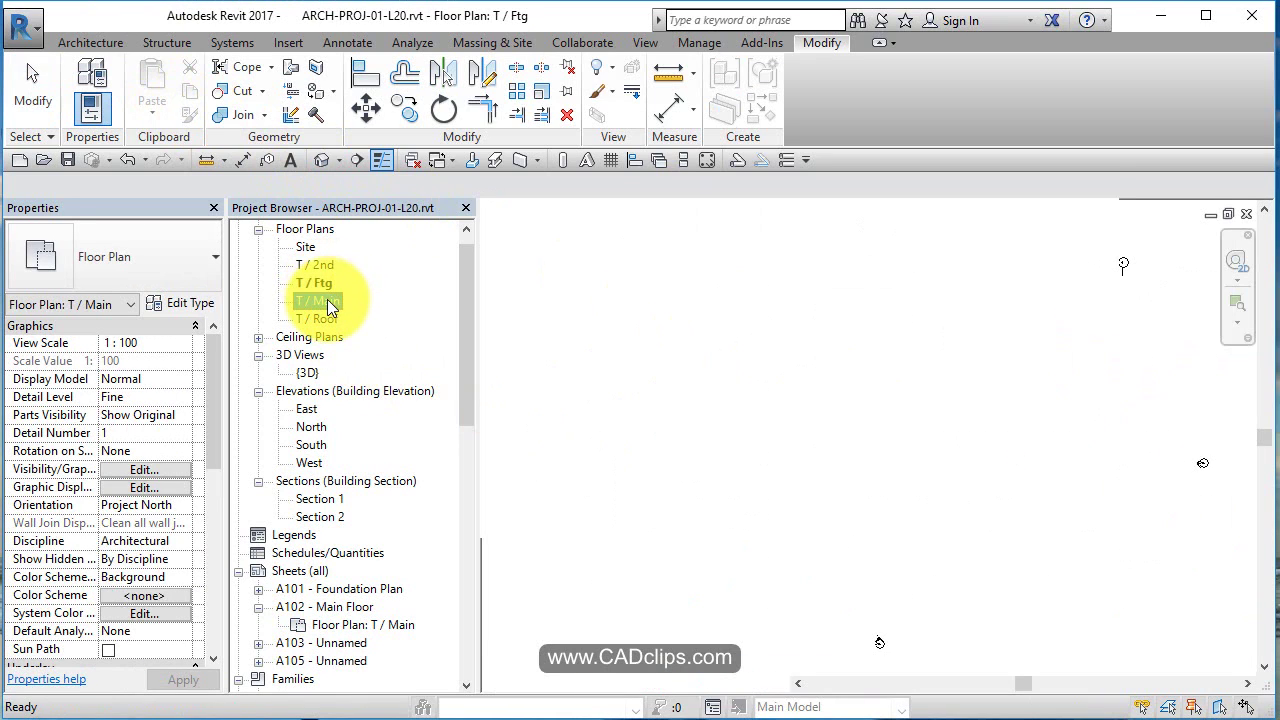
double_click(329, 266)
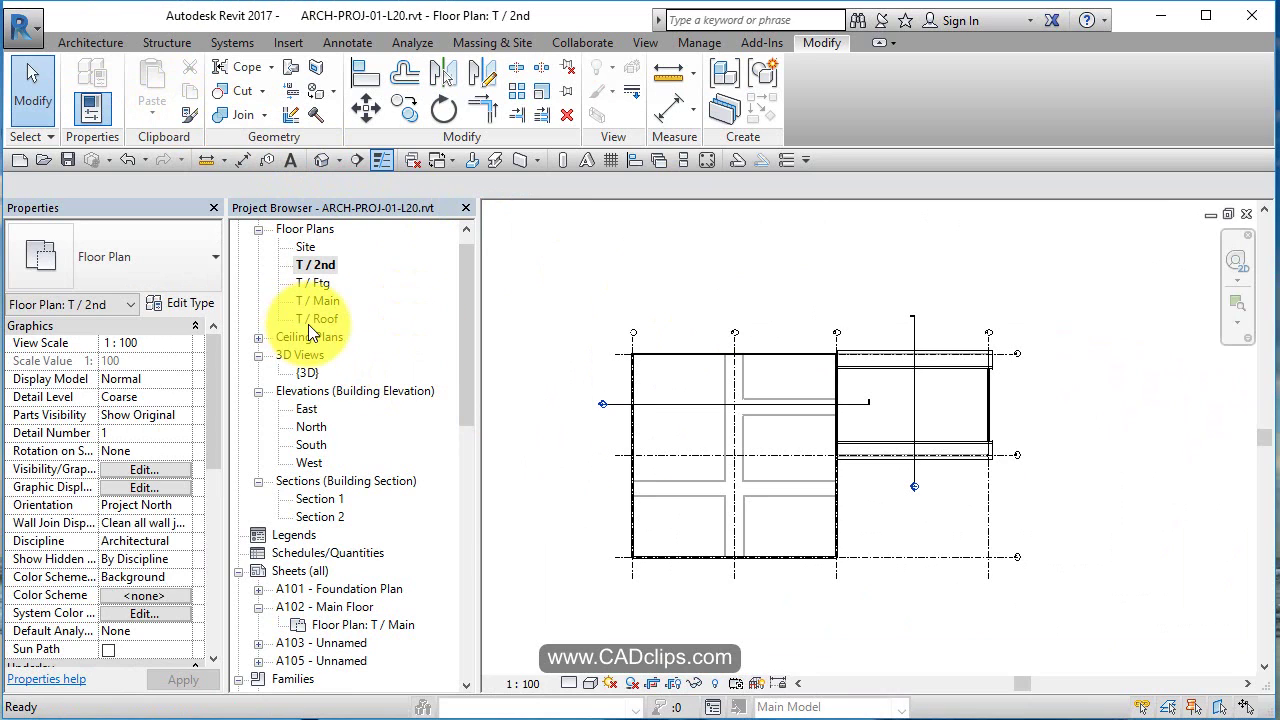
double_click(324, 588)
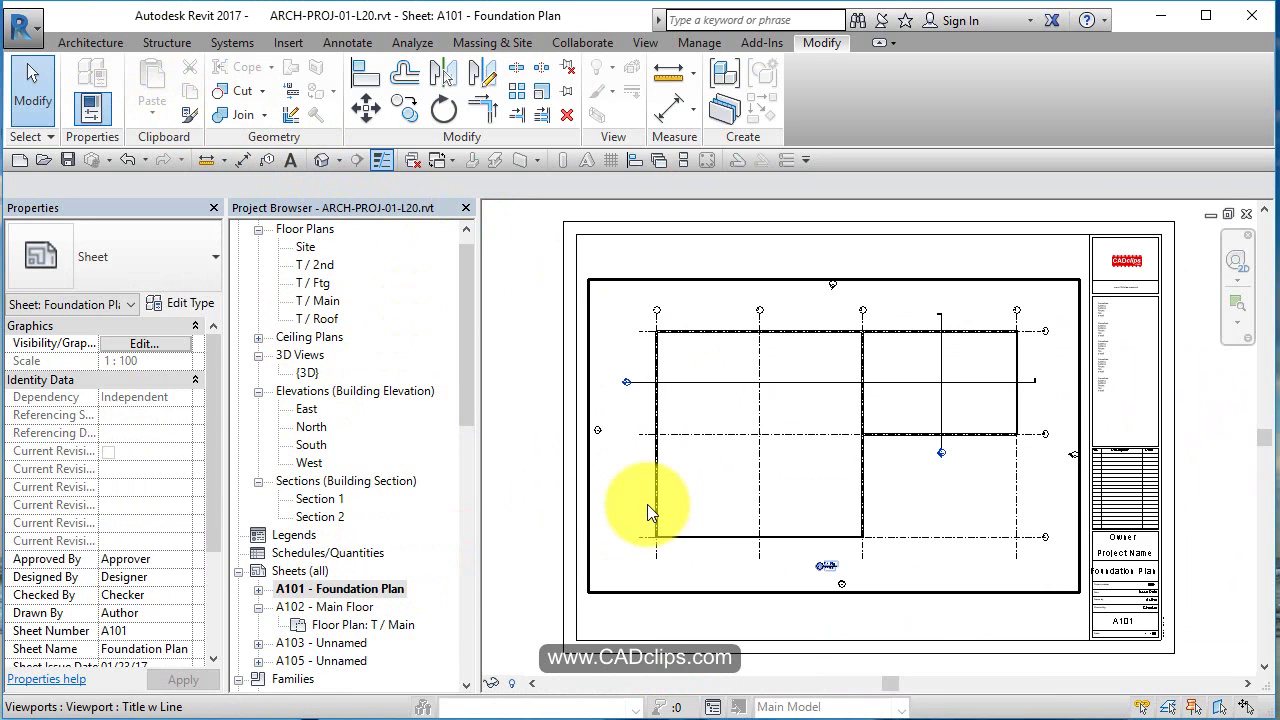
click(1210, 475)
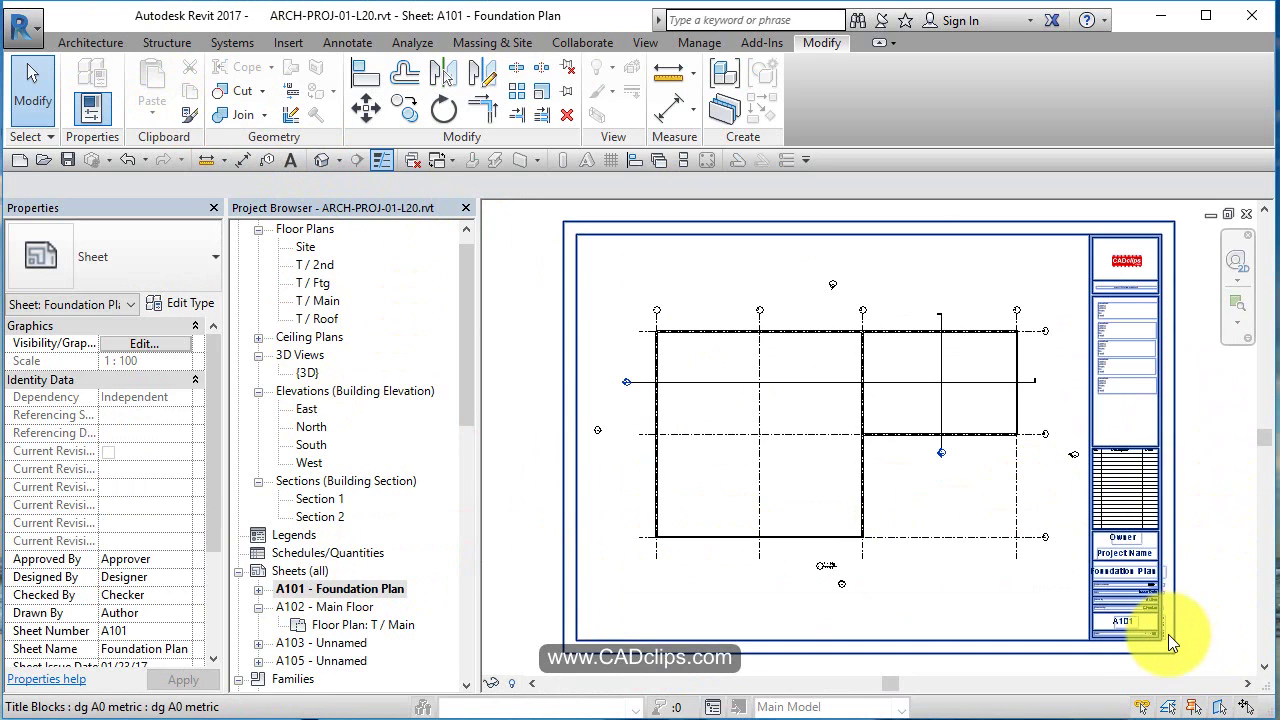
middle_drag(1190, 502, 1181, 496)
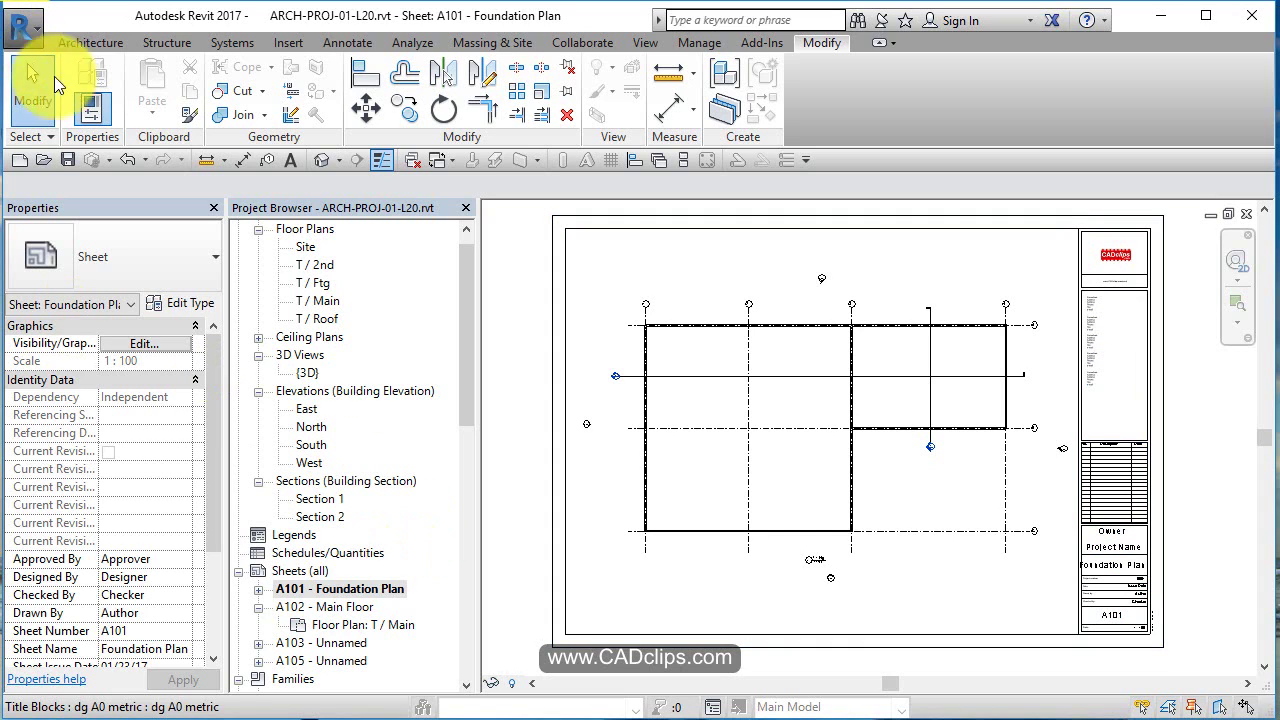
Use Save As > Project and change the file name to ARCH-PROJ-01-L21.rvt.
click(22, 28)
mouse_move(108, 254)
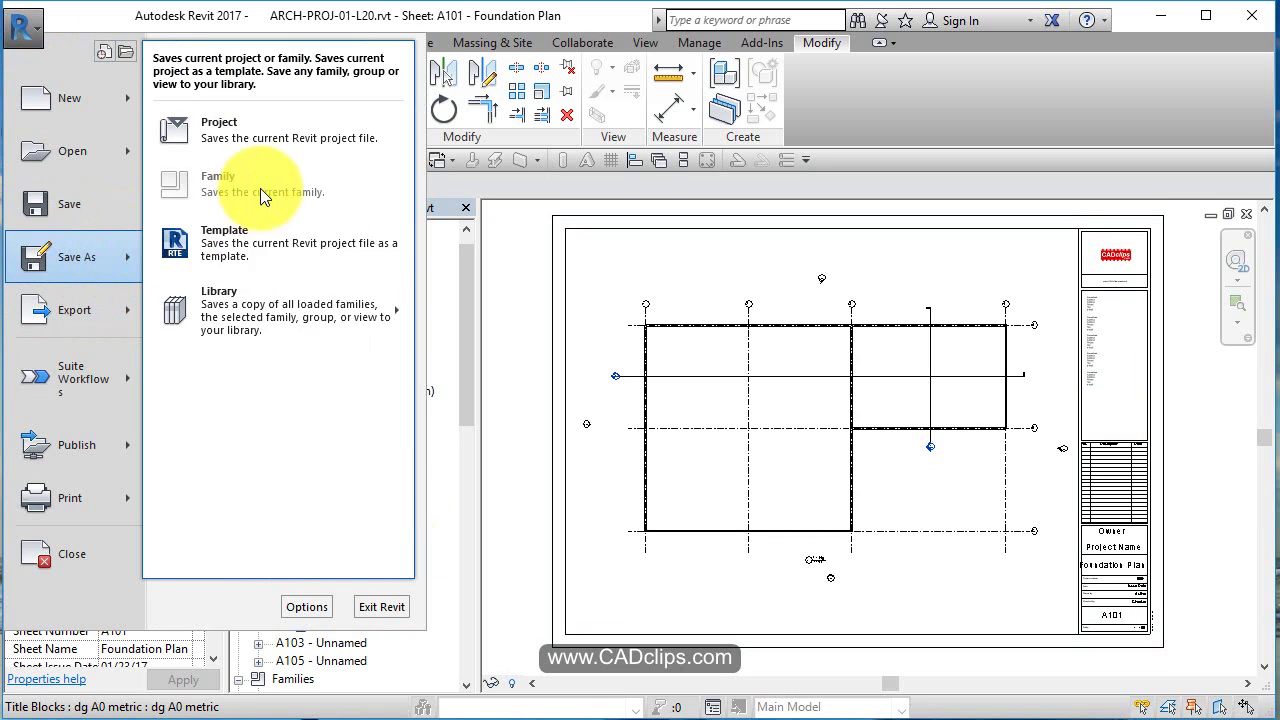
click(251, 126)
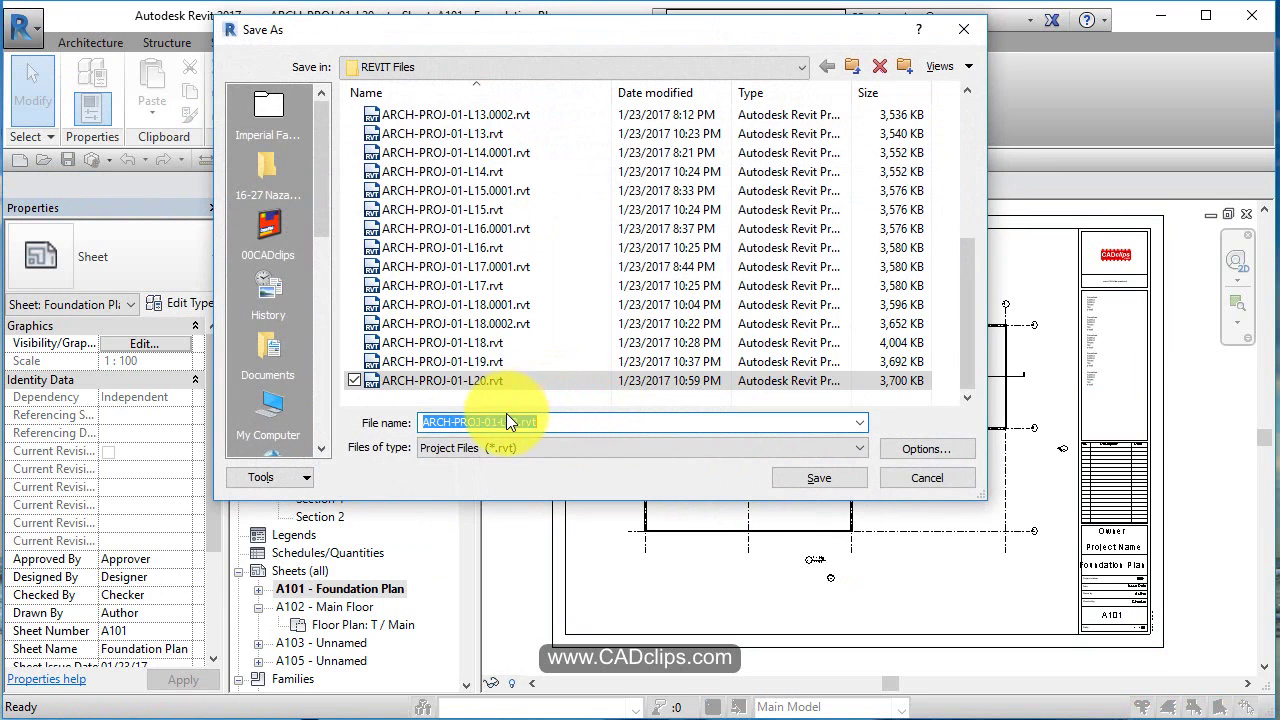
click(505, 422)
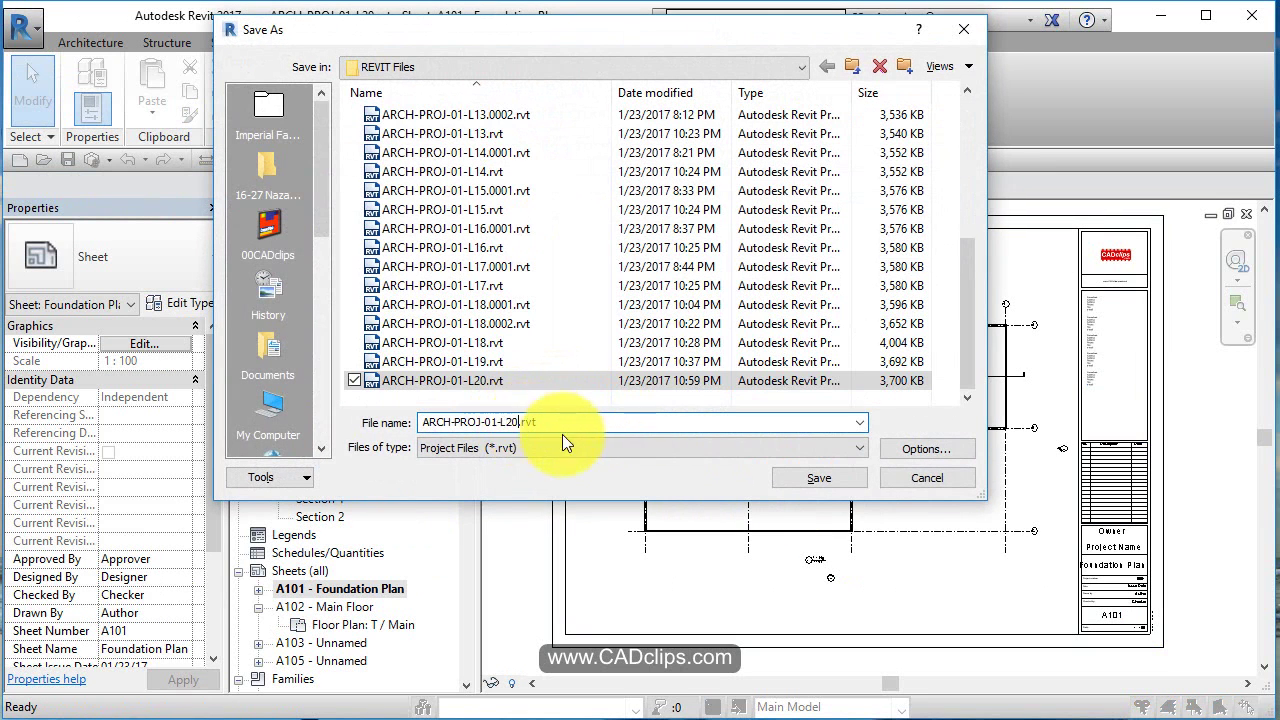
key(BackSpace)
text(1)
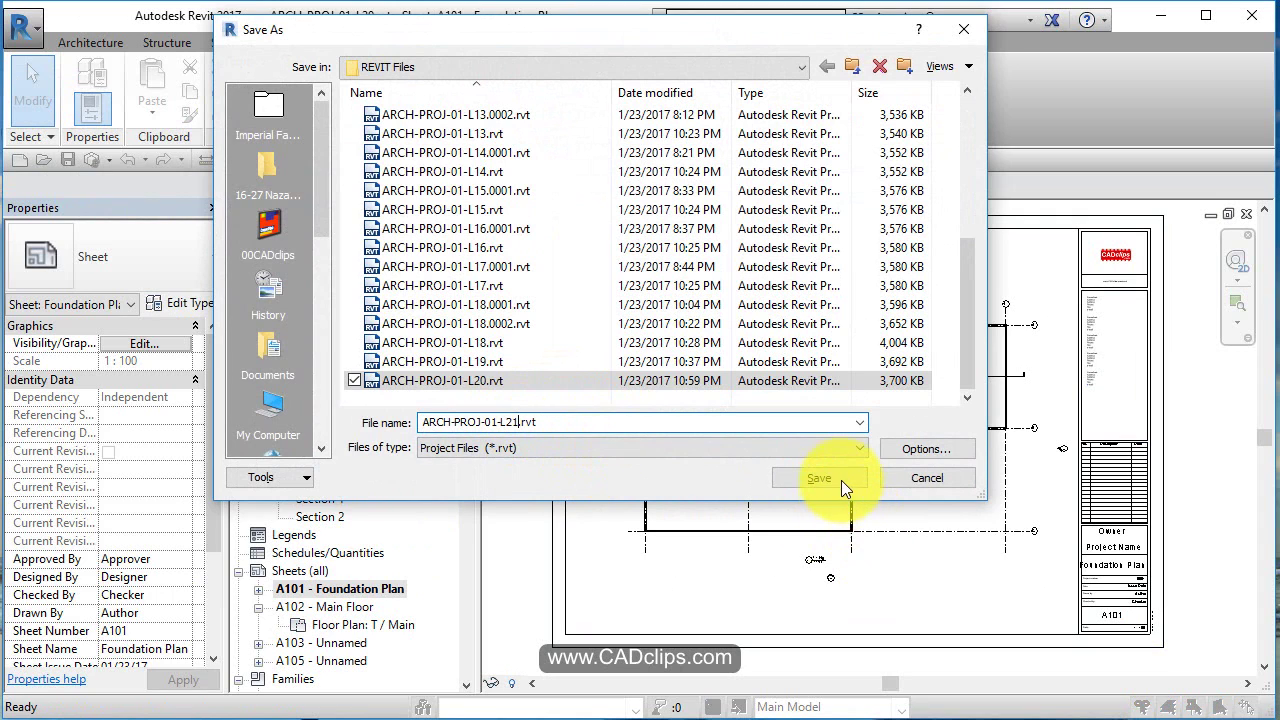